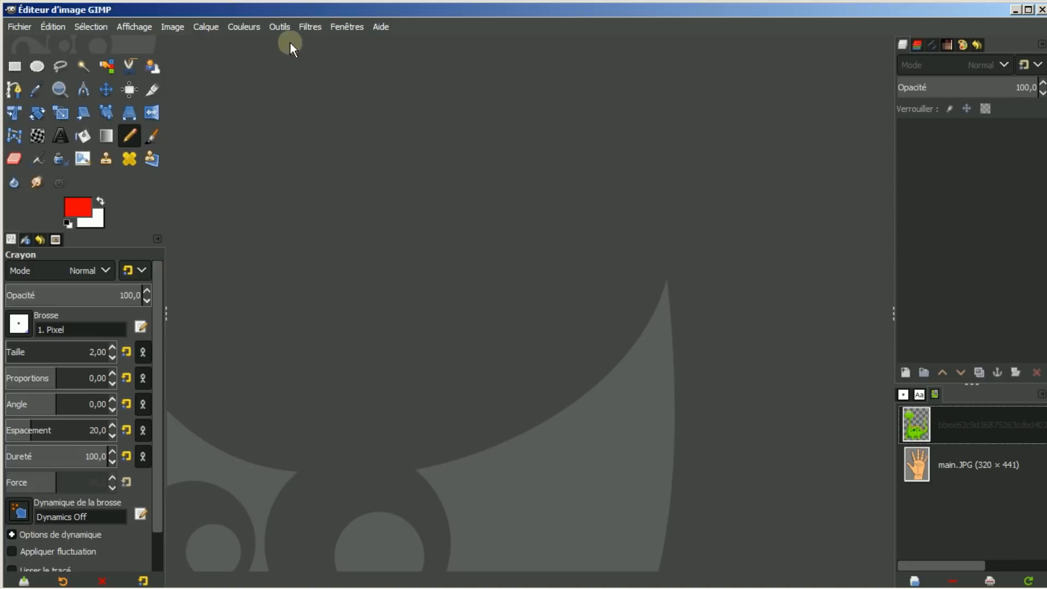
# Create a new 1920 × 1080 px RGB image at 300 ppi filled with transparency
pyautogui.click(19, 25)
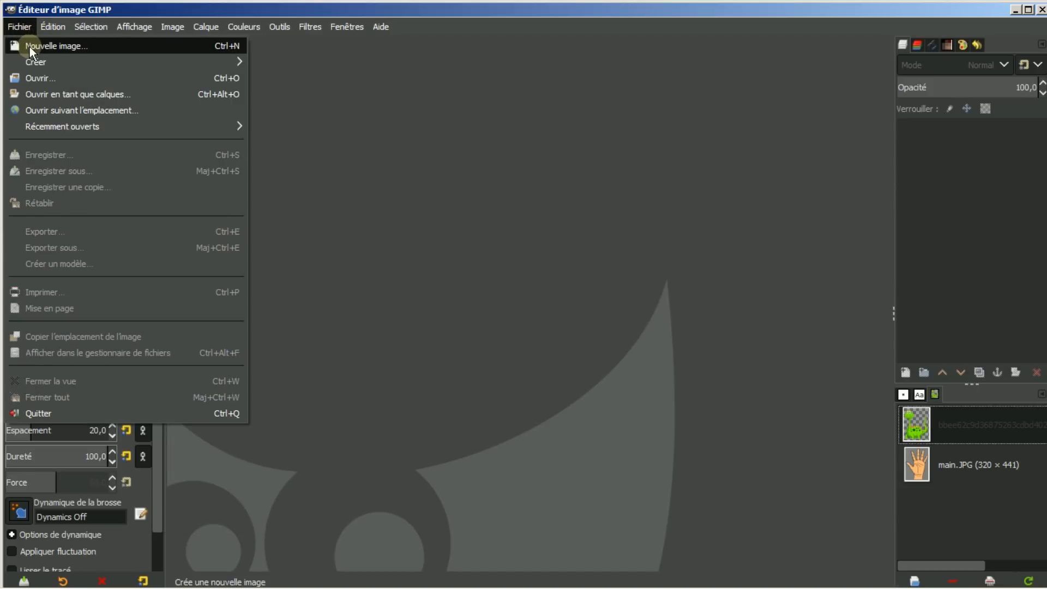
pyautogui.click(29, 47)
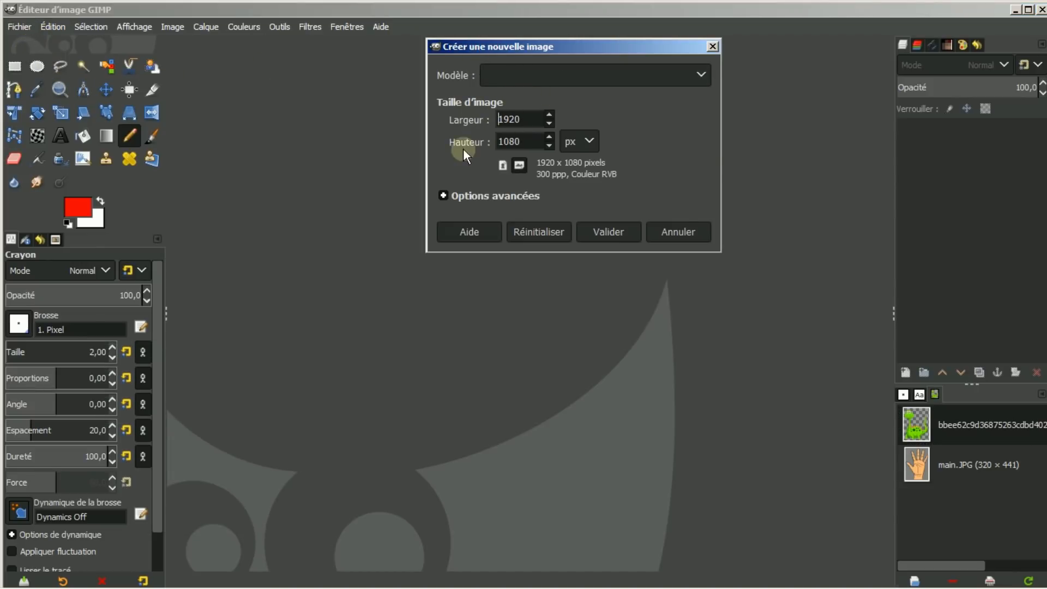
pyautogui.click(440, 194)
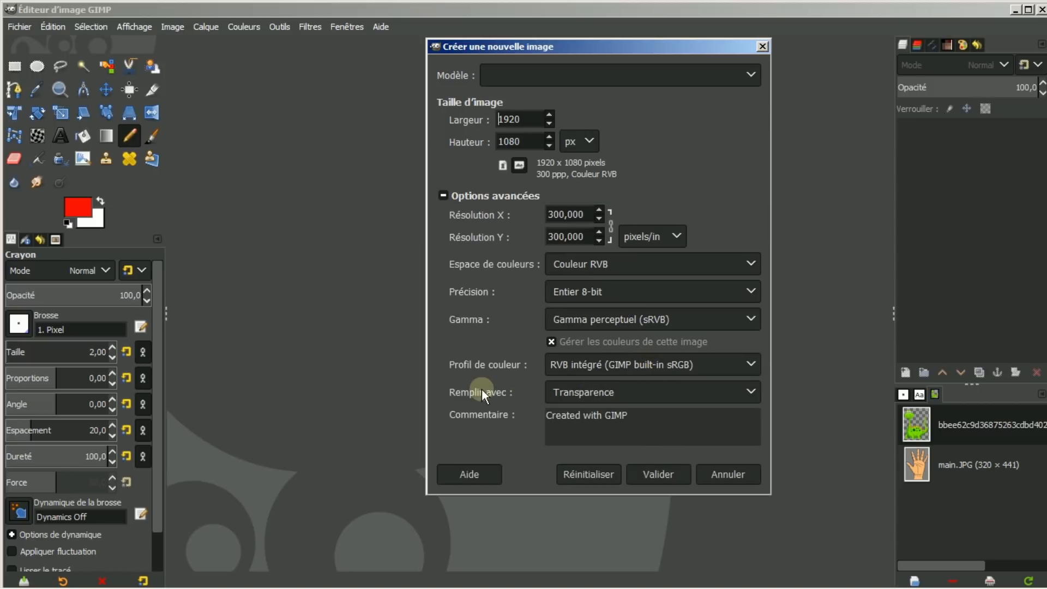
pyautogui.click(653, 472)
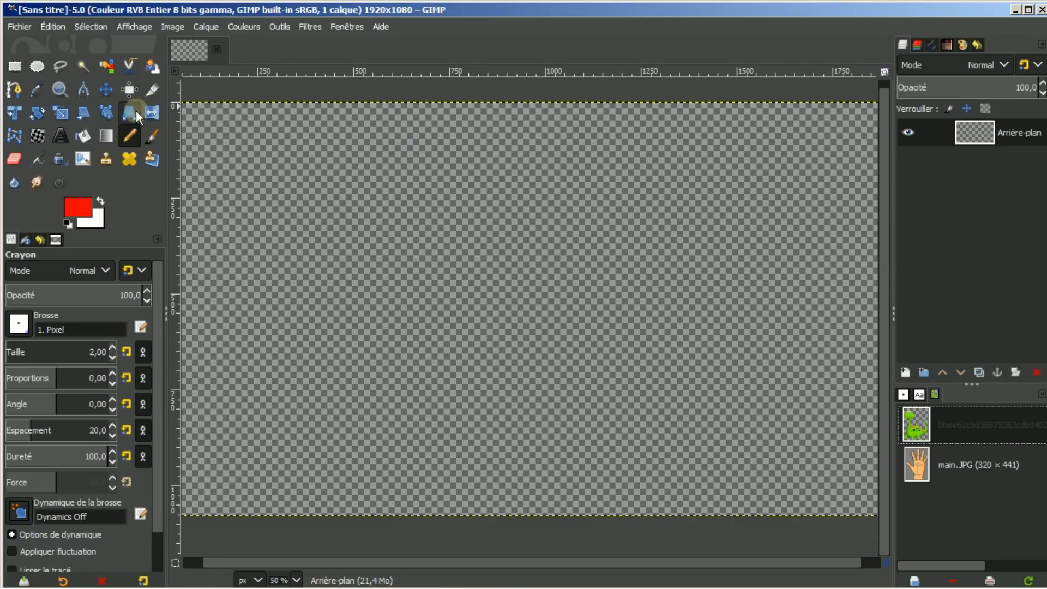
# Crop the image to a central area of about 912 × 844 px
pyautogui.click(152, 89)
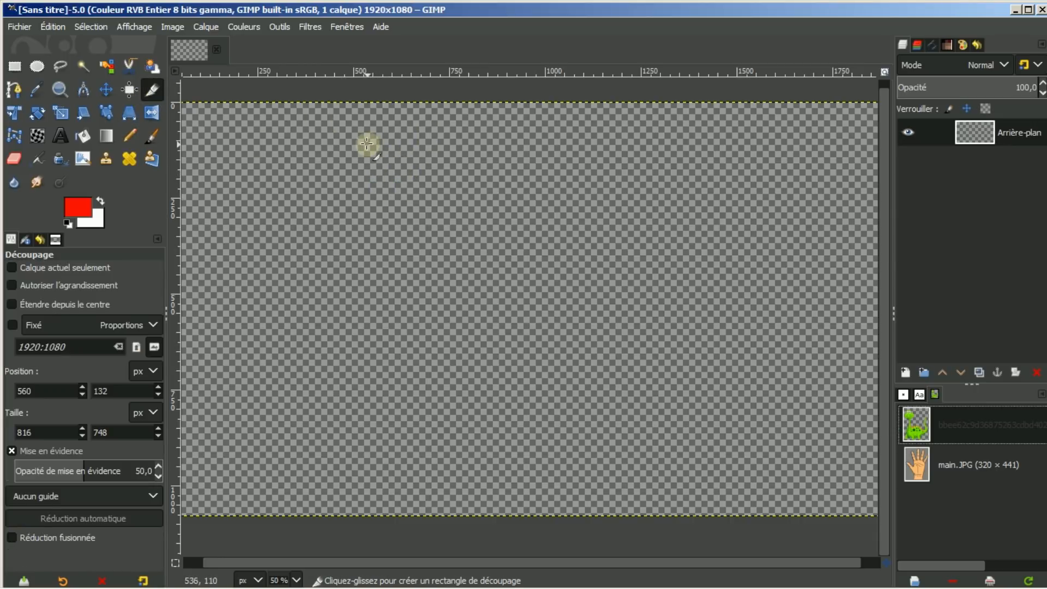
pyautogui.moveTo(368, 145); pyautogui.dragTo(700, 467)
pyautogui.moveTo(376, 283); pyautogui.dragTo(351, 286)
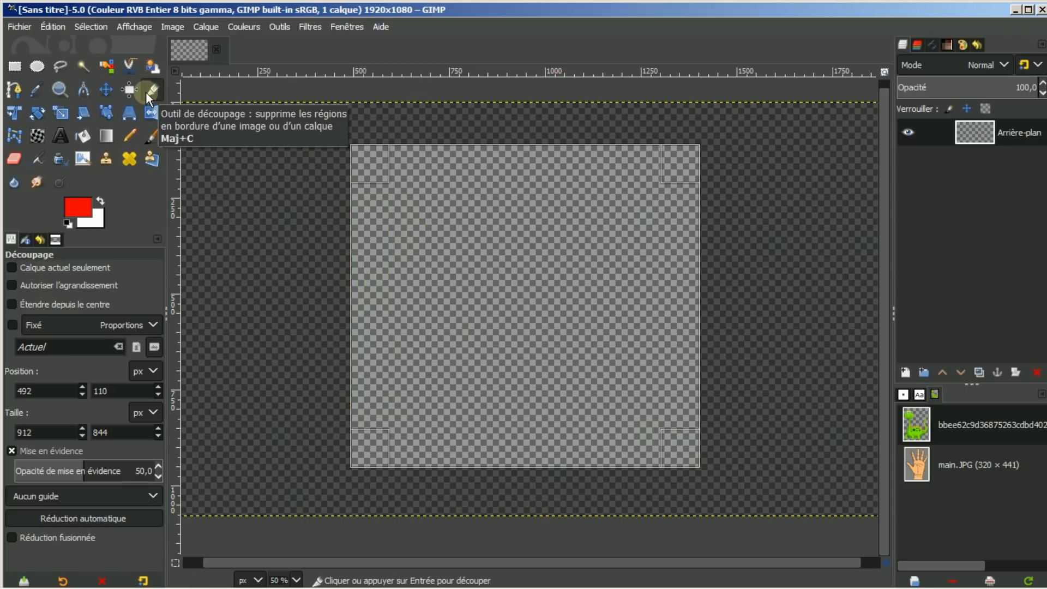
pyautogui.click(541, 301)
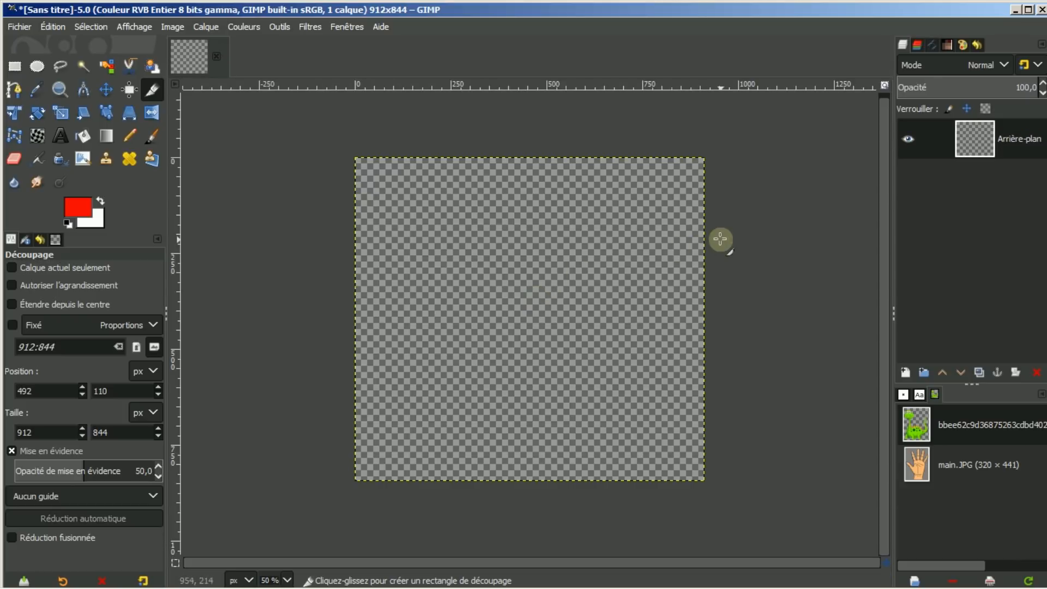
# Set the foreground colour to grey 747474 and fill the whole background layer with it
pyautogui.click(80, 205)
pyautogui.click(210, 273)
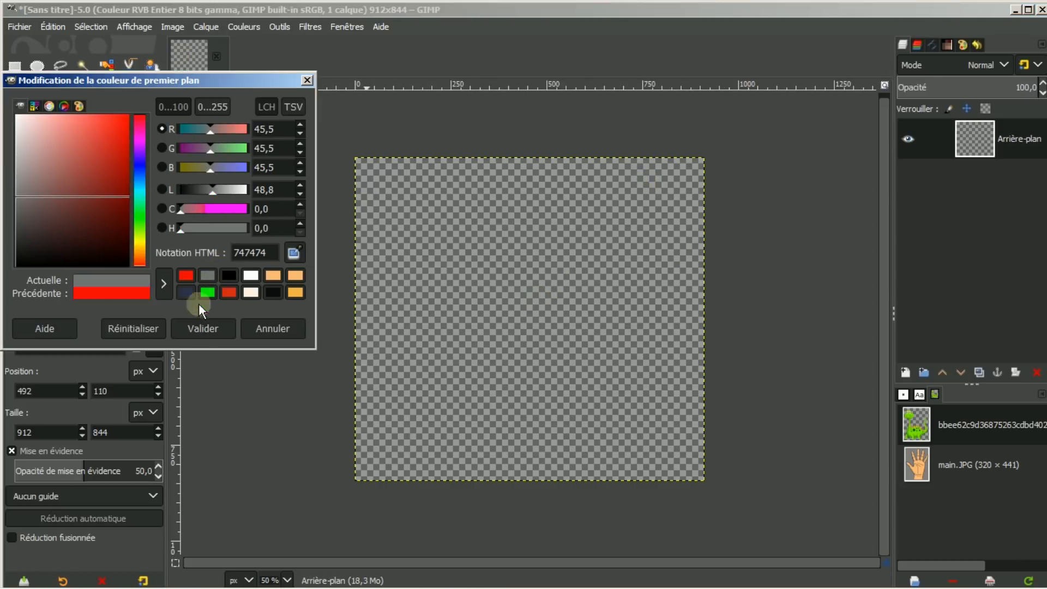
pyautogui.click(200, 330)
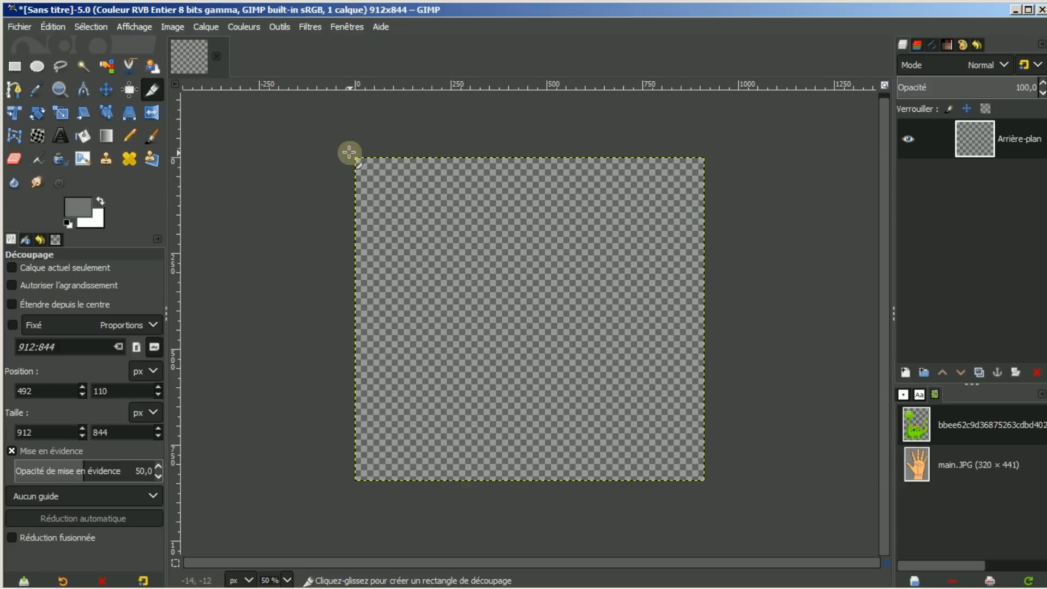
pyautogui.click(83, 135)
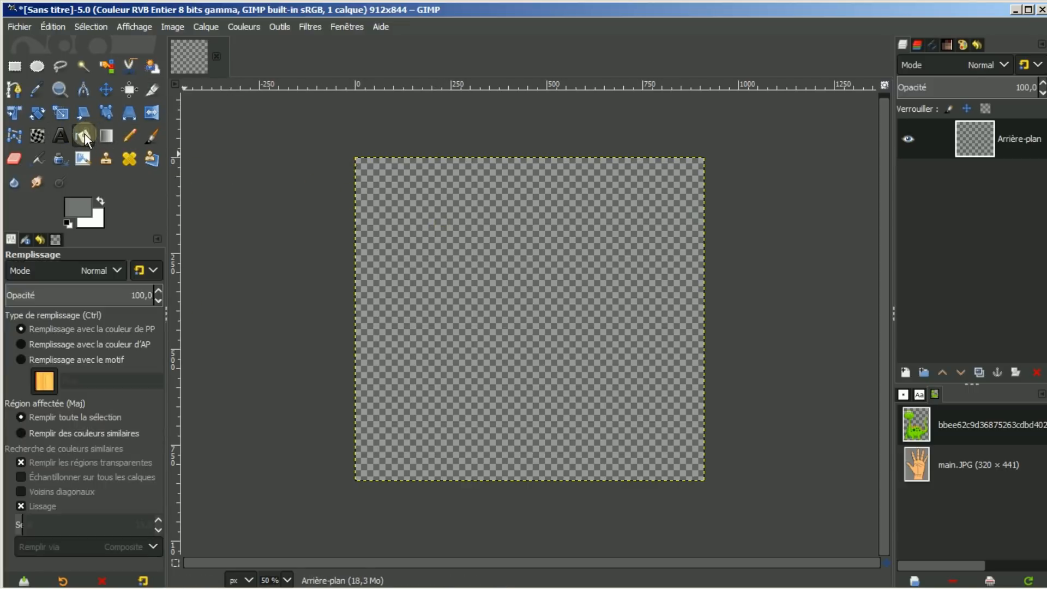
pyautogui.click(493, 254)
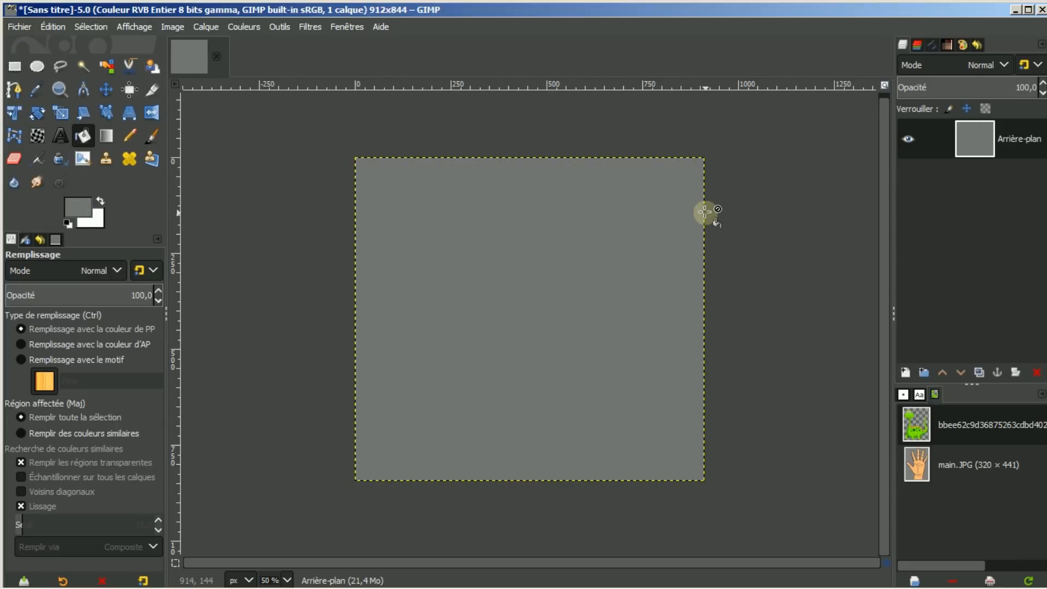
# Apply the G'MIC Illuminate 2d shape filter from Lights & shadows to the grey layer with a bump factor of 0.97
pyautogui.click(305, 26)
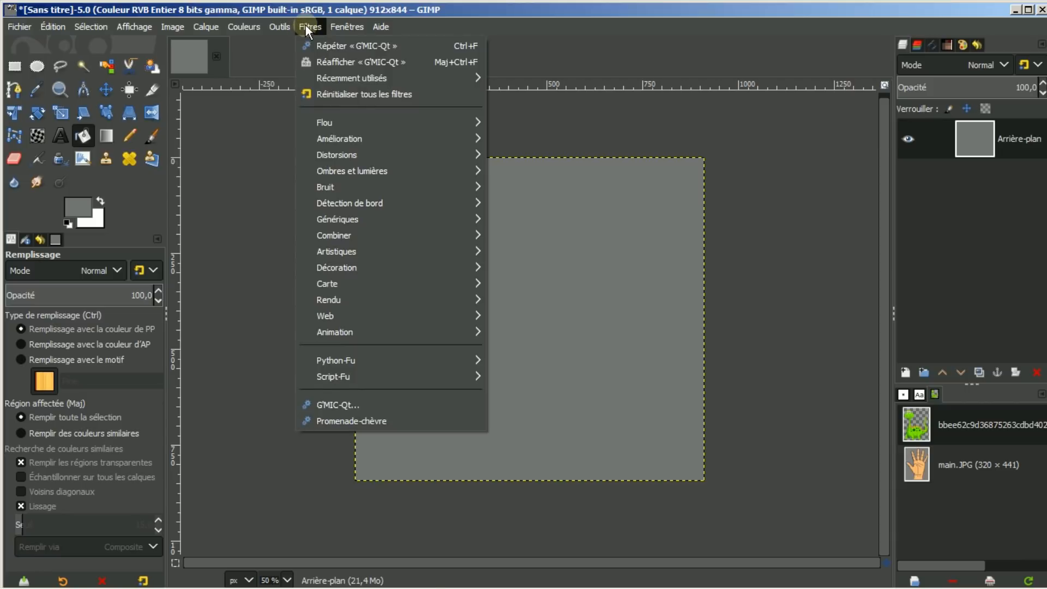
pyautogui.click(336, 404)
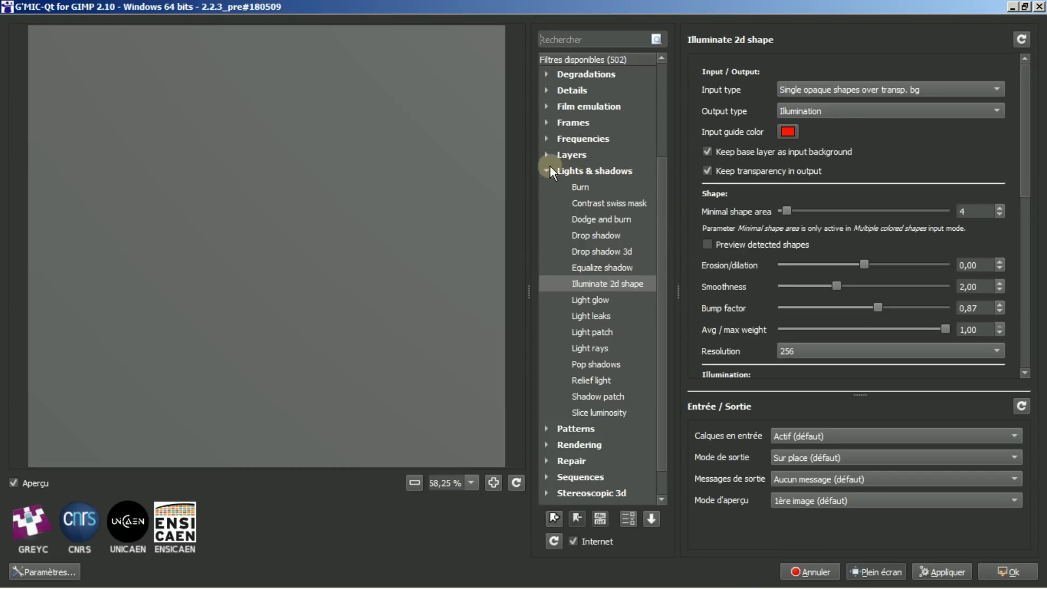
pyautogui.click(546, 170)
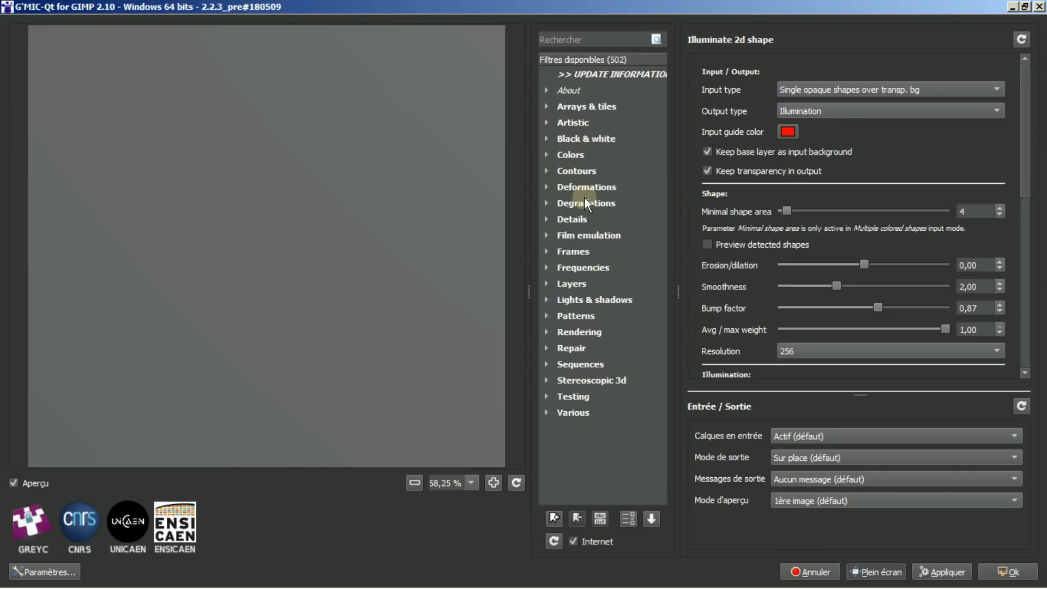
pyautogui.click(547, 300)
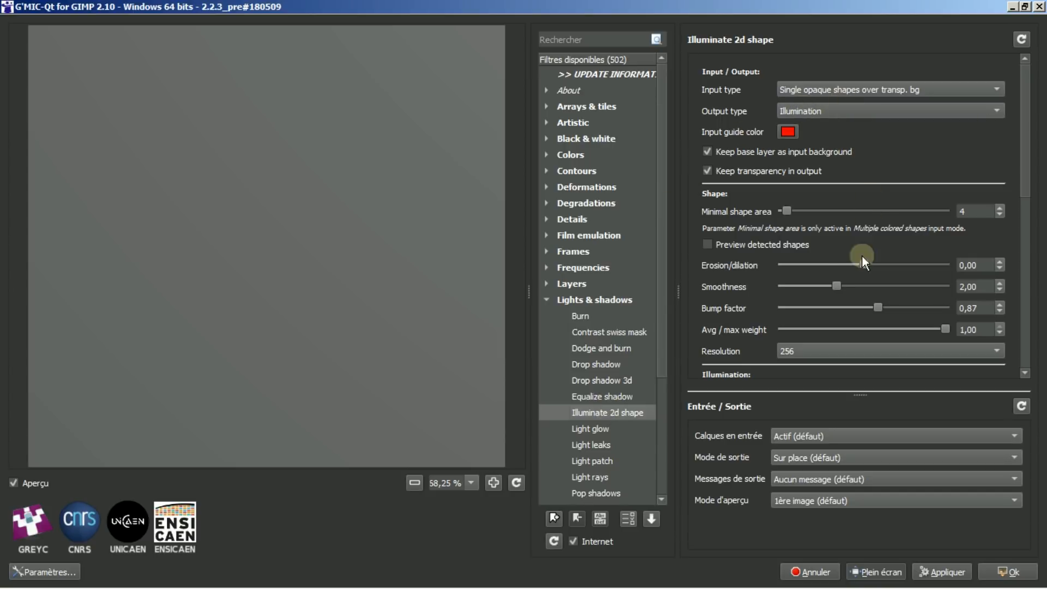
pyautogui.click(997, 305)
pyautogui.moveTo(1028, 132)
pyautogui.mouseDown()
pyautogui.moveTo(1026, 299)
pyautogui.moveTo(1028, 141)
pyautogui.mouseUp()
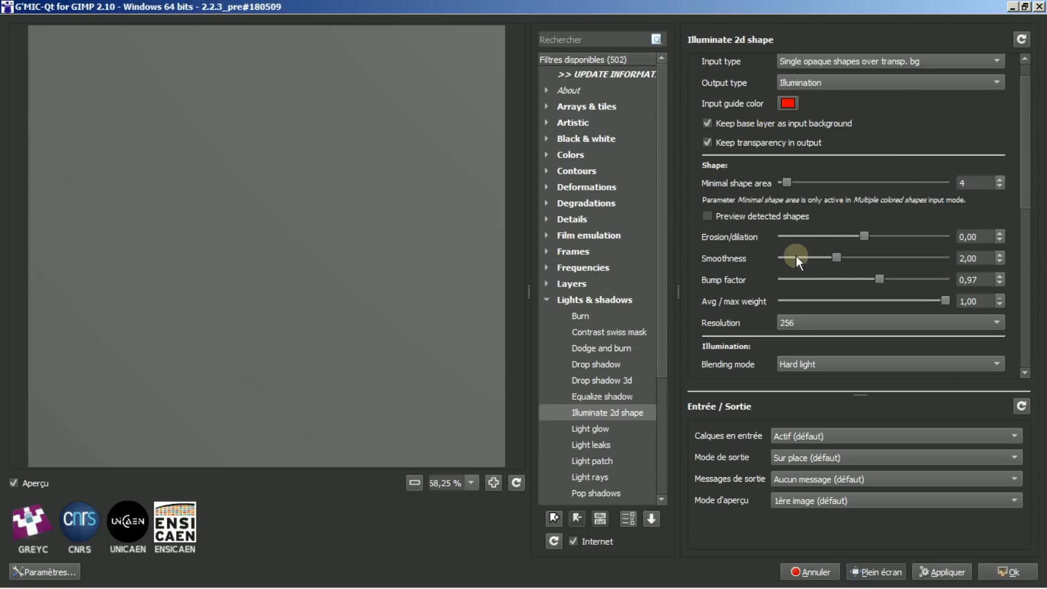
pyautogui.moveTo(1023, 177); pyautogui.dragTo(1023, 289)
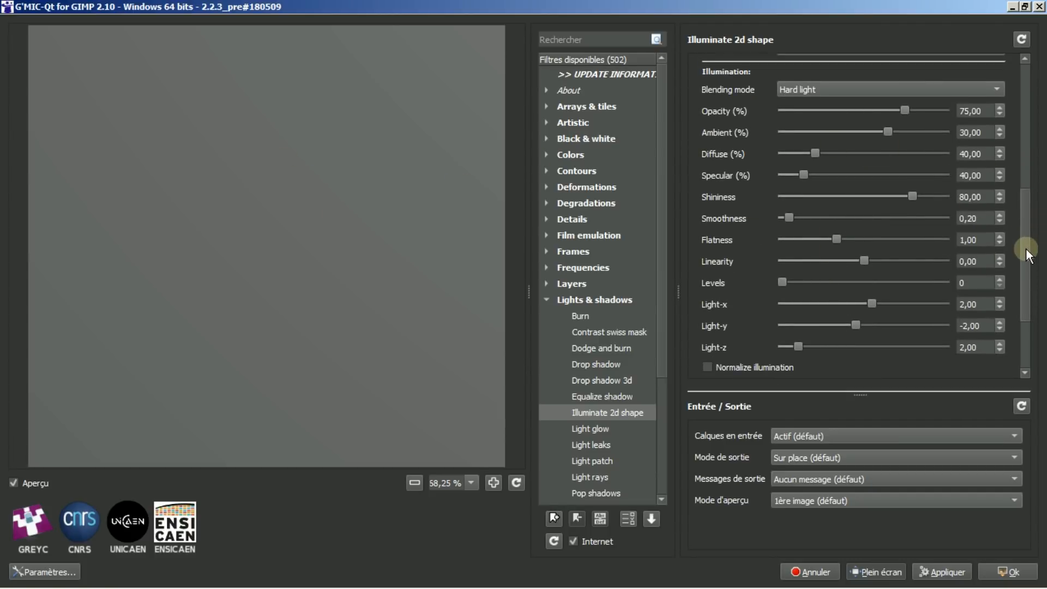
pyautogui.moveTo(1027, 251); pyautogui.dragTo(1027, 124)
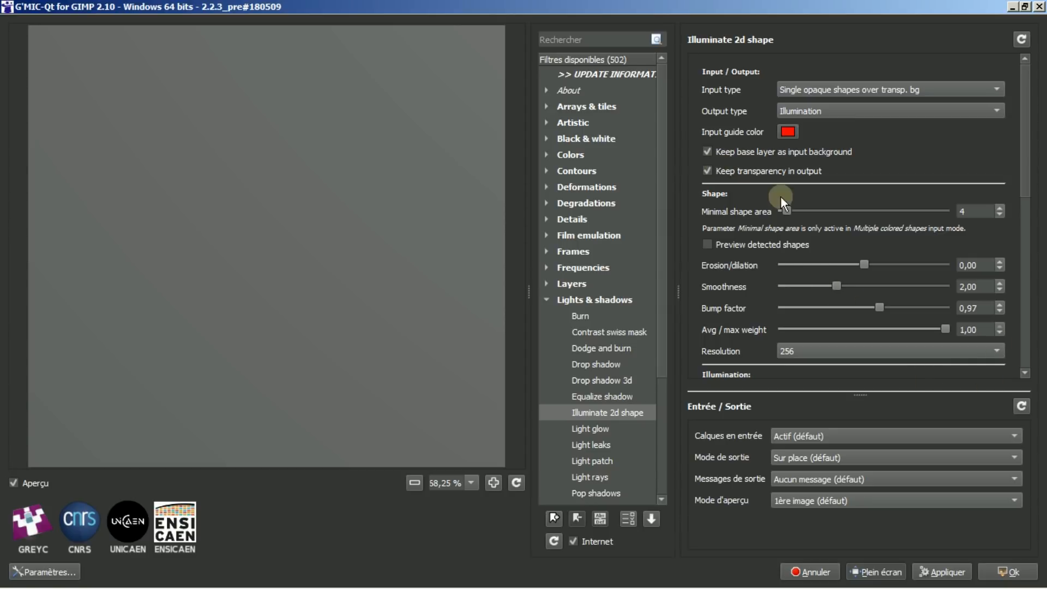
pyautogui.click(1006, 567)
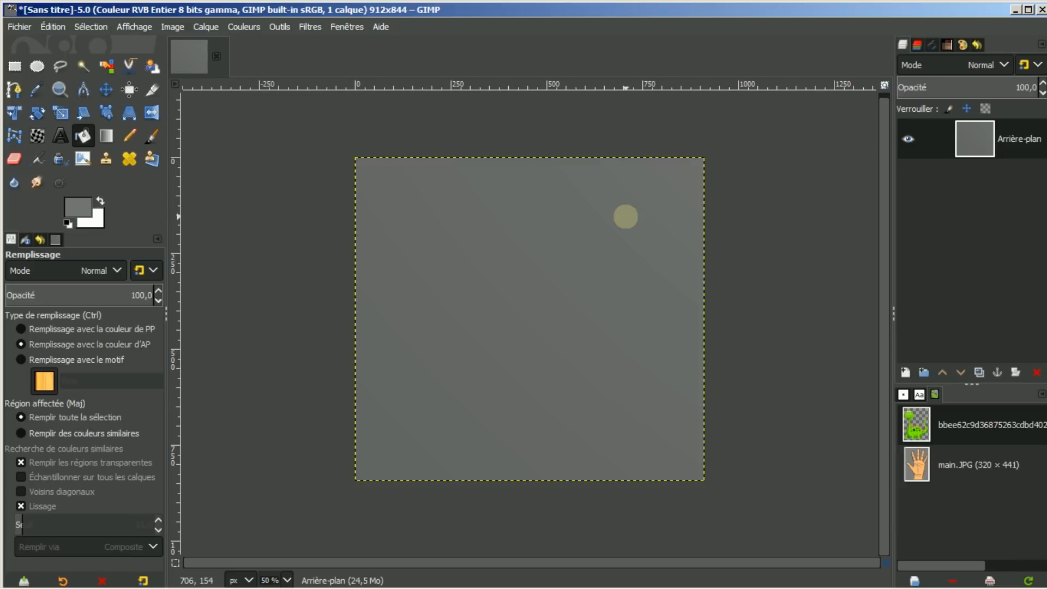
# Cut the layer's contents and make a rectangular selection of about 736 × 710 px, leaving a transparent margin on all sides
pyautogui.hotkey('ctrl', 'x')
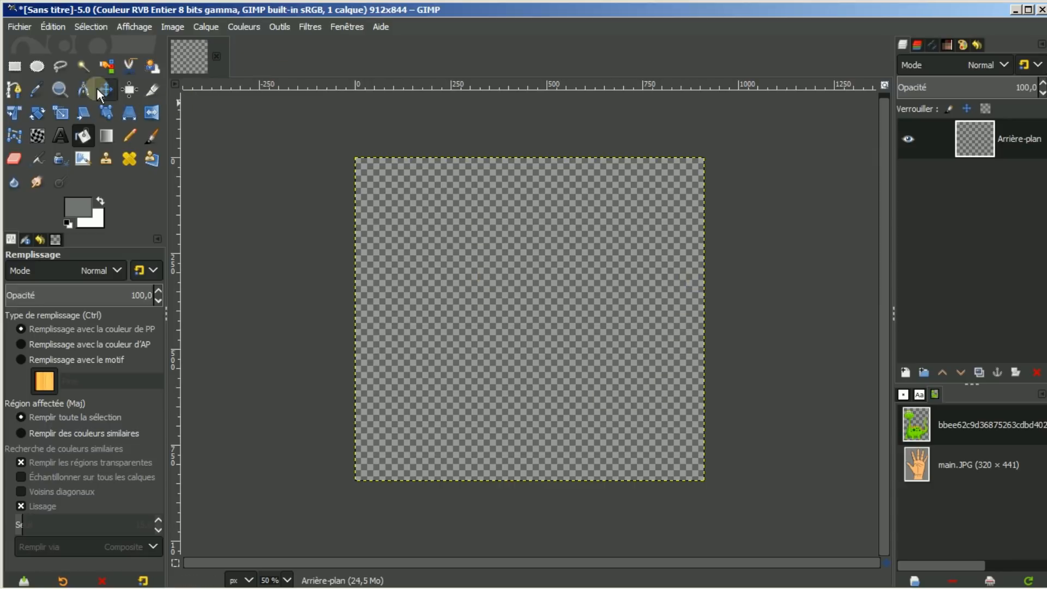
pyautogui.click(12, 69)
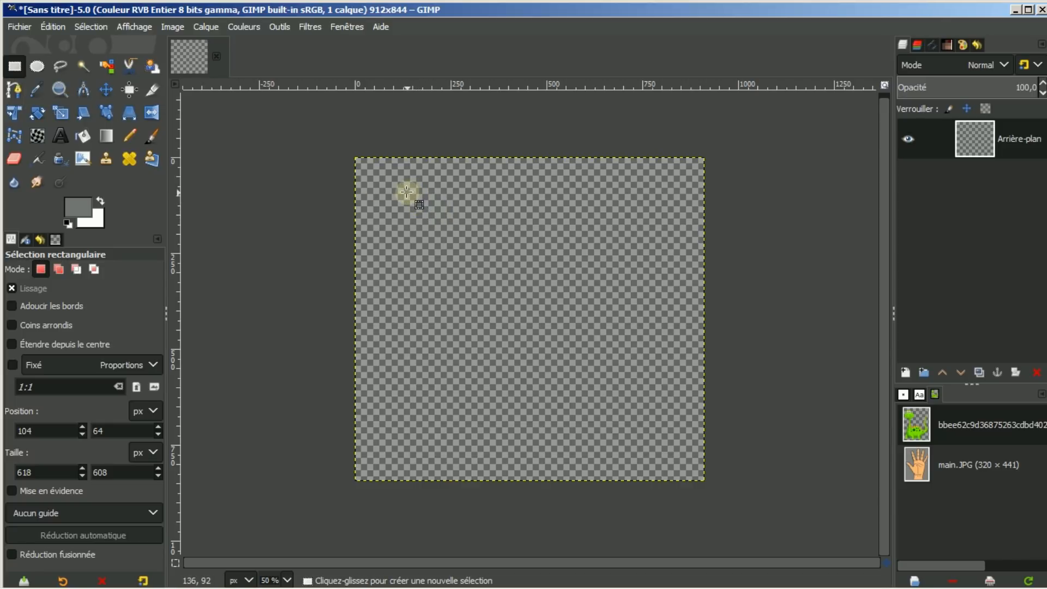
pyautogui.moveTo(407, 193); pyautogui.dragTo(659, 437)
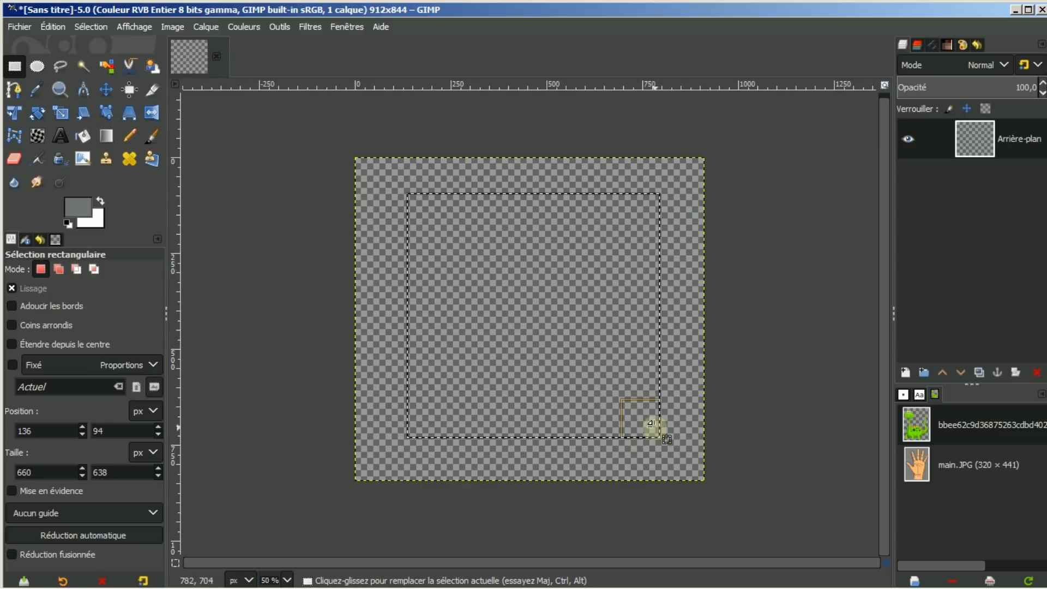
pyautogui.moveTo(416, 287); pyautogui.dragTo(403, 287)
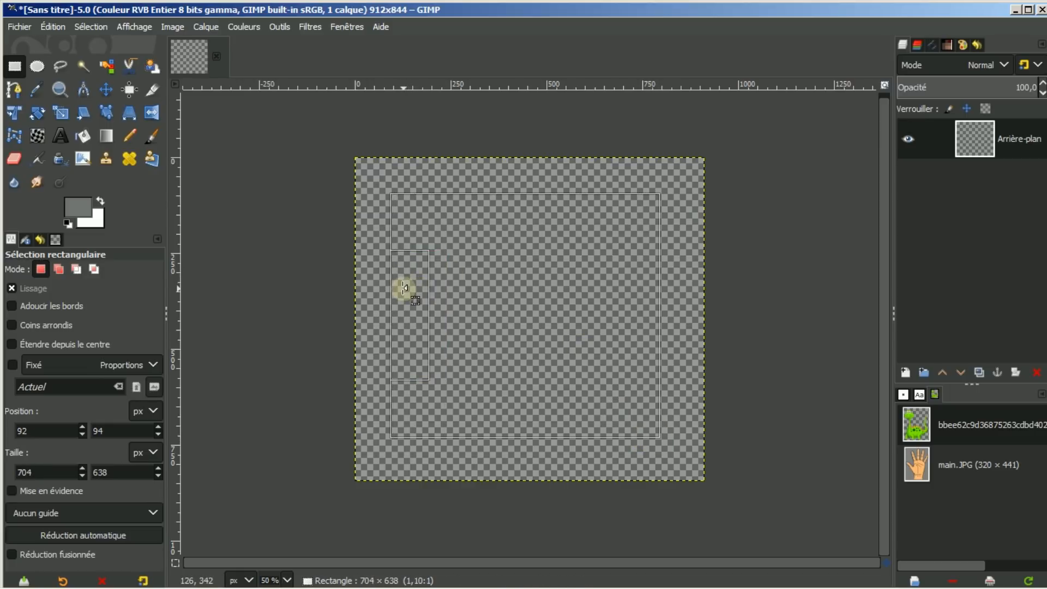
pyautogui.moveTo(523, 229); pyautogui.dragTo(530, 203)
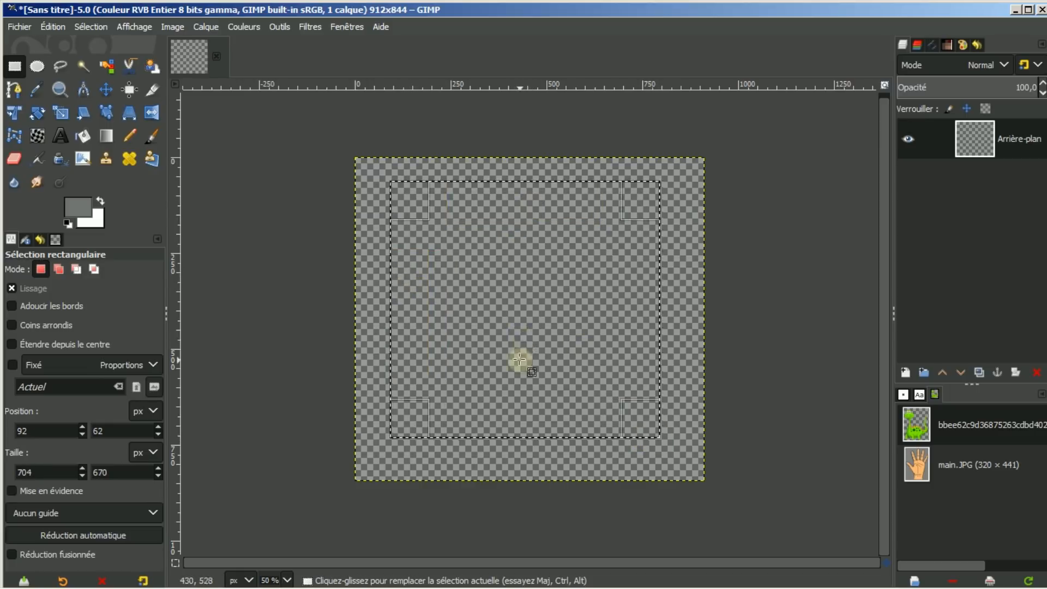
pyautogui.moveTo(524, 416); pyautogui.dragTo(523, 433)
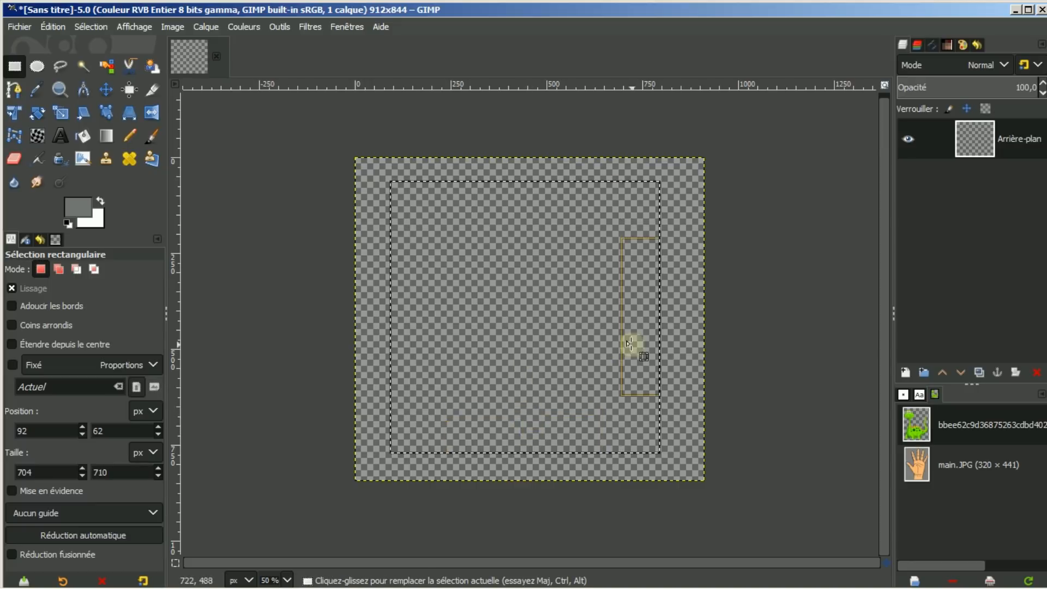
pyautogui.moveTo(643, 316); pyautogui.dragTo(654, 319)
pyautogui.click(553, 302)
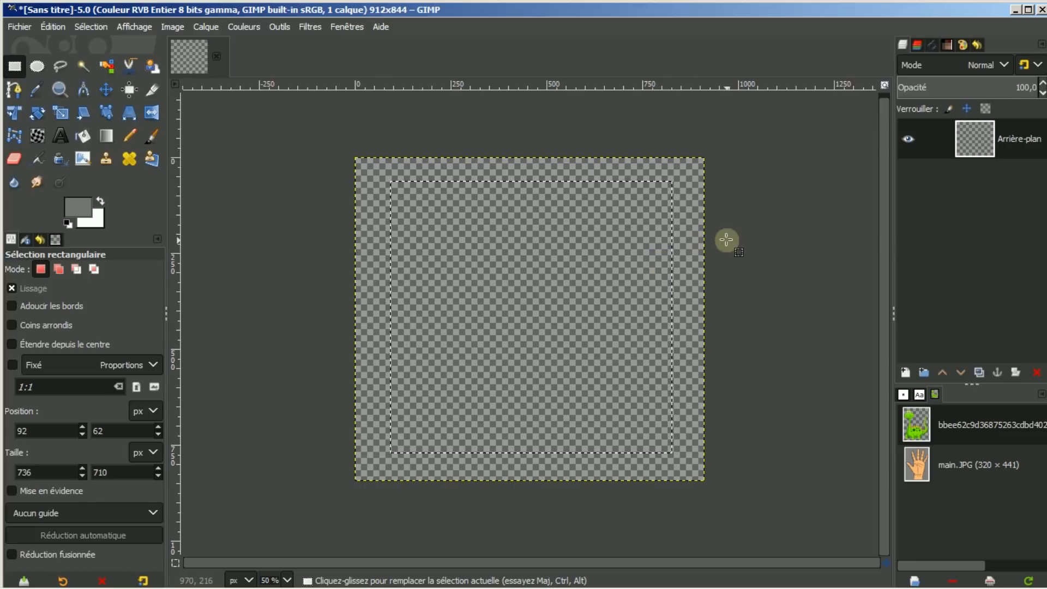
# Fill the rectangular selection with the grey foreground colour and deselect everything
pyautogui.click(84, 136)
pyautogui.click(509, 280)
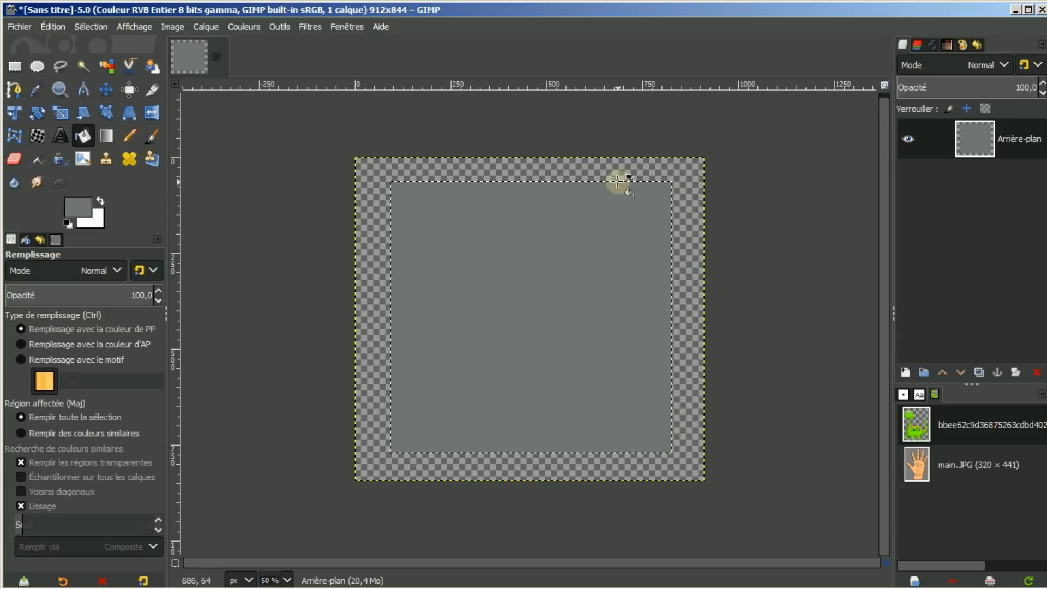
pyautogui.click(93, 28)
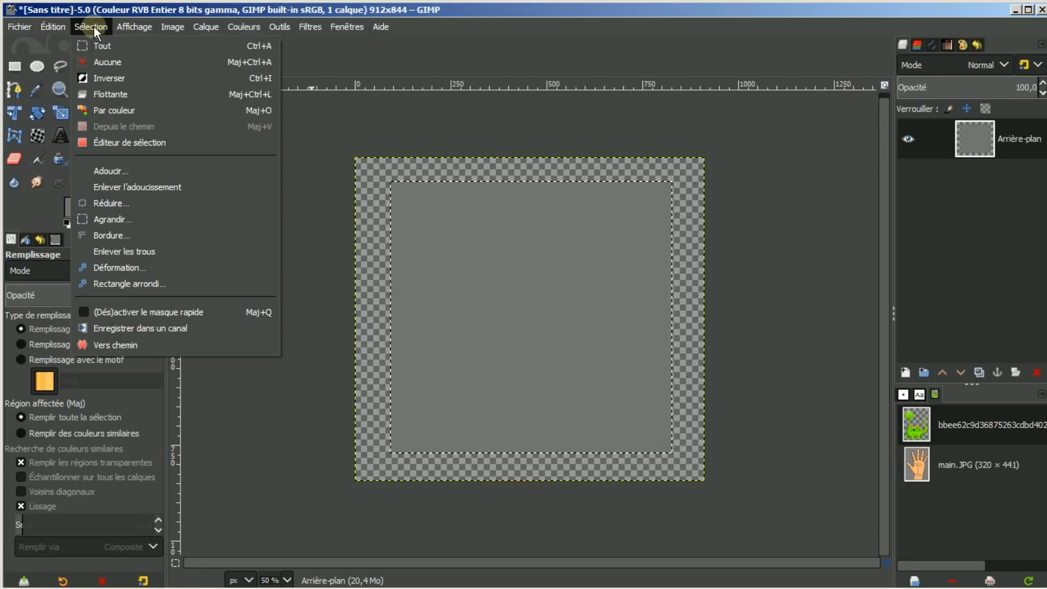
pyautogui.click(101, 63)
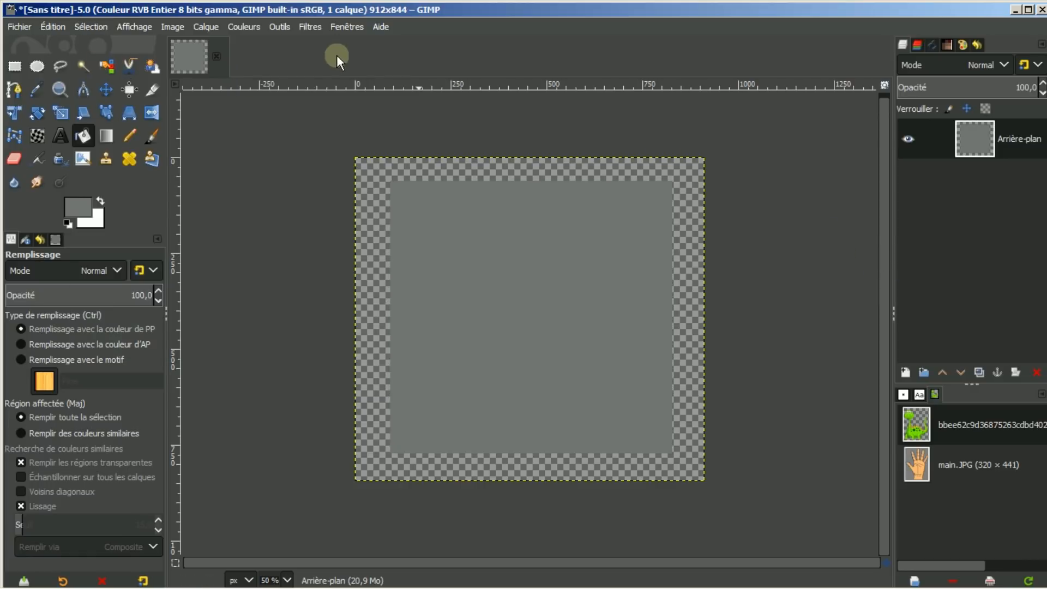
# Apply the G'MIC Illuminate 2d shape filter to the grey rectangle, keeping the last used settings
pyautogui.click(311, 28)
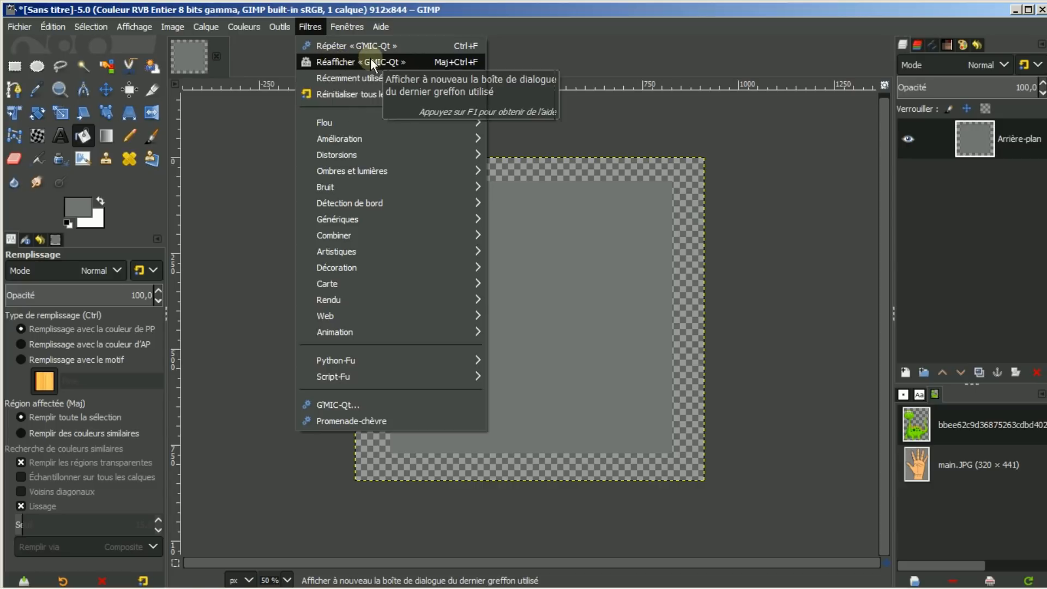
pyautogui.click(346, 61)
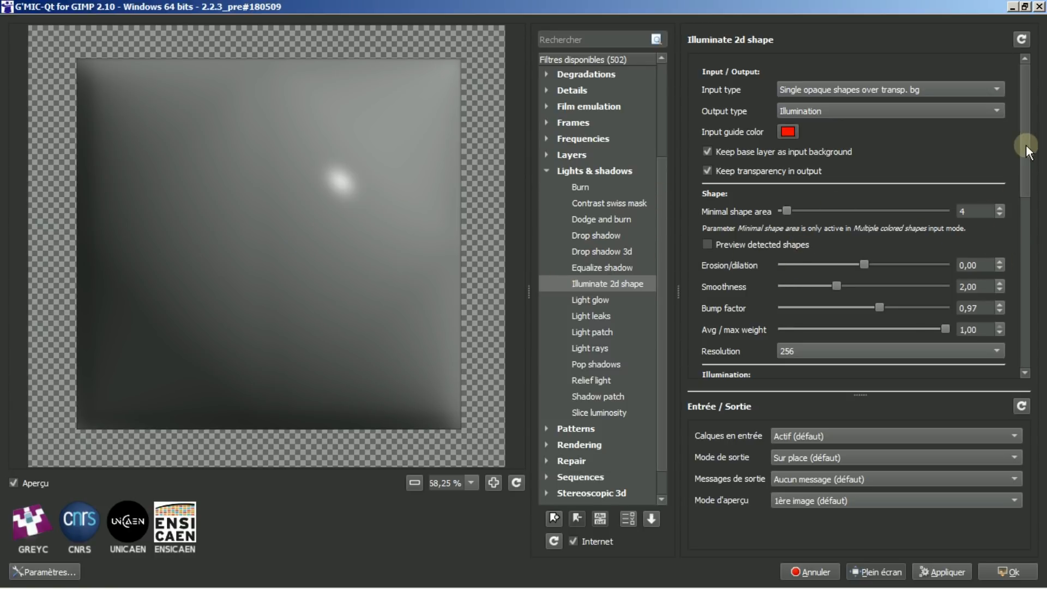
pyautogui.moveTo(1025, 145); pyautogui.dragTo(1023, 268)
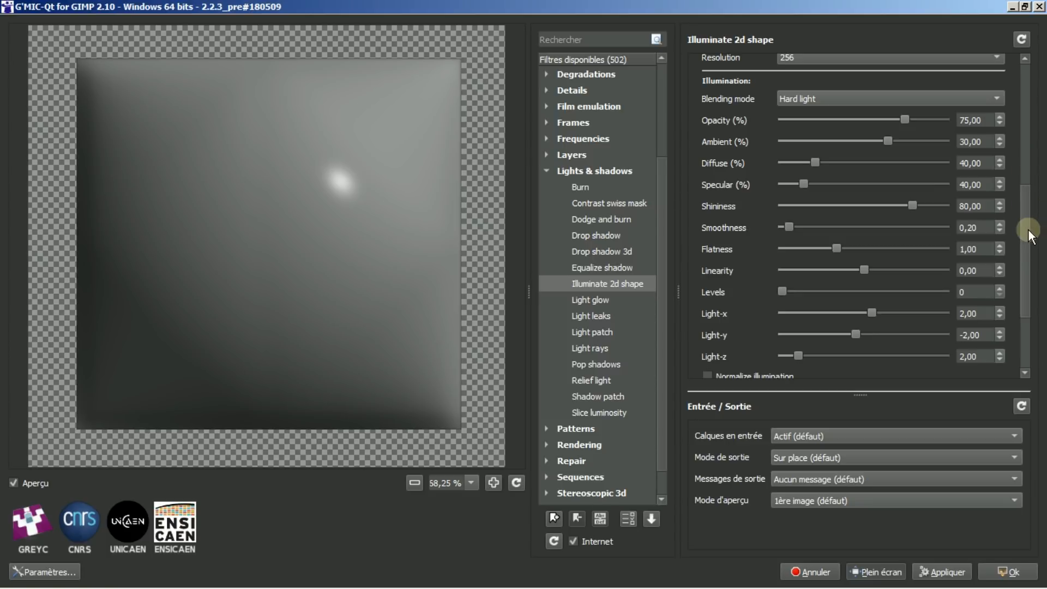
pyautogui.moveTo(1029, 235); pyautogui.dragTo(1029, 94)
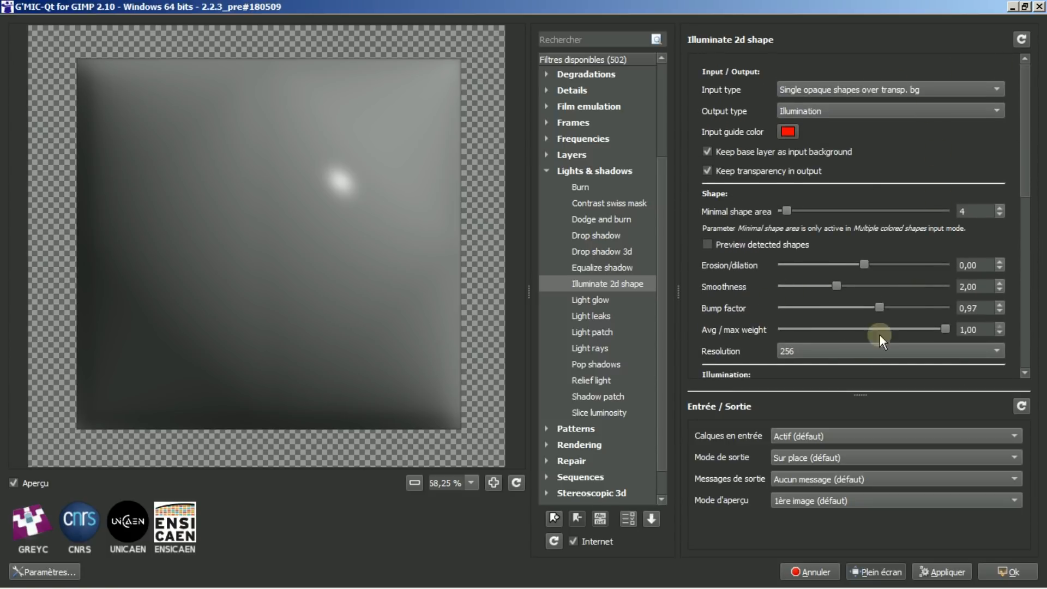
pyautogui.click(996, 572)
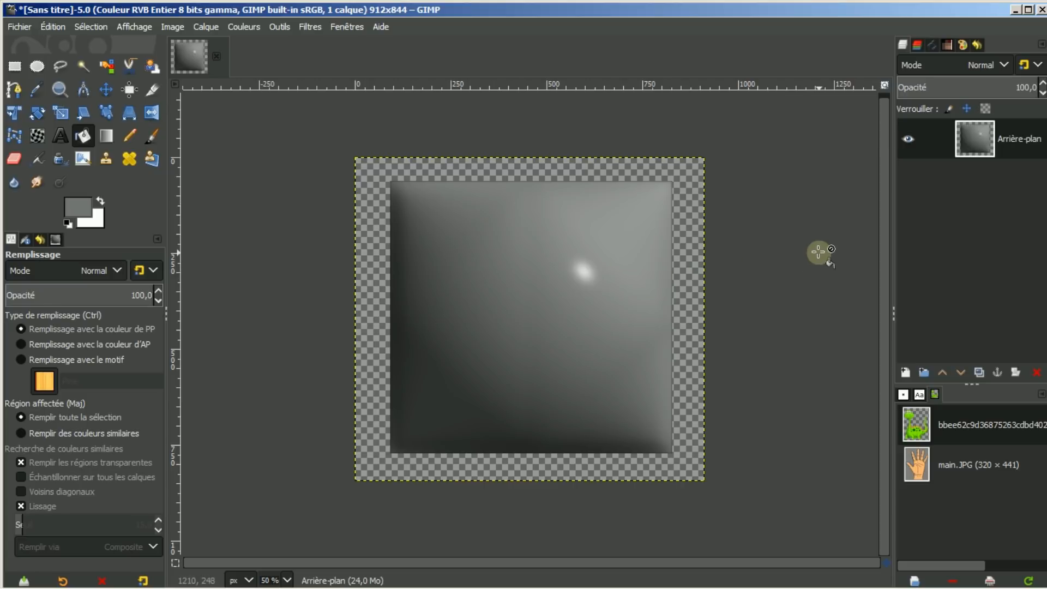
# Close the untitled image without saving its changes and open the dinosaur PNG from the recent documents
pyautogui.click(217, 56)
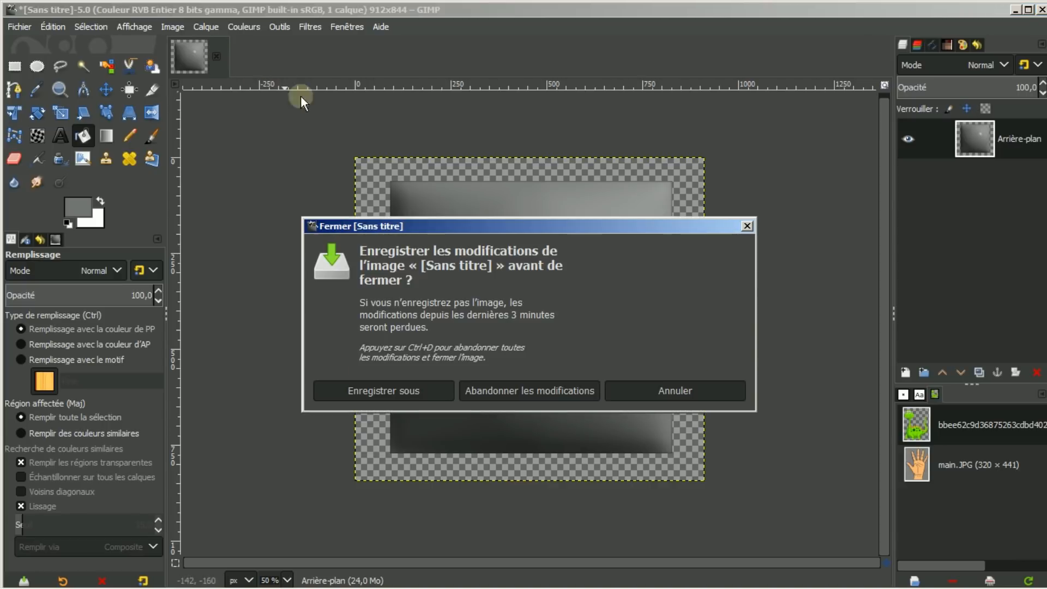
pyautogui.click(512, 391)
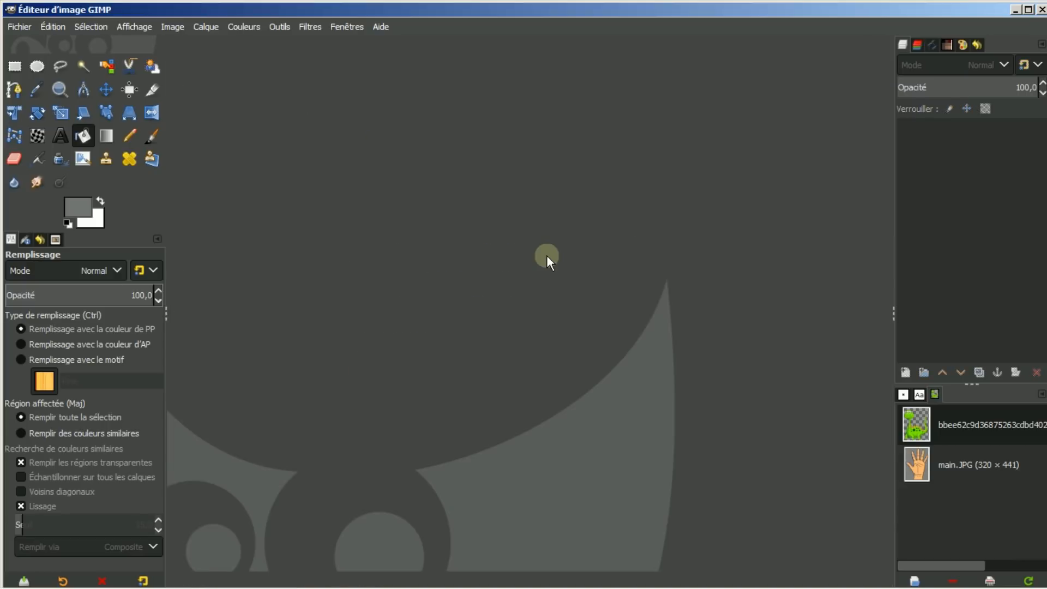
pyautogui.doubleClick(977, 428)
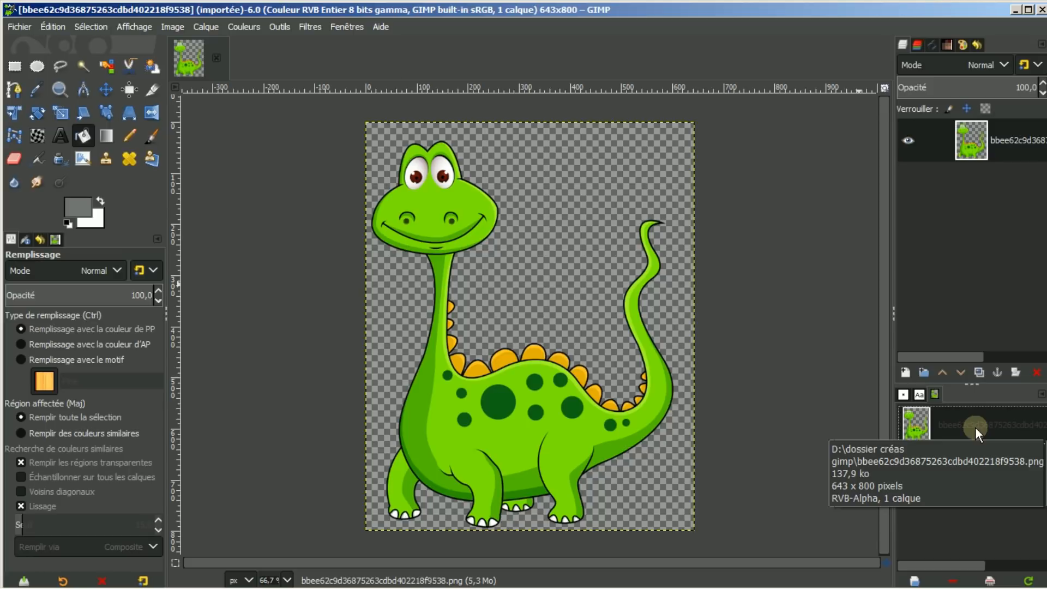
# Try the G'MIC Illuminate 2d shape filter with the last used settings on the dinosaur layer and undo it
pyautogui.click(310, 25)
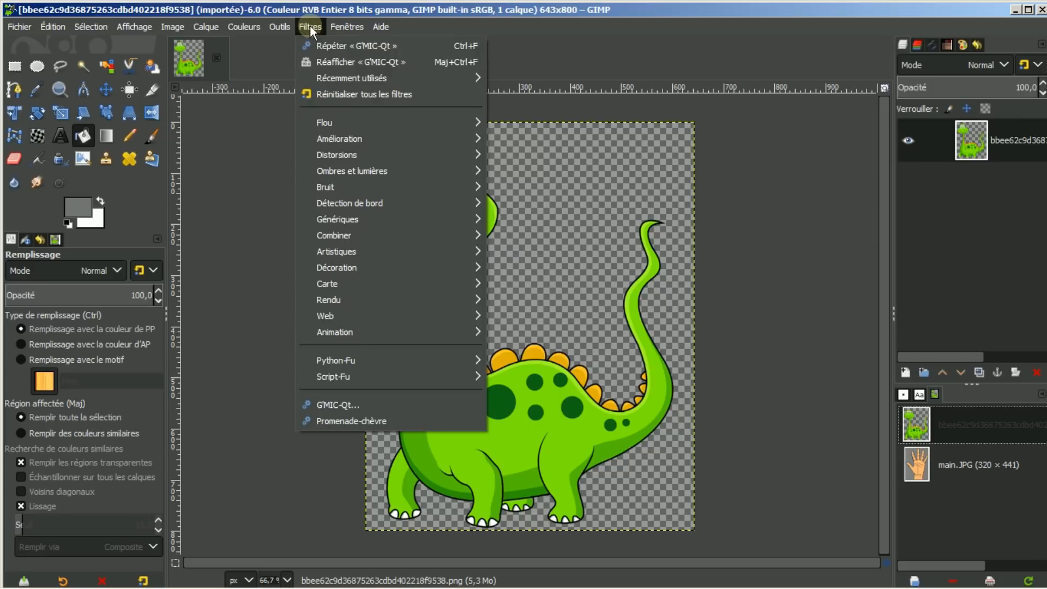
pyautogui.click(317, 63)
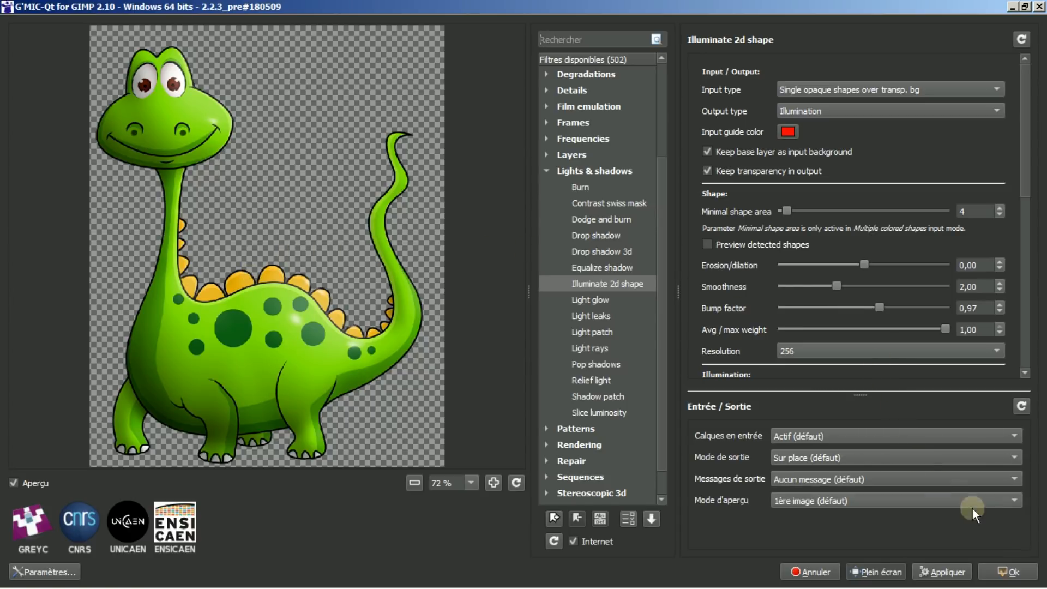
pyautogui.click(1003, 573)
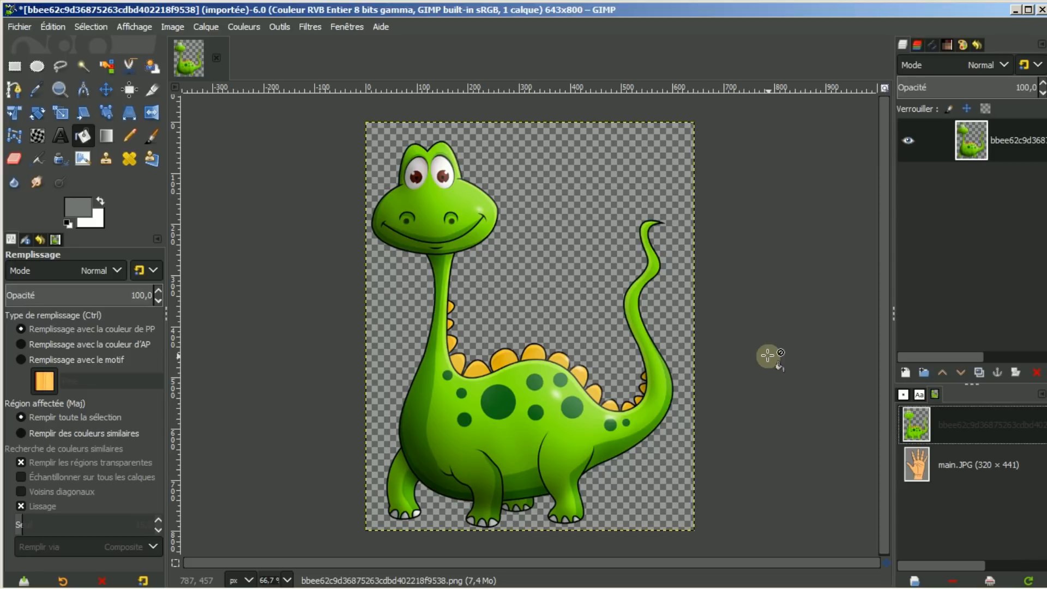
pyautogui.hotkey('ctrl', 'z')
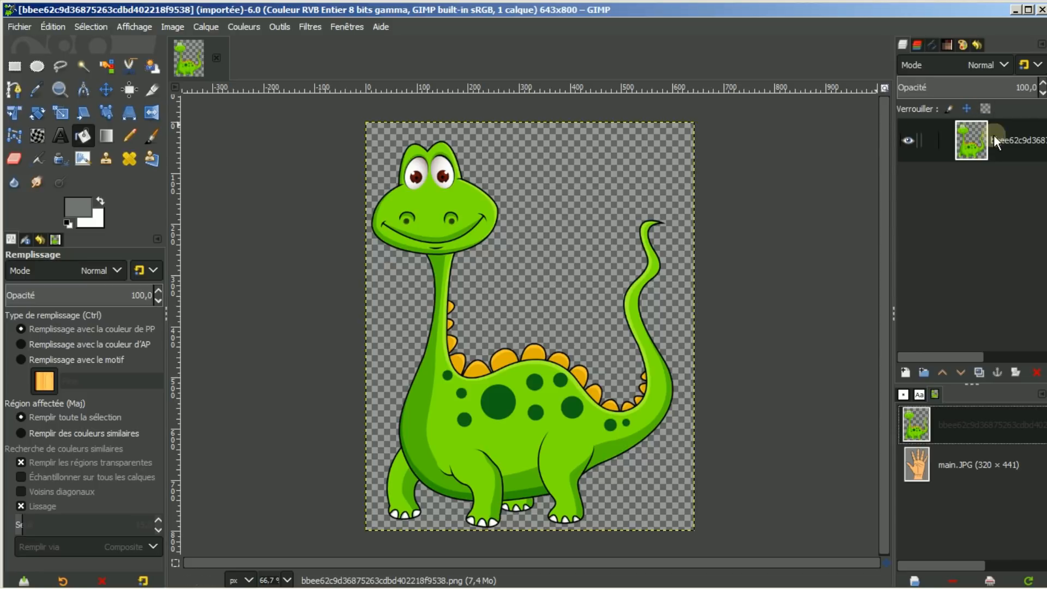
# Add a white-filled 643 × 800 px layer named Calque and place it beneath the dinosaur layer
pyautogui.click(985, 241)
pyautogui.click(904, 372)
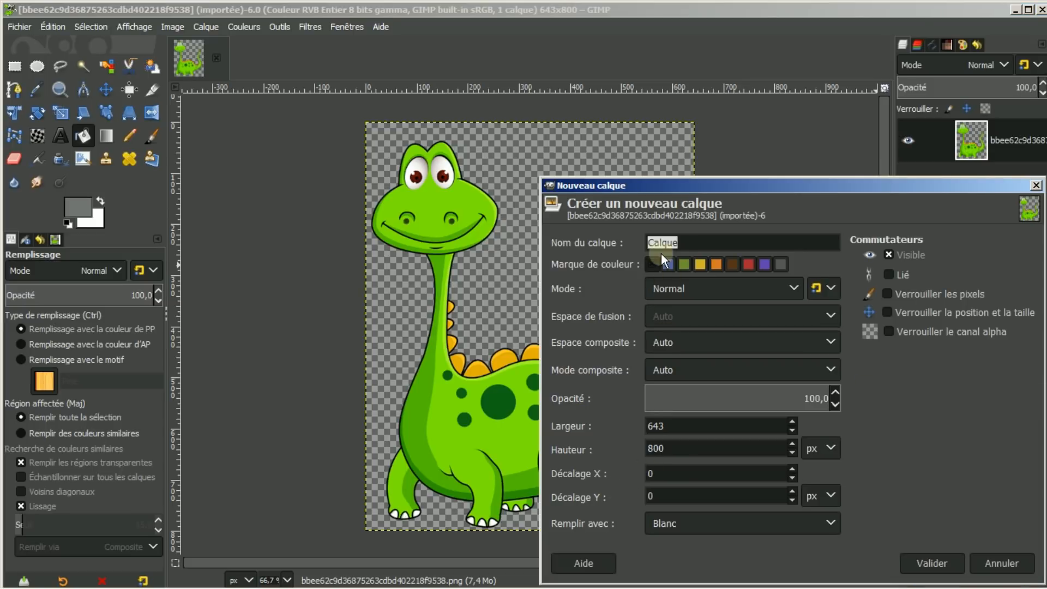
pyautogui.click(922, 564)
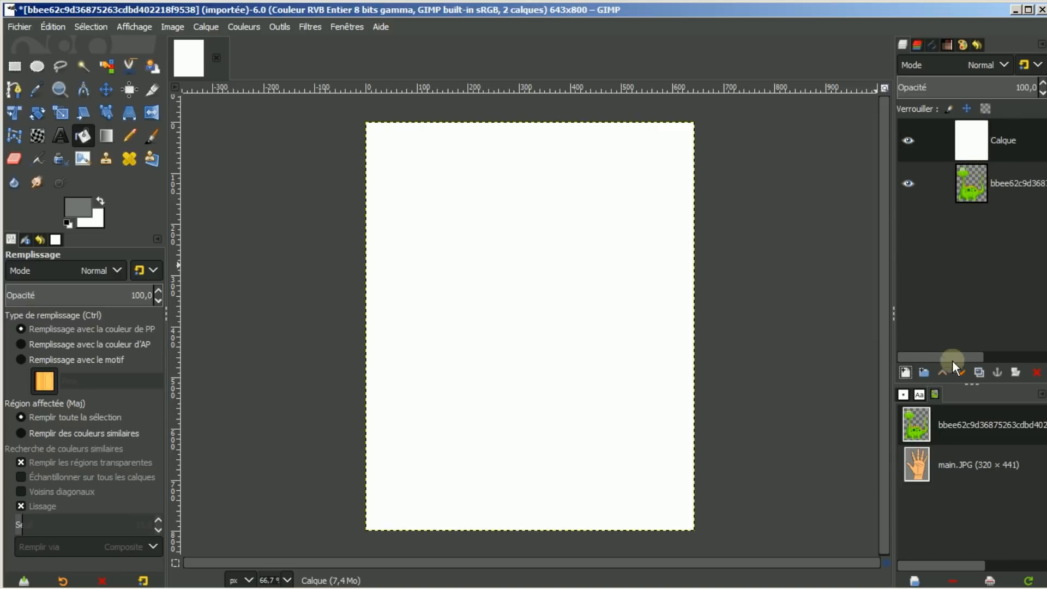
pyautogui.click(961, 373)
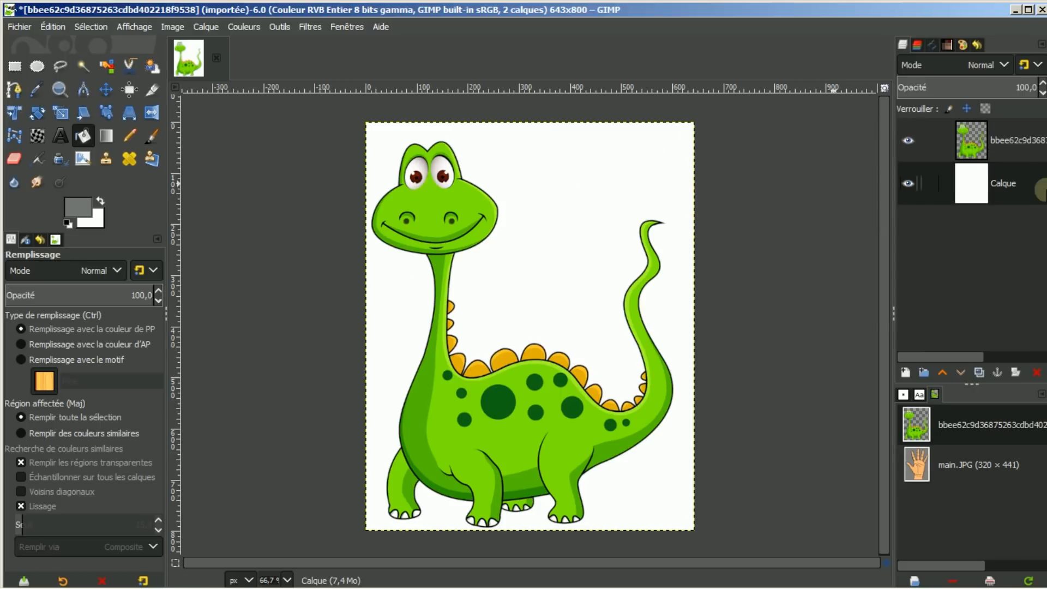
# Hide the white background layer and duplicate the dinosaur layer
pyautogui.click(907, 183)
pyautogui.click(903, 180)
pyautogui.click(912, 181)
pyautogui.click(1007, 141)
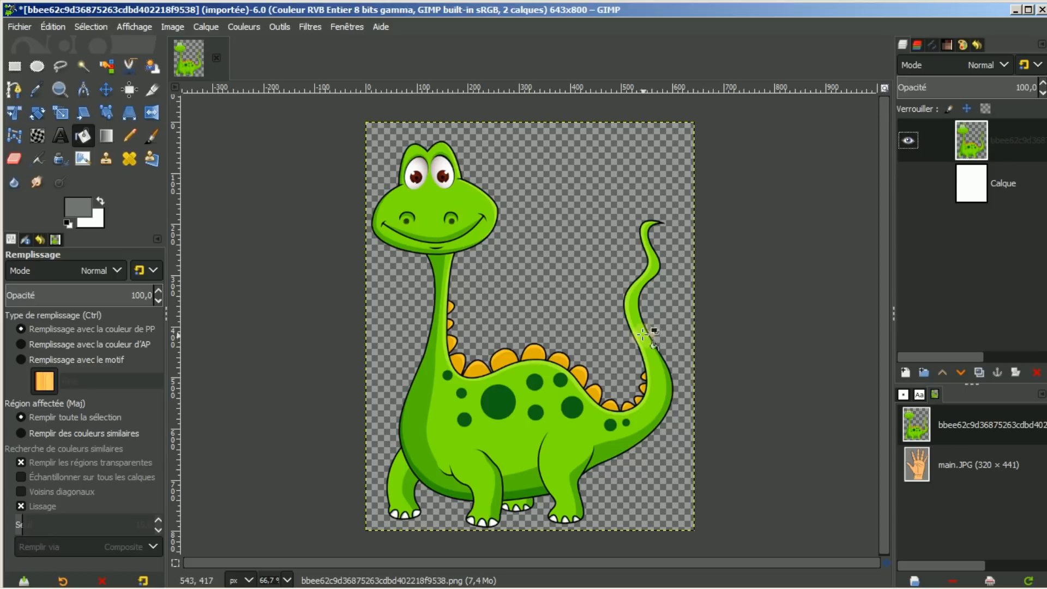
pyautogui.click(978, 371)
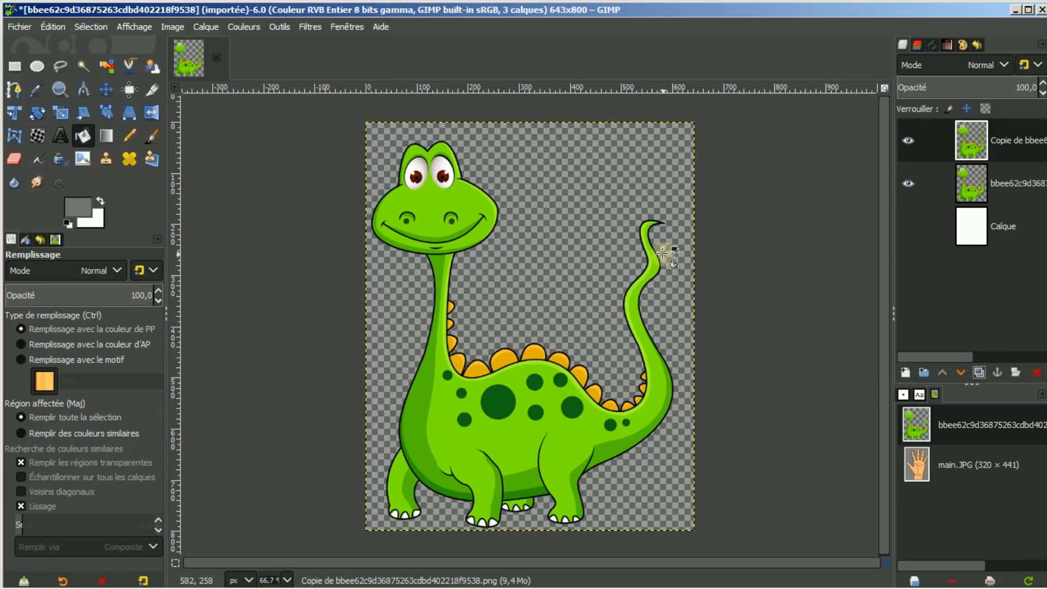
# Apply the G'MIC Illuminate 2d shape filter to the dinosaur copy with a black (#000000) input guide colour and a bump factor of 1.85
pyautogui.click(1010, 134)
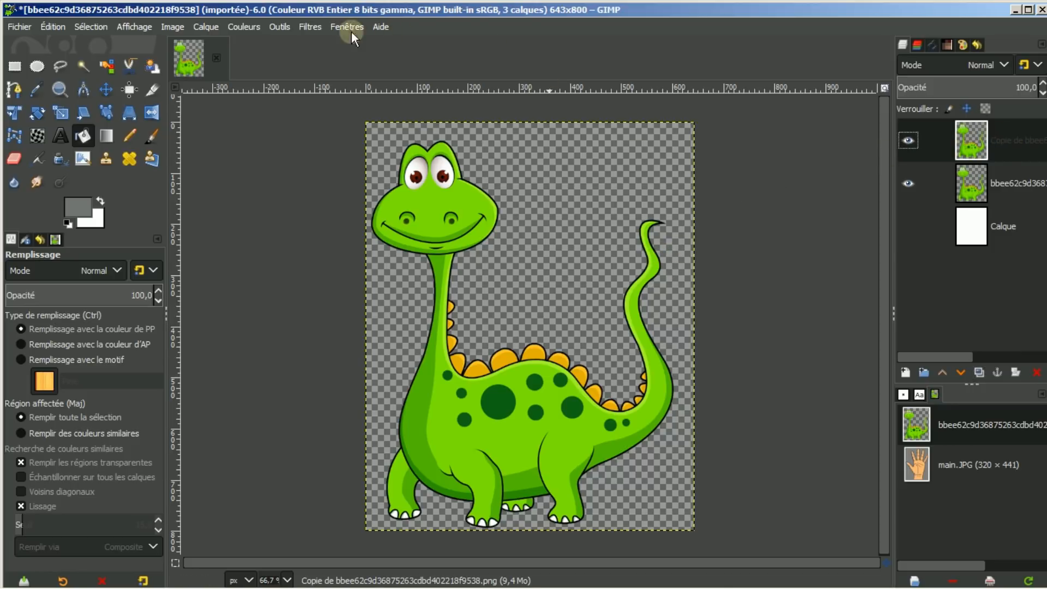
pyautogui.click(309, 26)
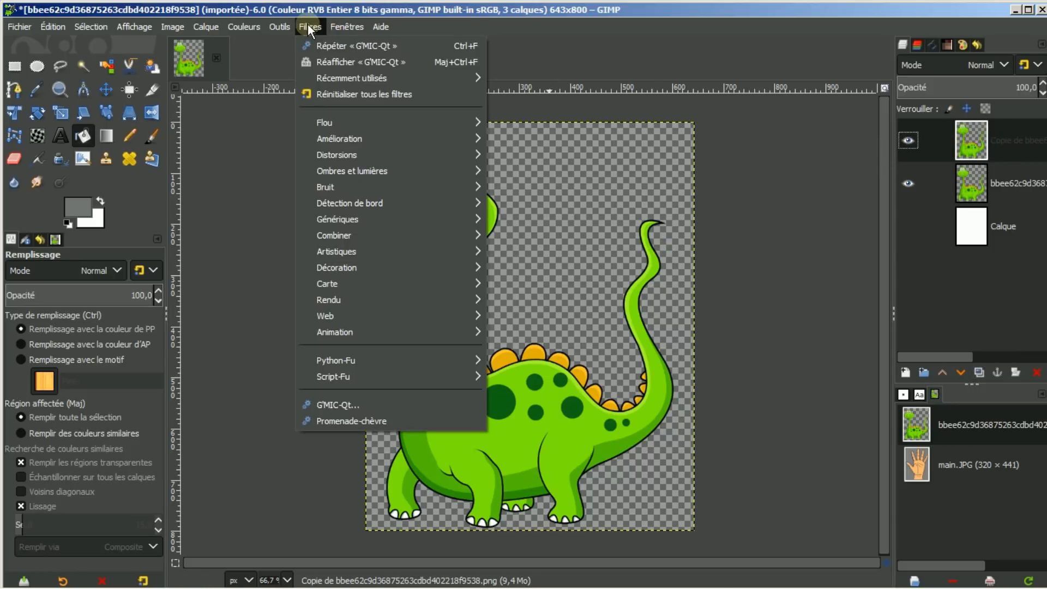
pyautogui.click(322, 64)
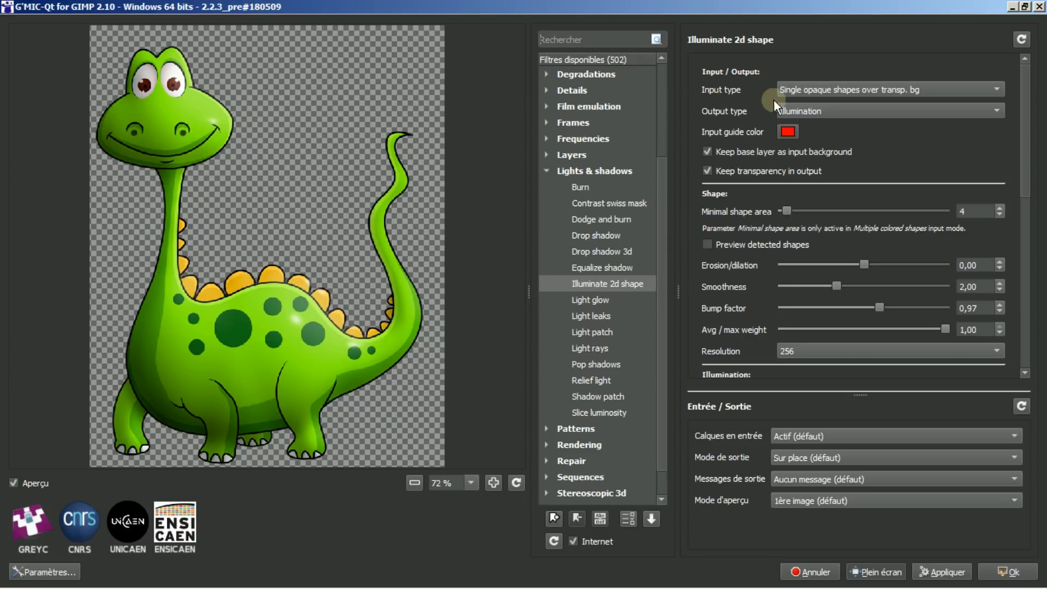
pyautogui.click(787, 132)
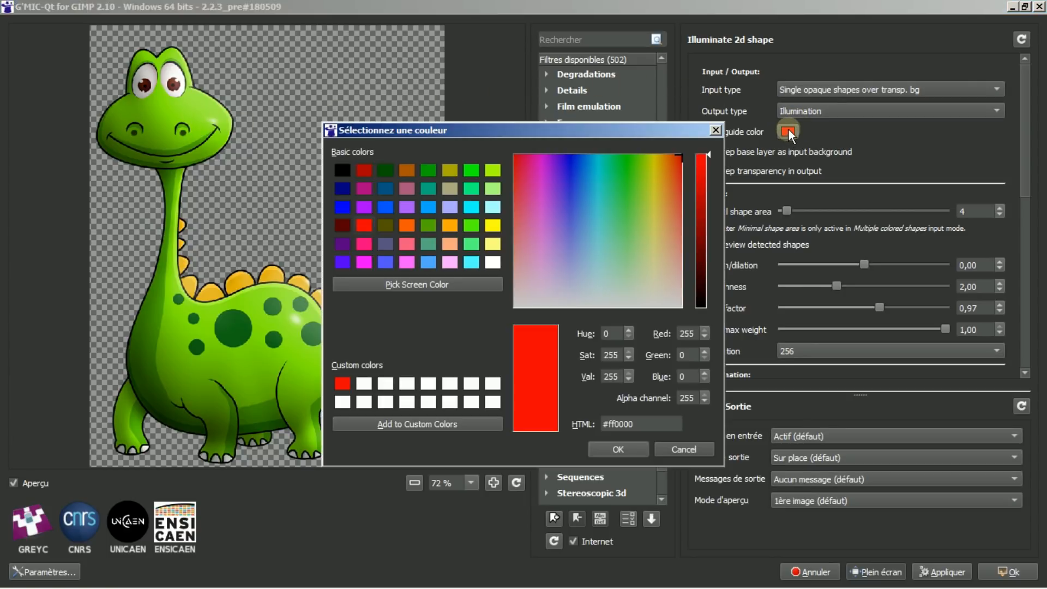
pyautogui.click(342, 170)
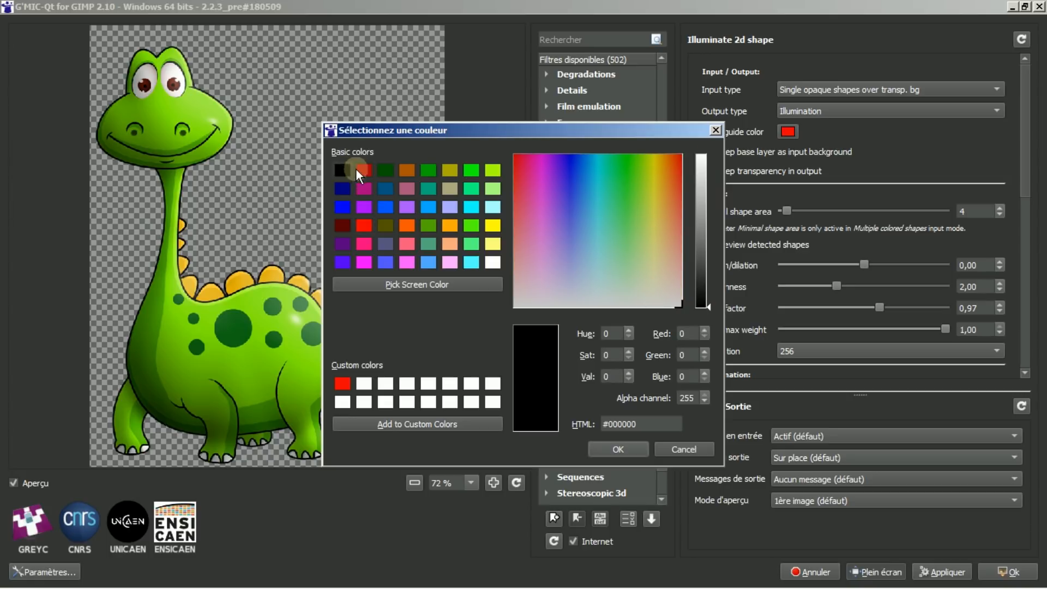
pyautogui.click(618, 450)
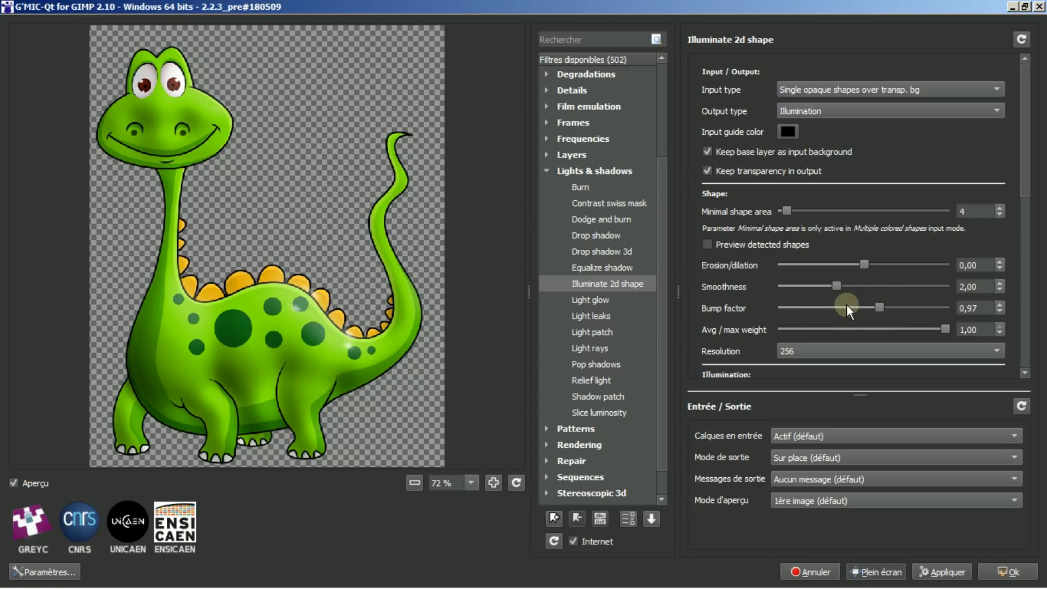
pyautogui.moveTo(879, 308); pyautogui.dragTo(894, 306)
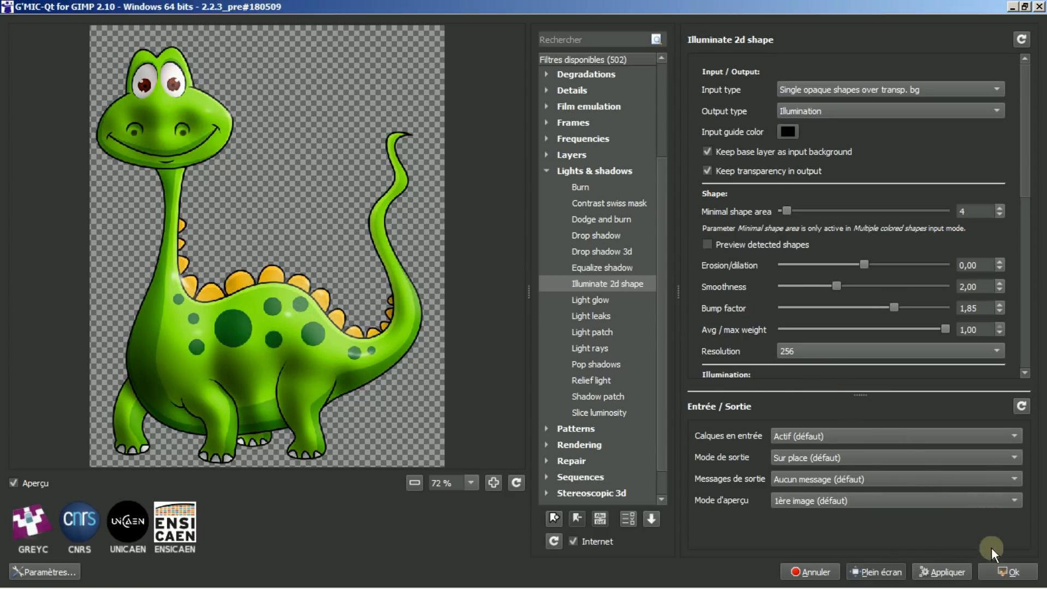
pyautogui.click(1001, 573)
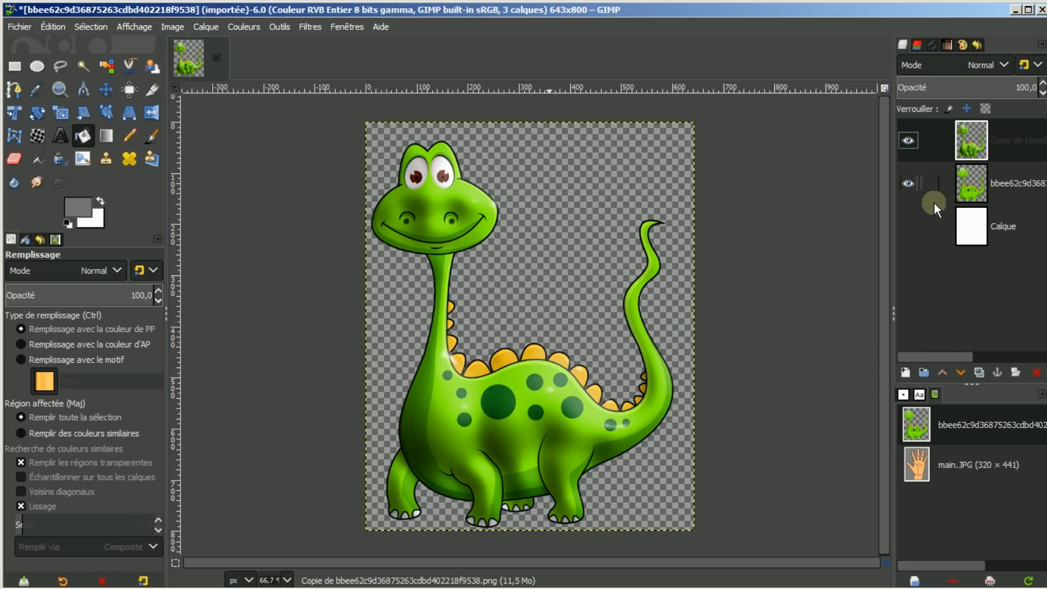
# Toggle the illuminated copy's visibility to compare it with the original dinosaur
pyautogui.click(910, 141)
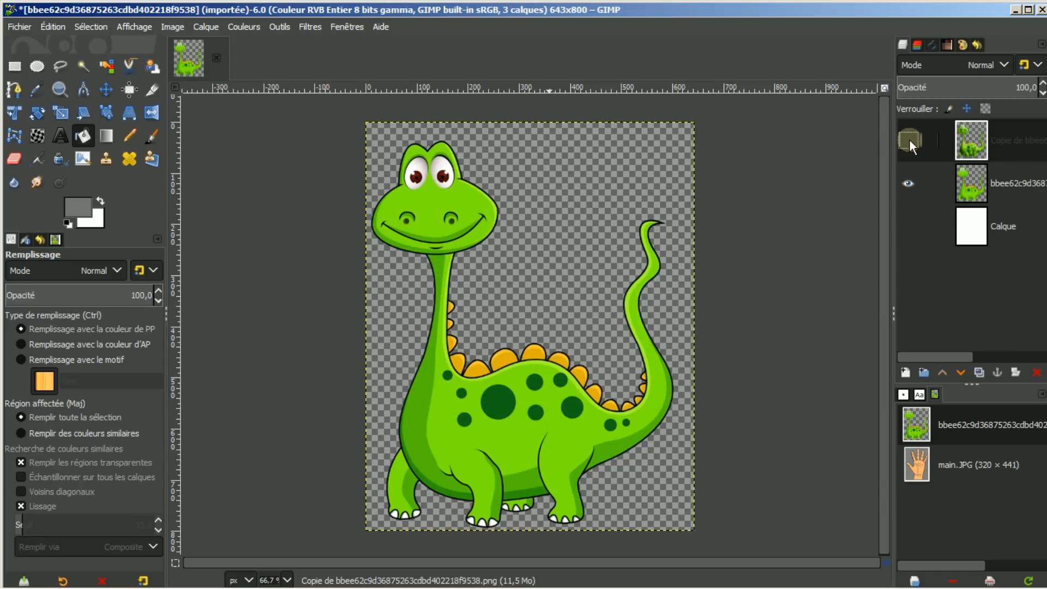
pyautogui.click(908, 140)
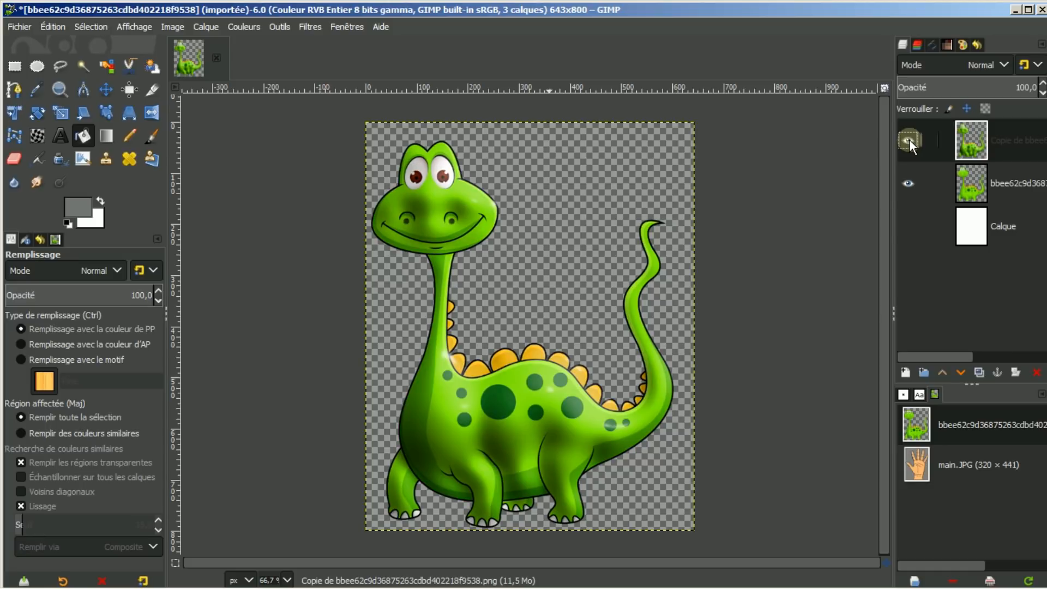
pyautogui.click(908, 139)
pyautogui.click(909, 139)
# Hide the illuminated copy, keep the original dinosaur layer visible and make it the active layer
pyautogui.click(907, 180)
pyautogui.click(908, 140)
pyautogui.click(1012, 185)
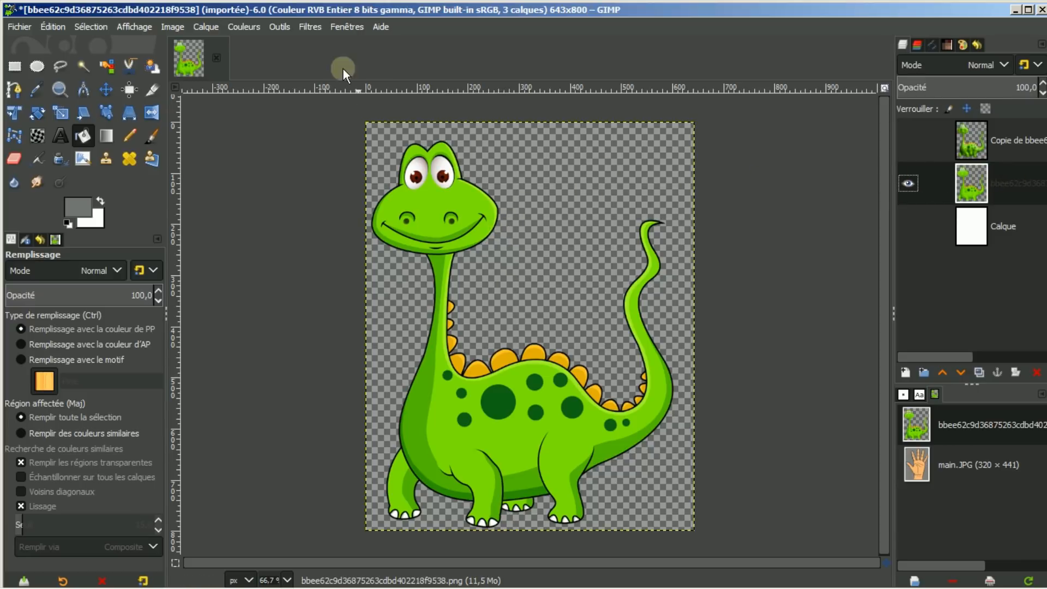
# Start the Supernova filter on the original dinosaur layer and place its centre above the back, at about X 0.651, Y 0.069
pyautogui.click(310, 25)
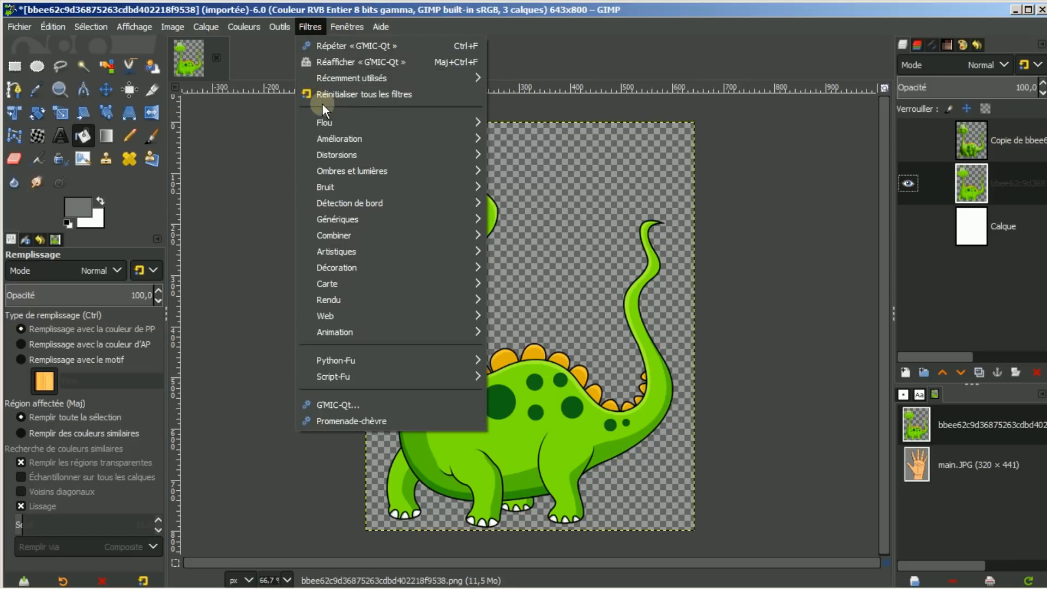
pyautogui.moveTo(326, 172)
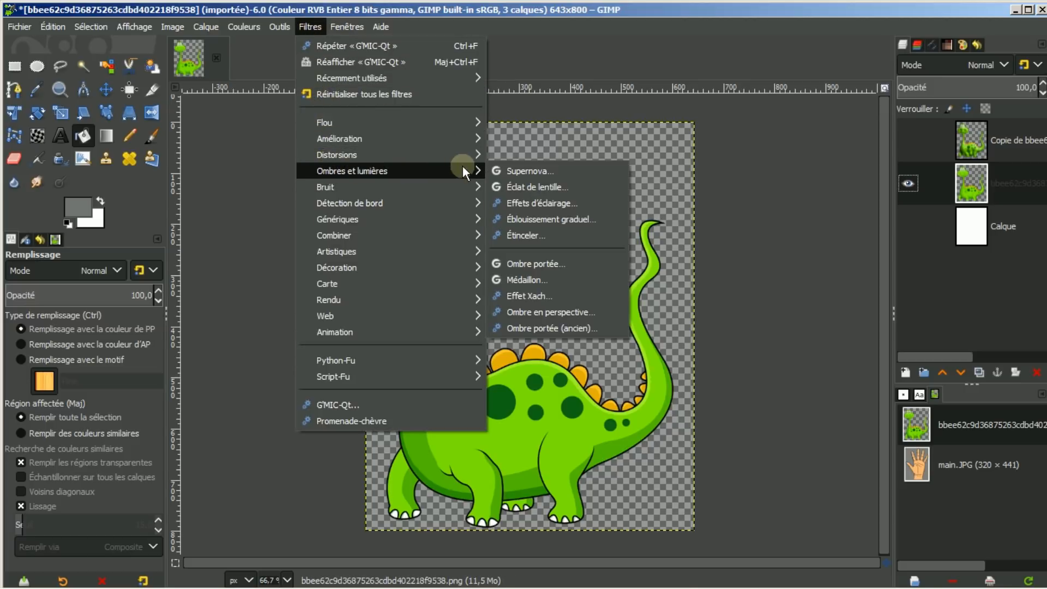
pyautogui.click(510, 171)
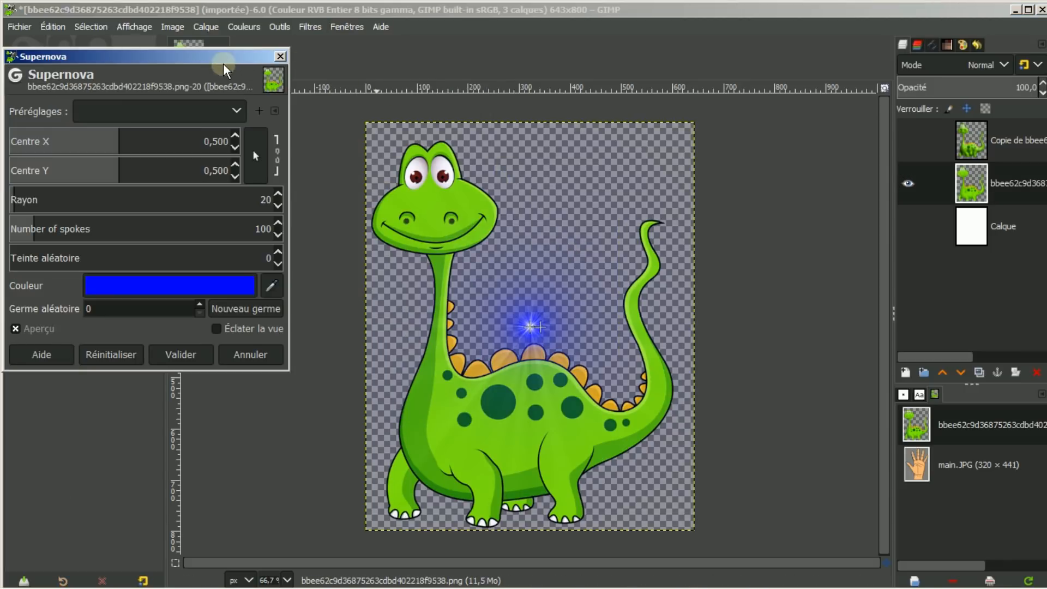
pyautogui.moveTo(225, 65); pyautogui.dragTo(265, 73)
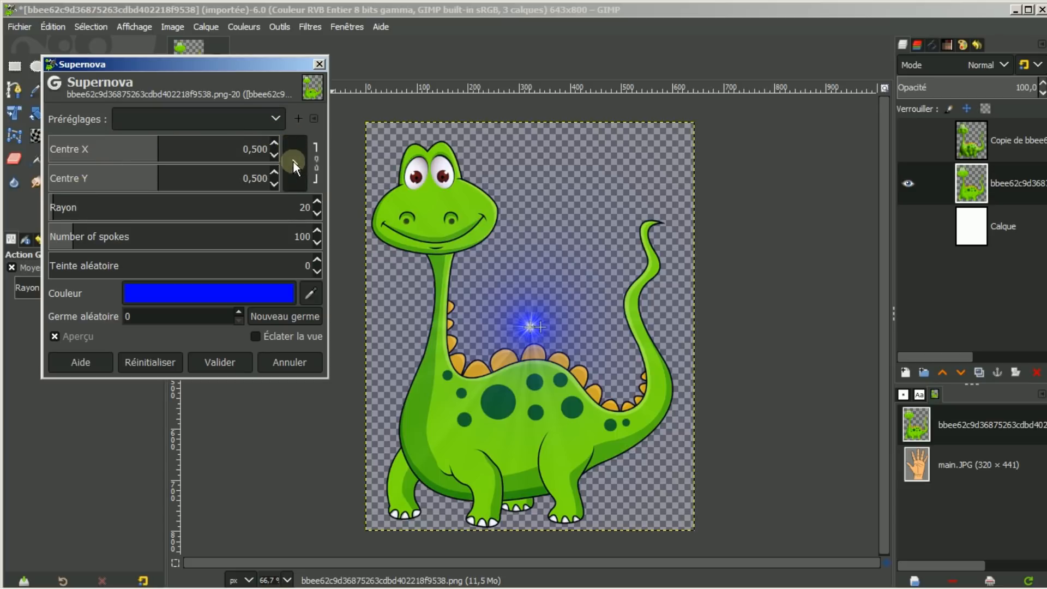
pyautogui.click(293, 162)
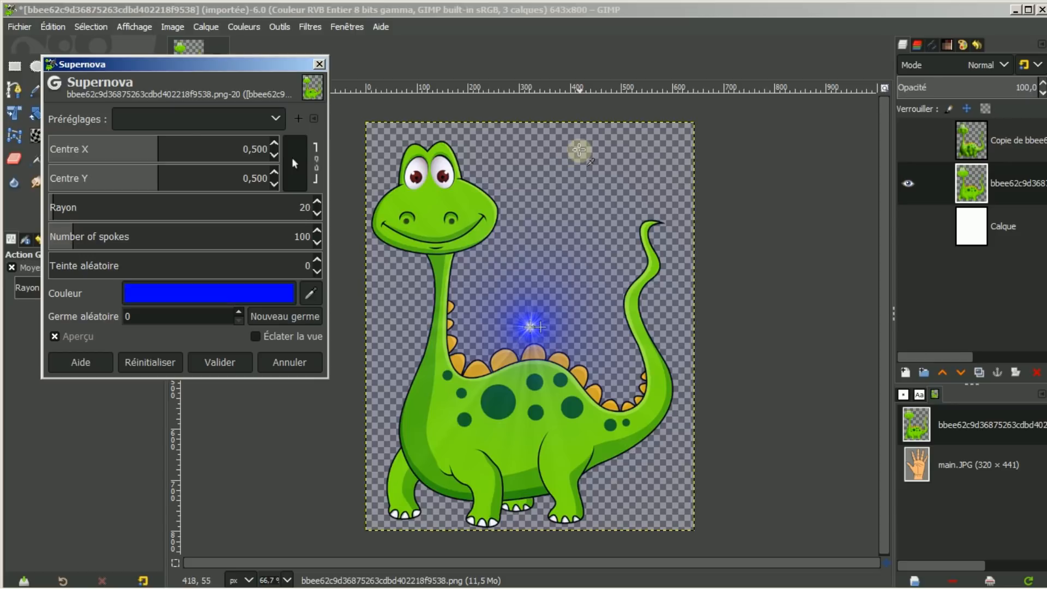
pyautogui.click(579, 150)
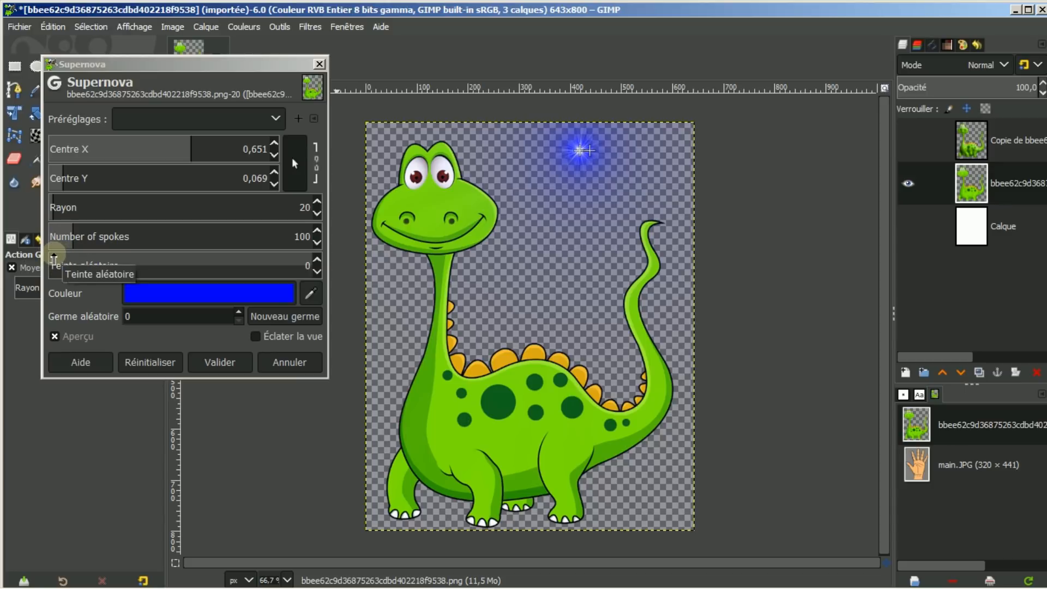
# Set the Supernova's random hue to 52 and its radius to 10, and apply the filter
pyautogui.moveTo(54, 260); pyautogui.dragTo(87, 265)
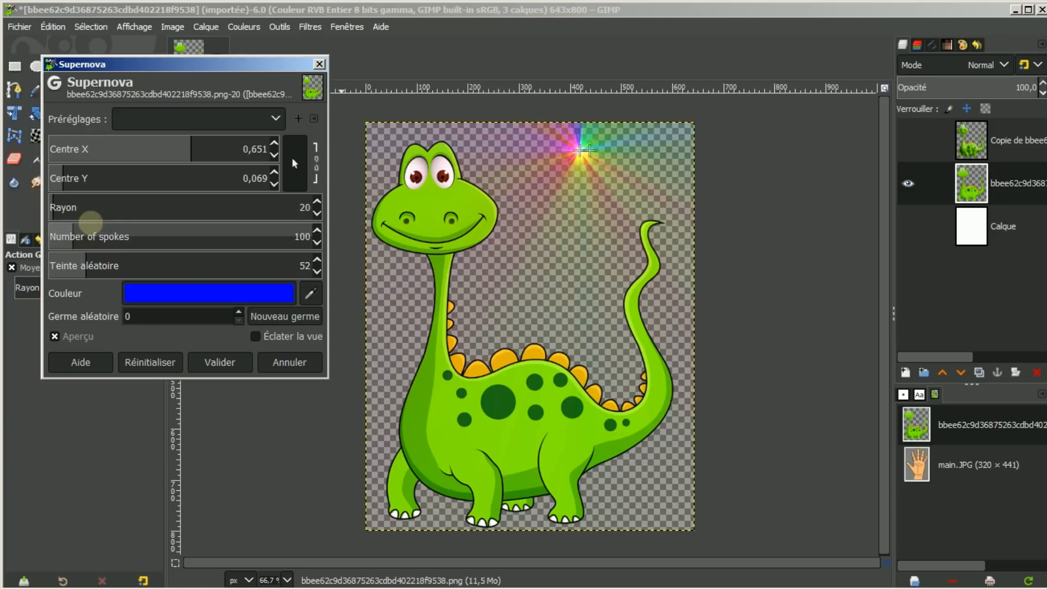
pyautogui.click(317, 214)
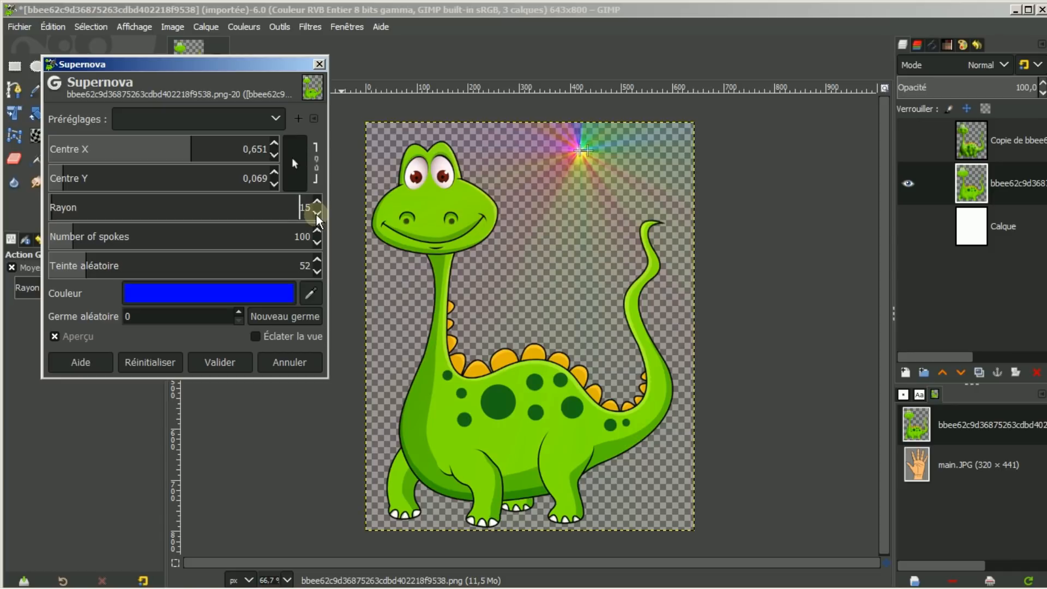
pyautogui.click(316, 215)
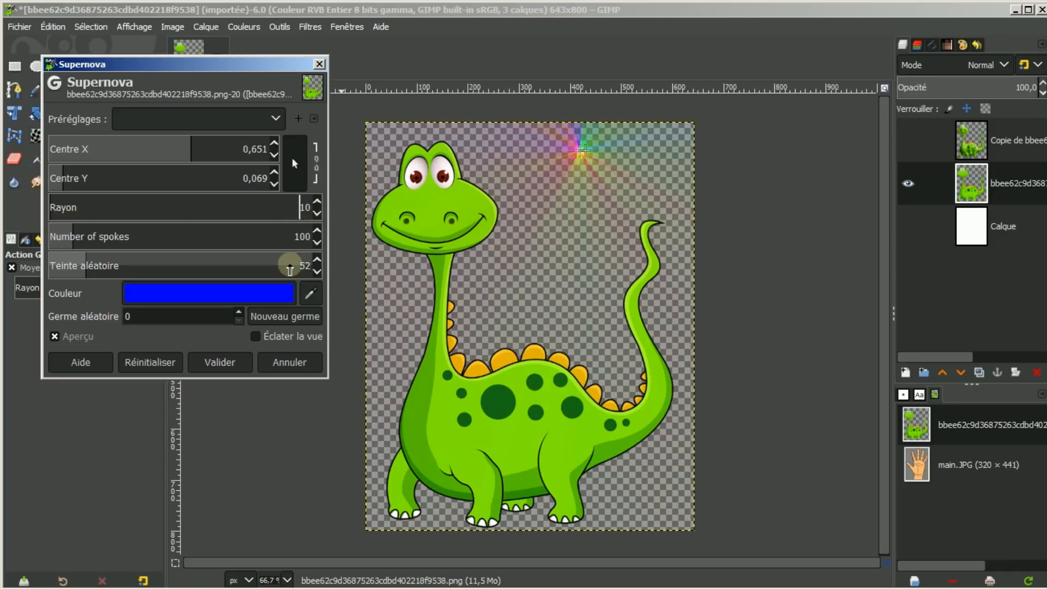
pyautogui.click(220, 362)
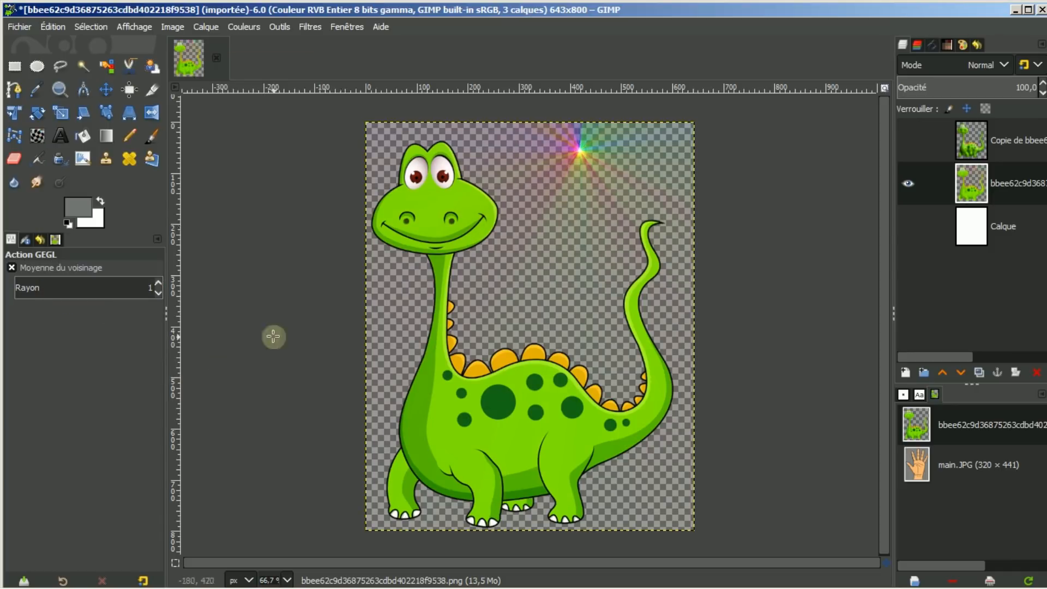
# Show the illuminated copy again and lower the opacity of the original dinosaur layer to about 75.7
pyautogui.click(912, 139)
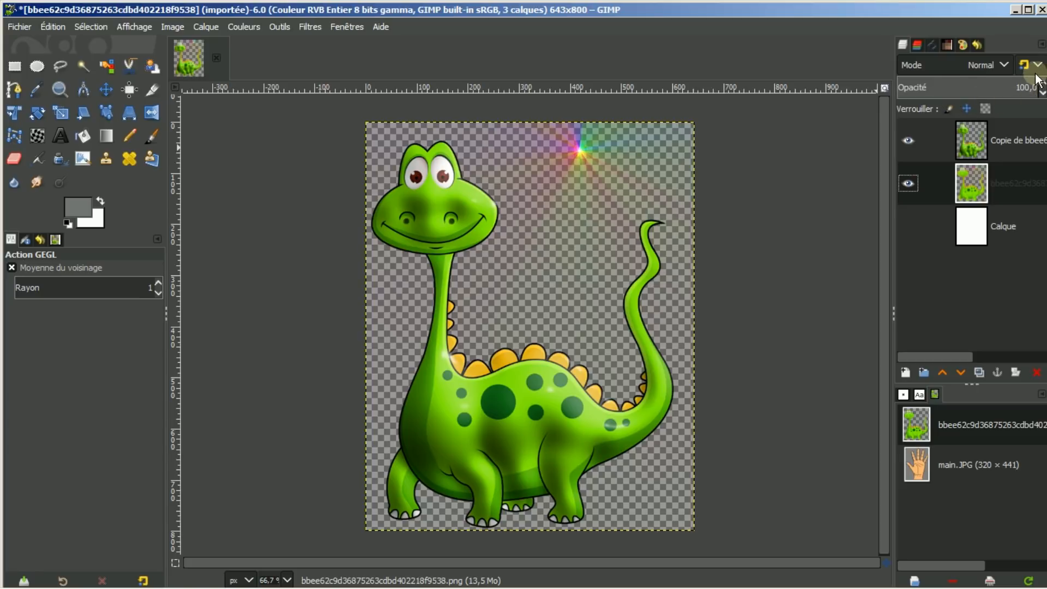
pyautogui.moveTo(1036, 85); pyautogui.dragTo(1006, 79)
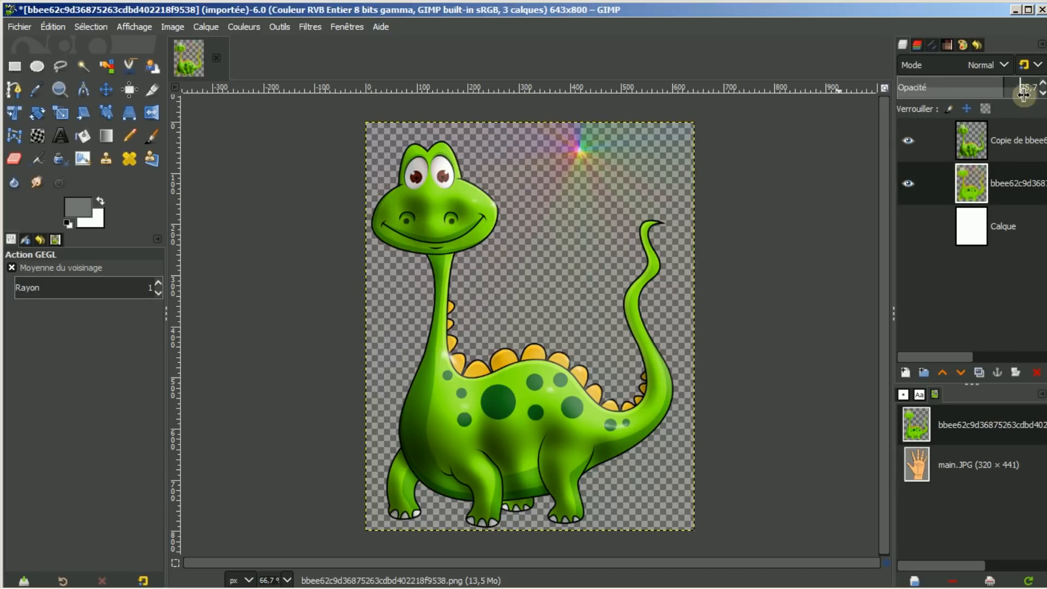
# Raise the original dinosaur layer's opacity to 100, show the bottom layer and fill it with black
pyautogui.moveTo(1005, 89); pyautogui.dragTo(1024, 88)
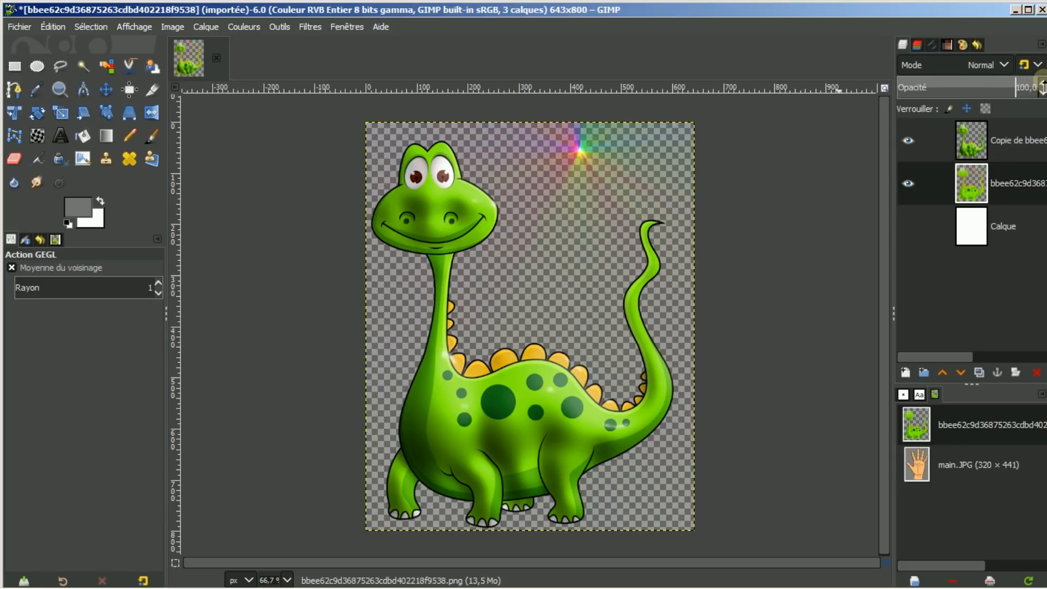
pyautogui.click(908, 226)
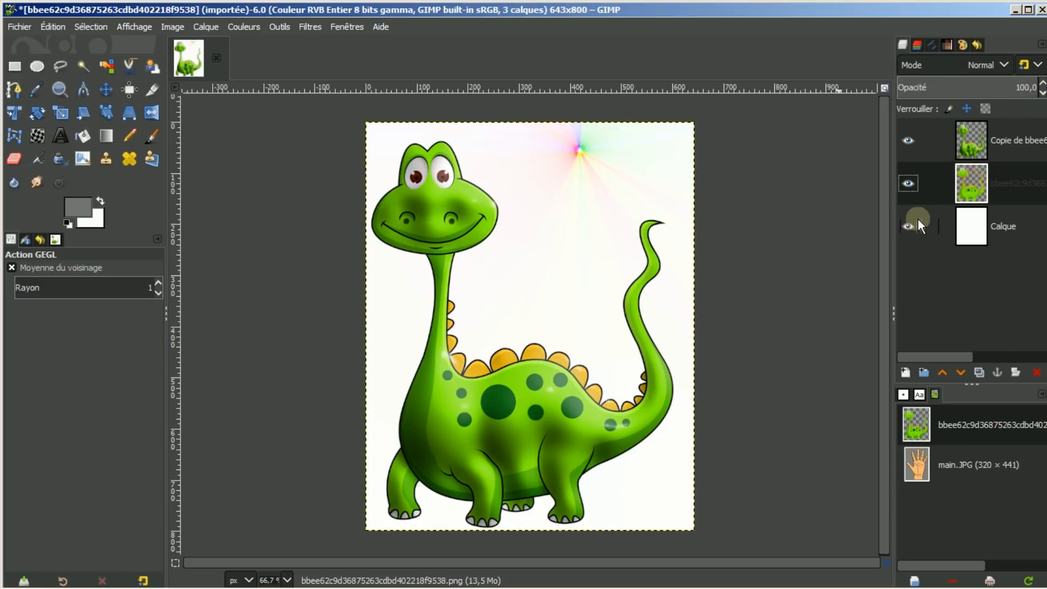
pyautogui.click(972, 228)
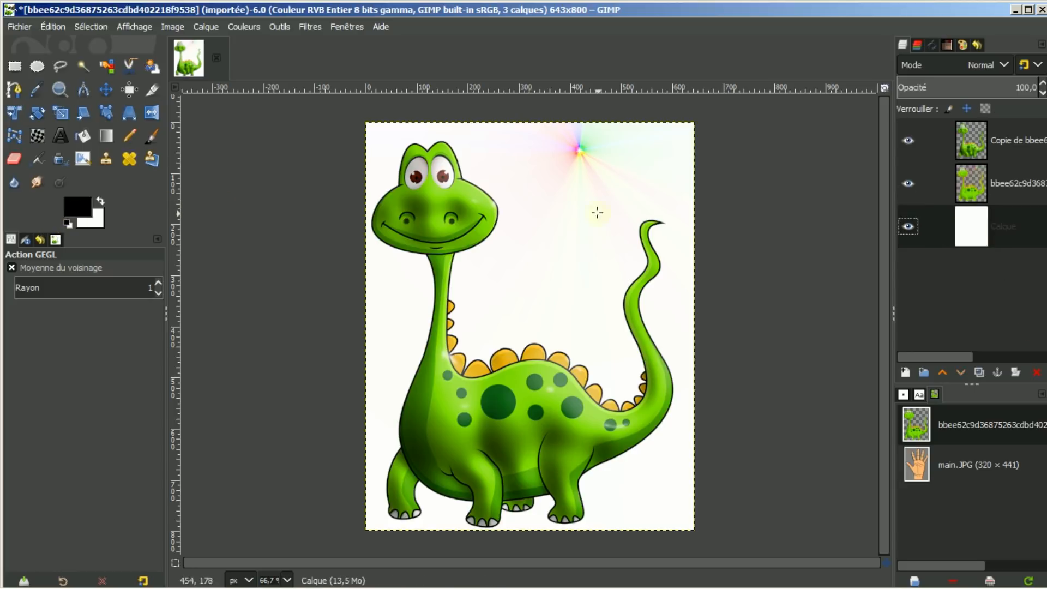
pyautogui.click(83, 136)
pyautogui.click(531, 258)
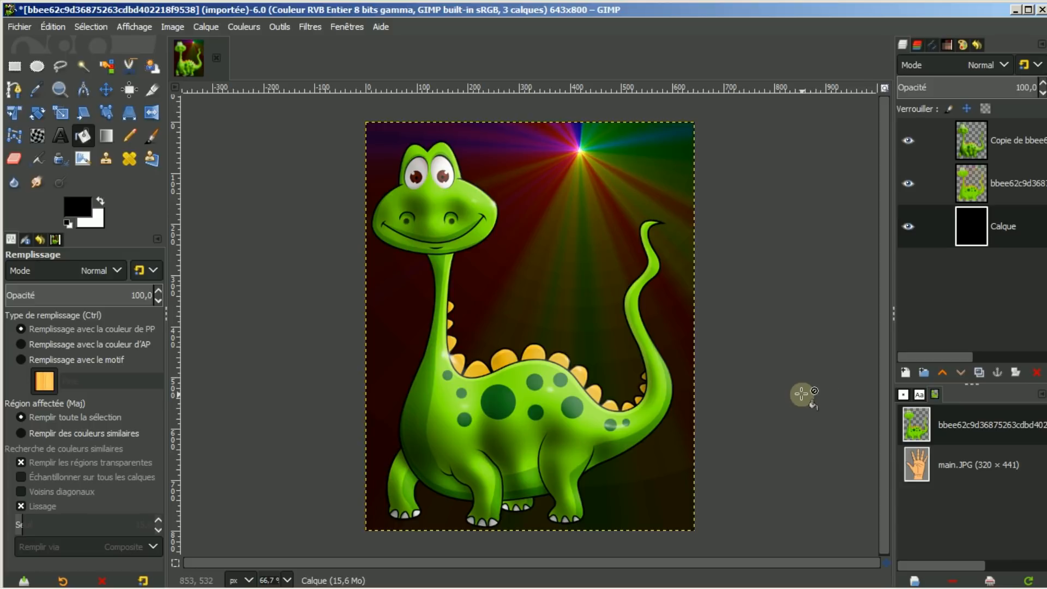
# Close the dinosaur image without saving and open the hand image main.JPG
pyautogui.click(218, 58)
pyautogui.click(553, 390)
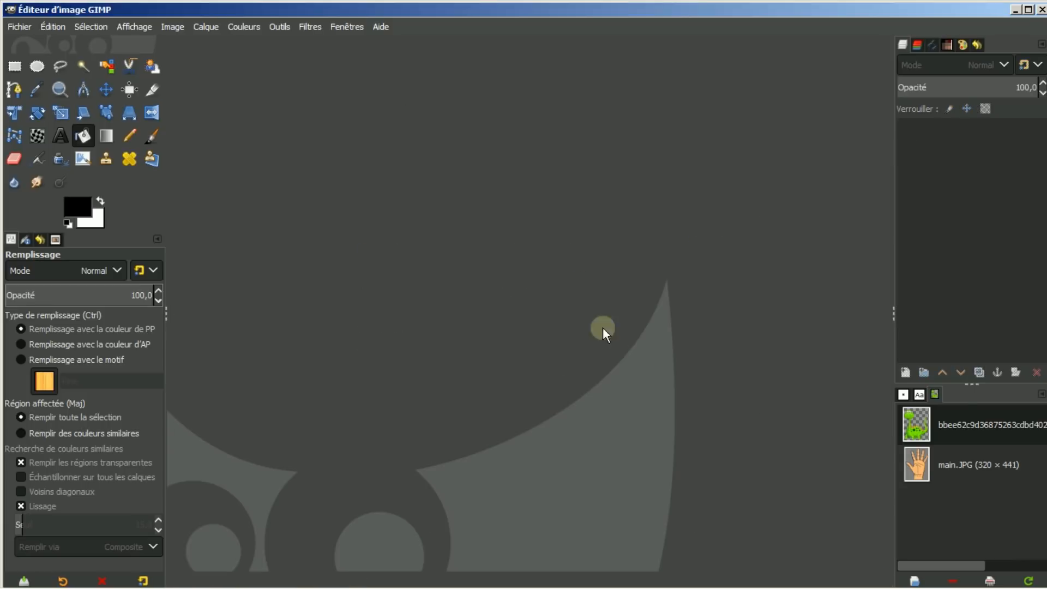
pyautogui.doubleClick(969, 463)
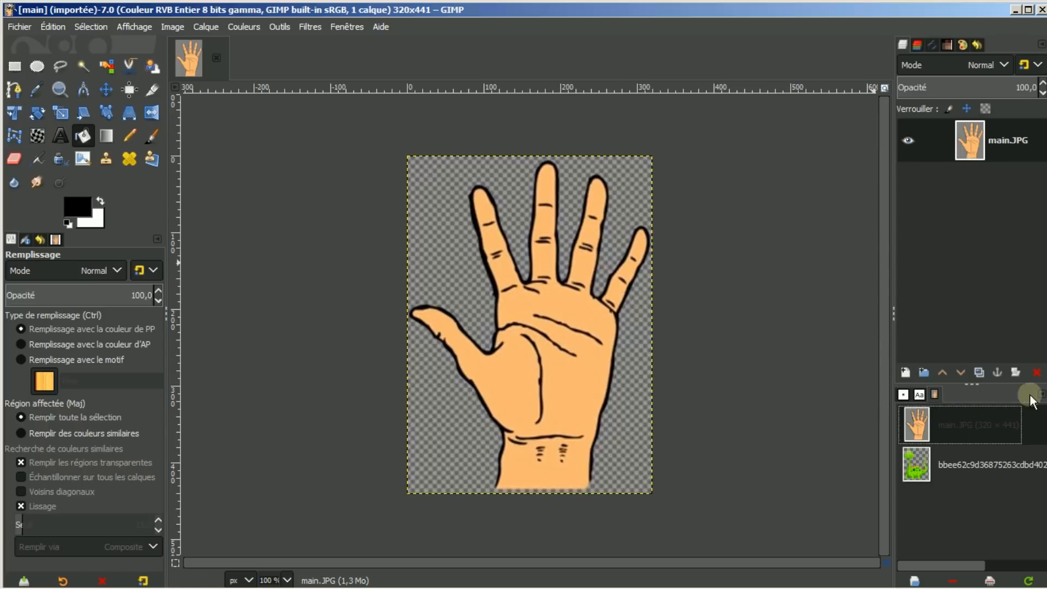
# Create a white 320 × 441 px layer and move it below the main.JPG layer
pyautogui.click(905, 372)
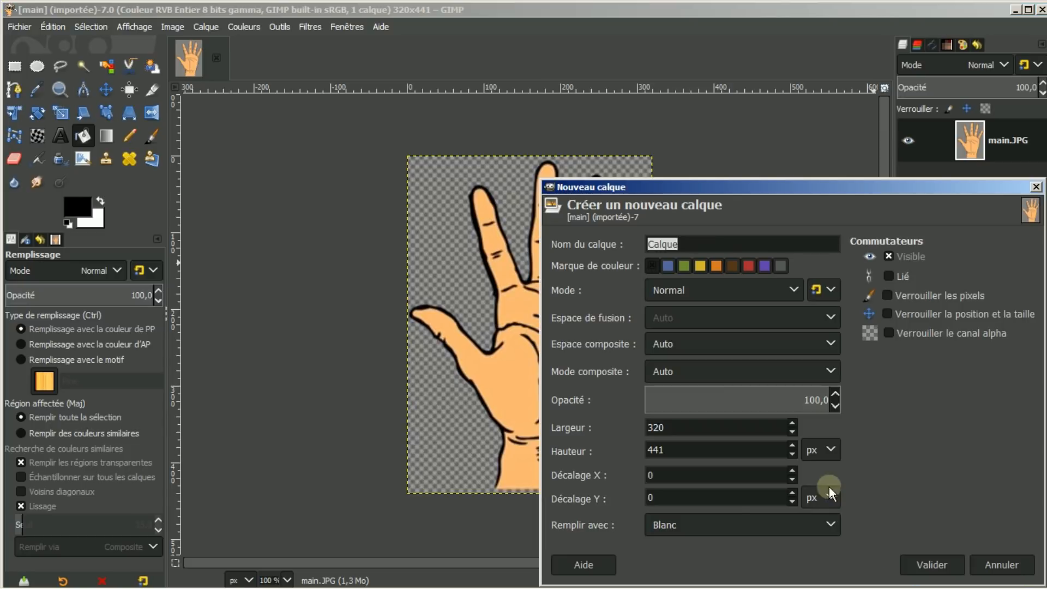
pyautogui.click(931, 565)
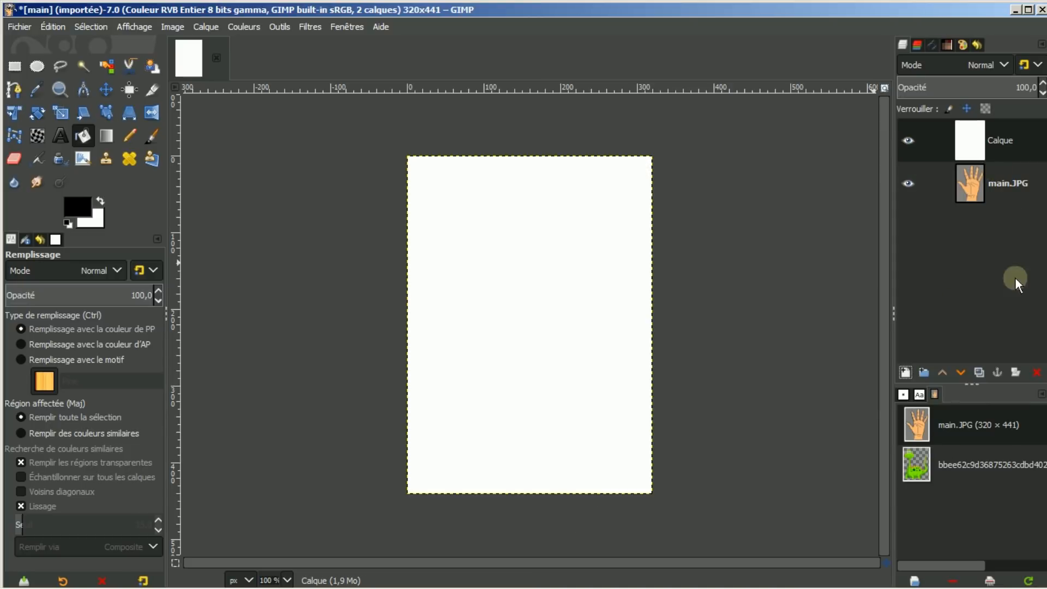
pyautogui.click(960, 373)
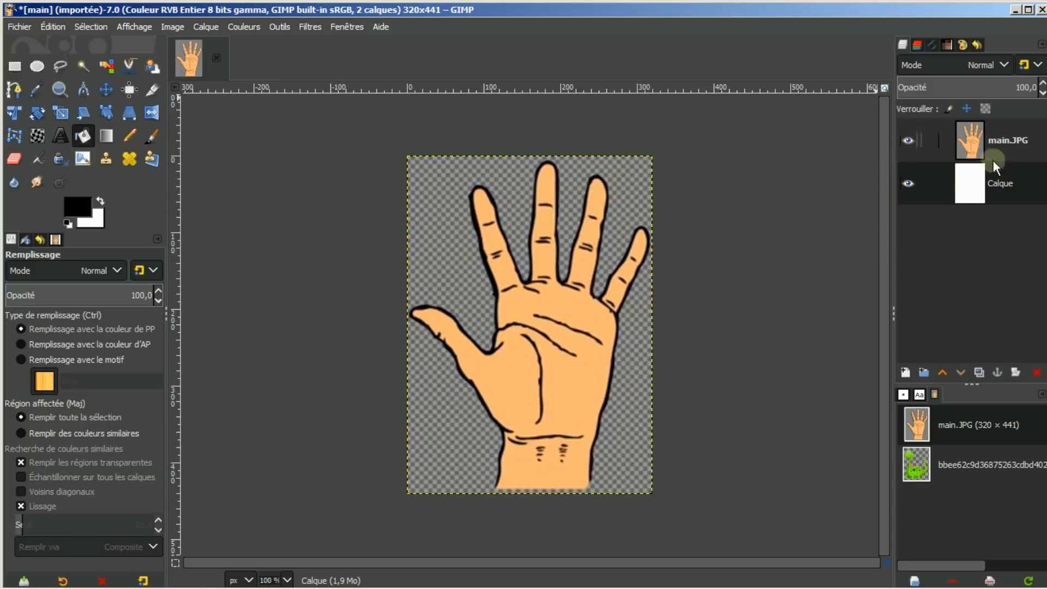
# Select the checkered background around the hand by contiguous selection on the main.JPG layer and add an alpha channel to that layer
pyautogui.click(1005, 141)
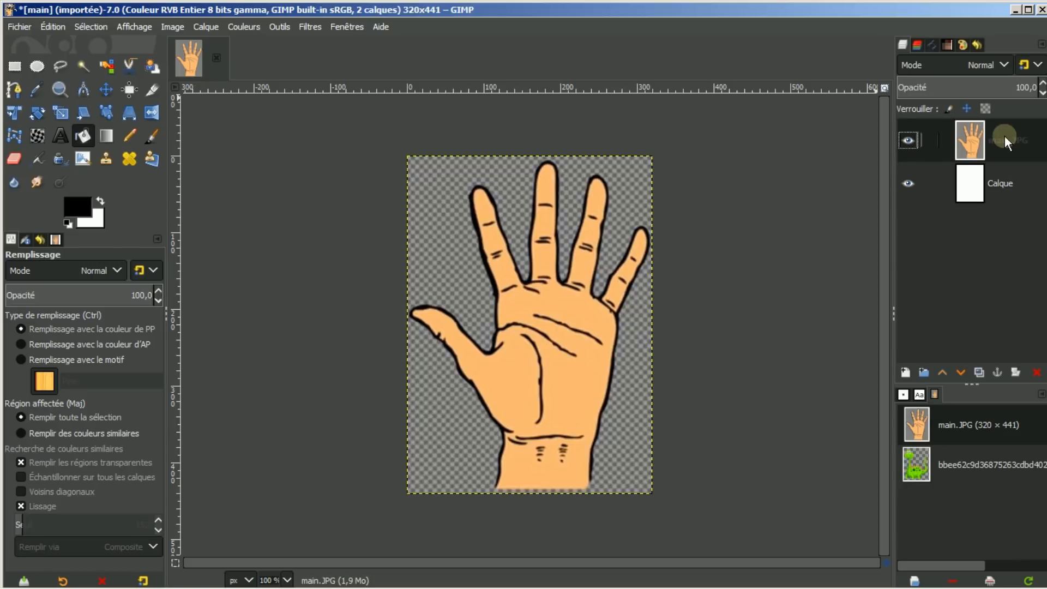
pyautogui.click(85, 63)
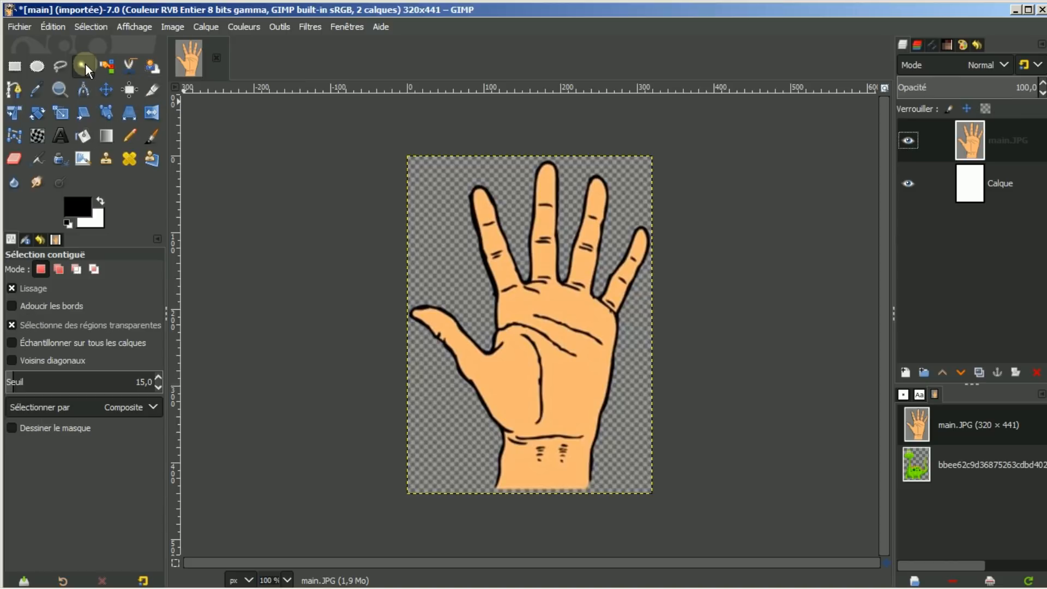
pyautogui.click(444, 223)
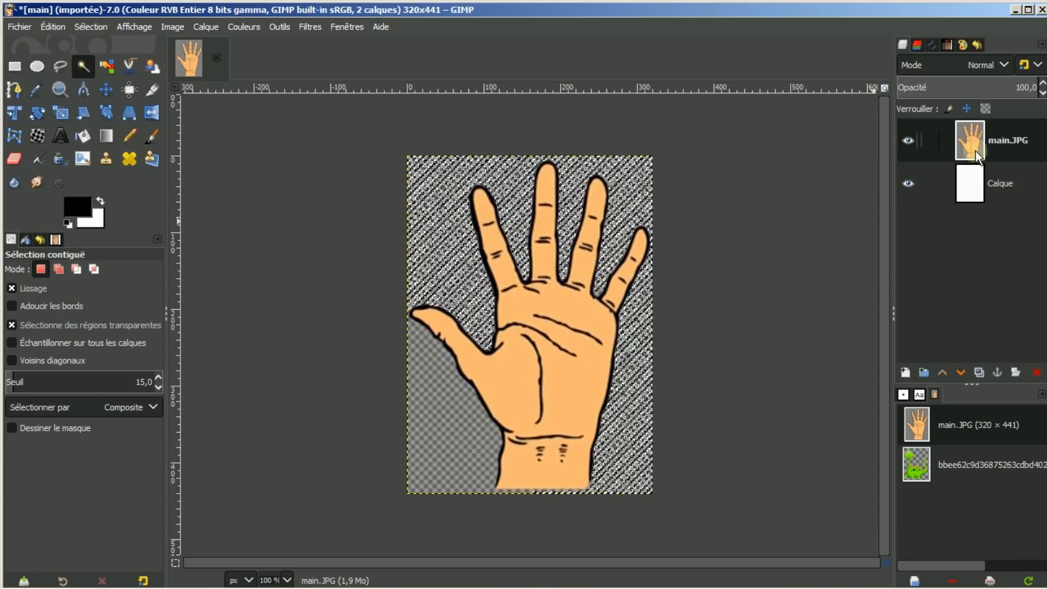
pyautogui.rightClick(960, 139)
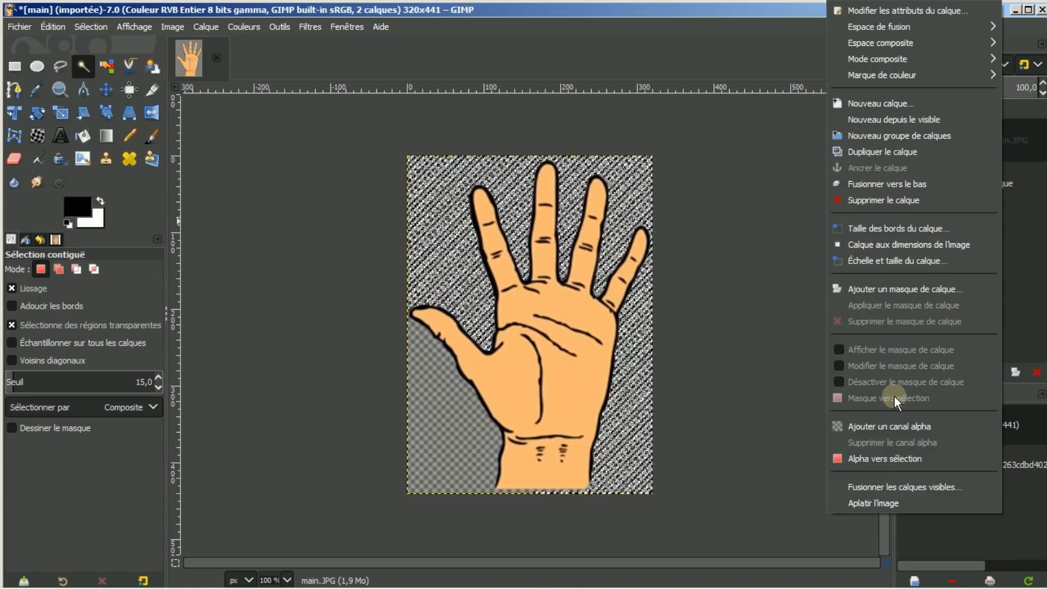
pyautogui.click(887, 432)
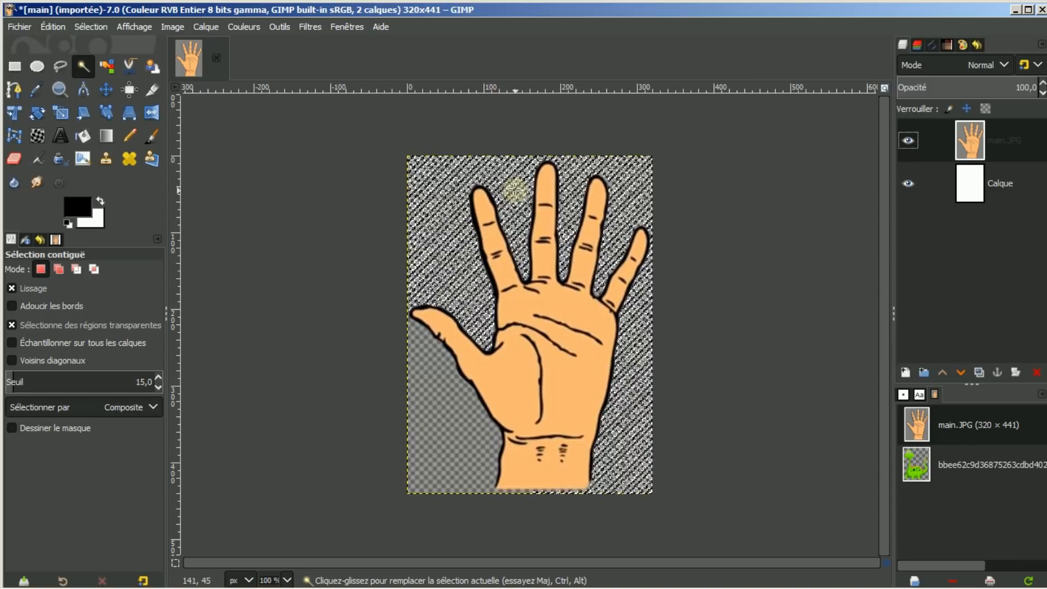
# Try to delete the selected checkered background around the hand, and undo the removal and the selection
pyautogui.click(91, 25)
pyautogui.click(101, 62)
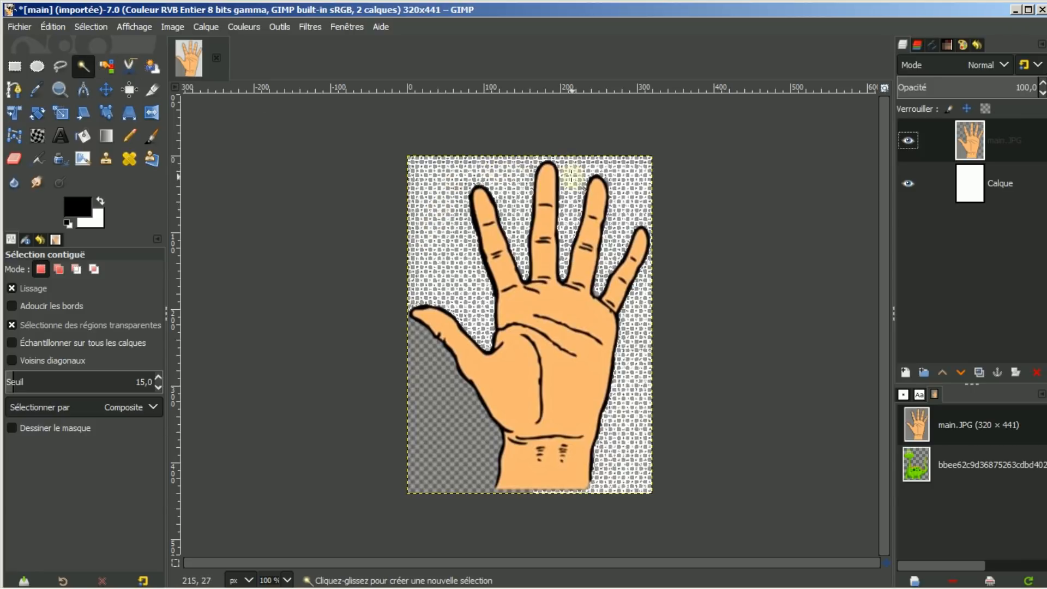
pyautogui.click(638, 251)
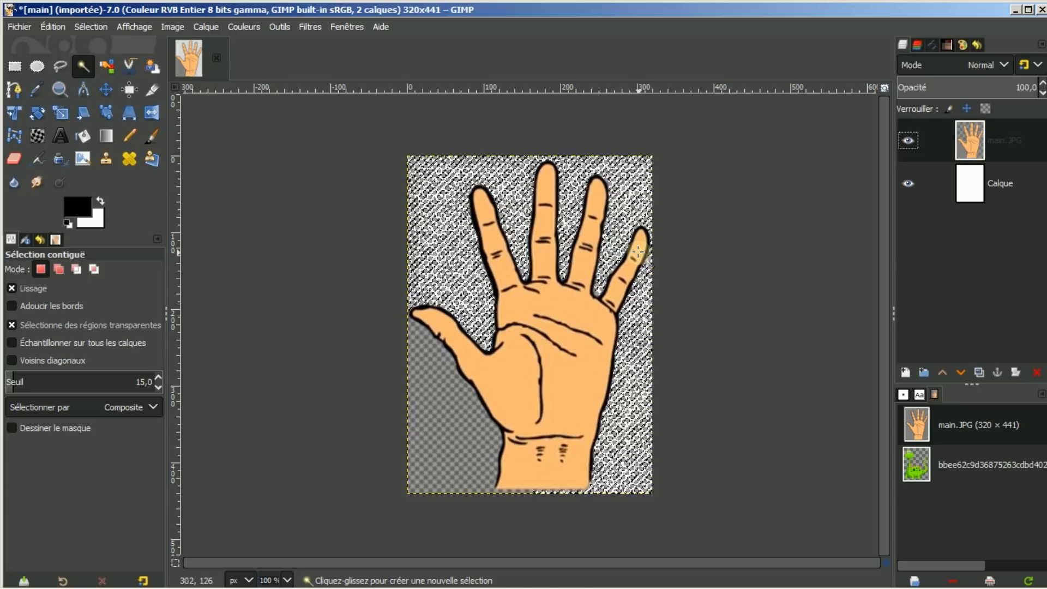
pyautogui.click(80, 25)
pyautogui.click(94, 46)
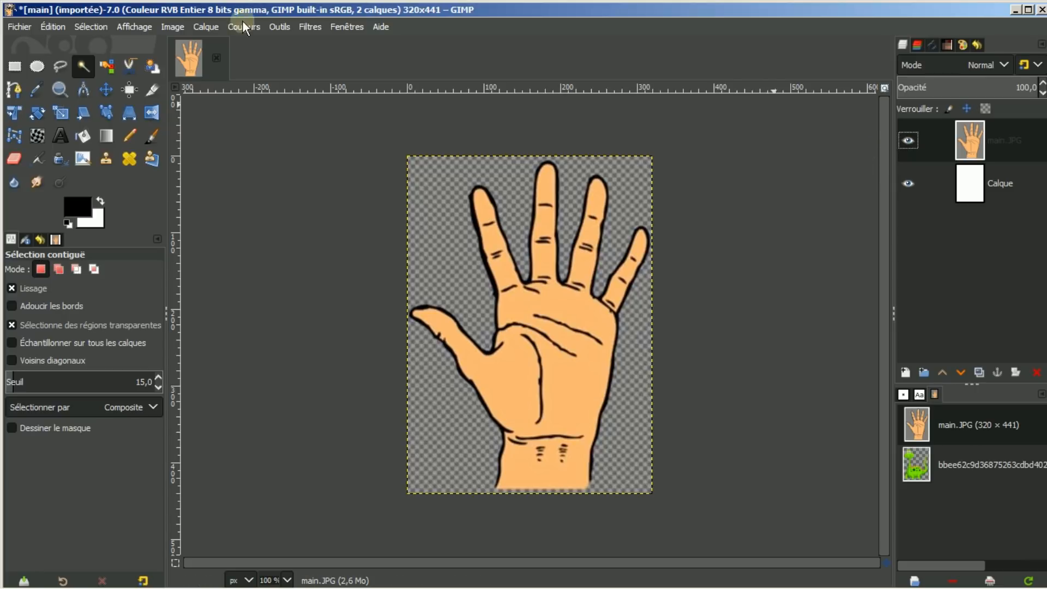
# Extract the hand with G'MIC's Extract foreground [interactive] filter, placing foreground points on the hand and background points around it
pyautogui.click(301, 26)
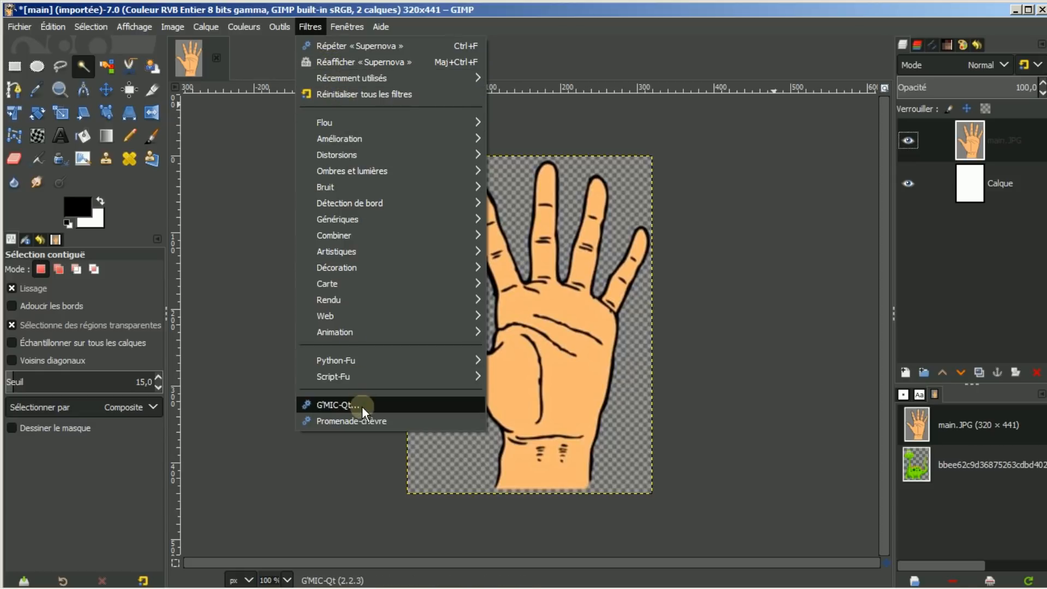
pyautogui.click(354, 404)
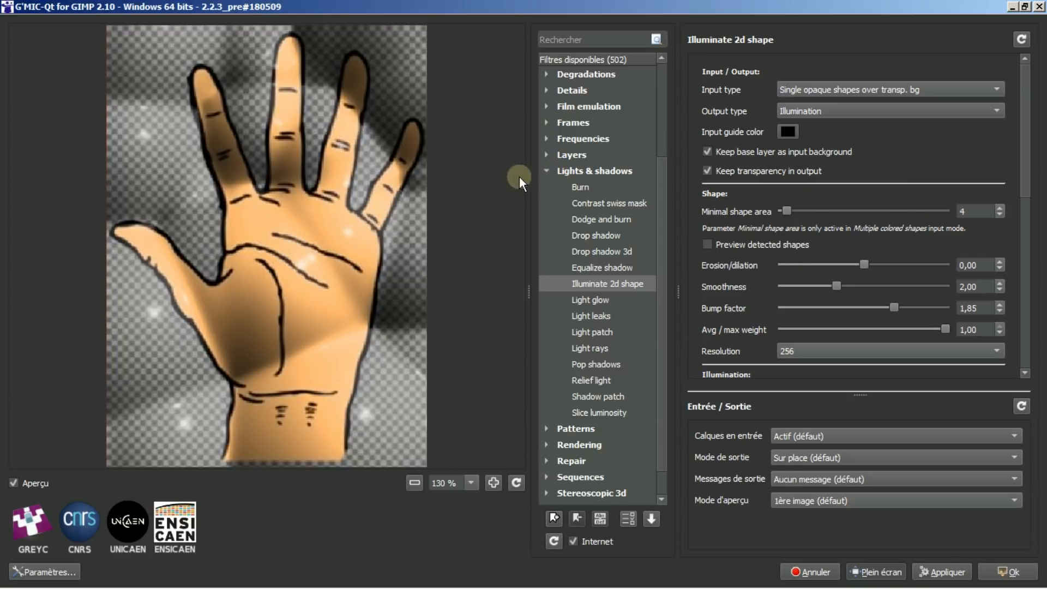
pyautogui.click(548, 171)
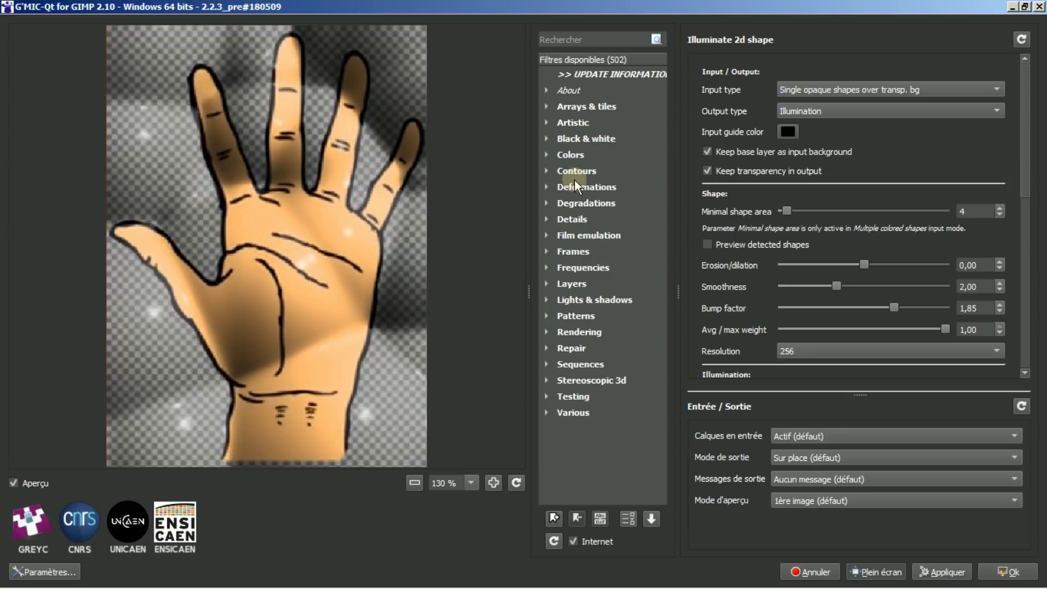
pyautogui.click(547, 171)
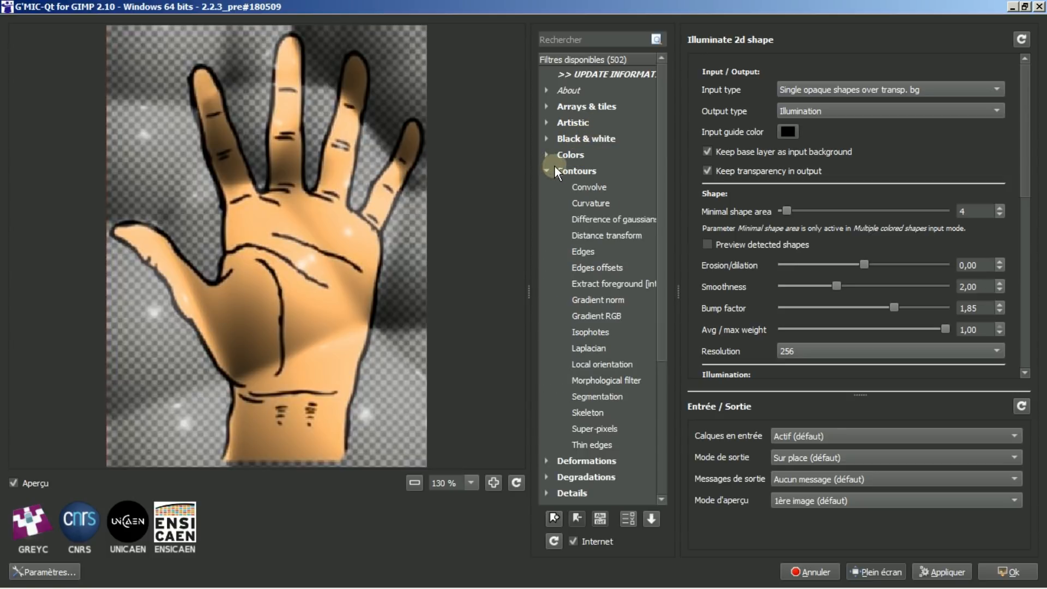
pyautogui.click(584, 286)
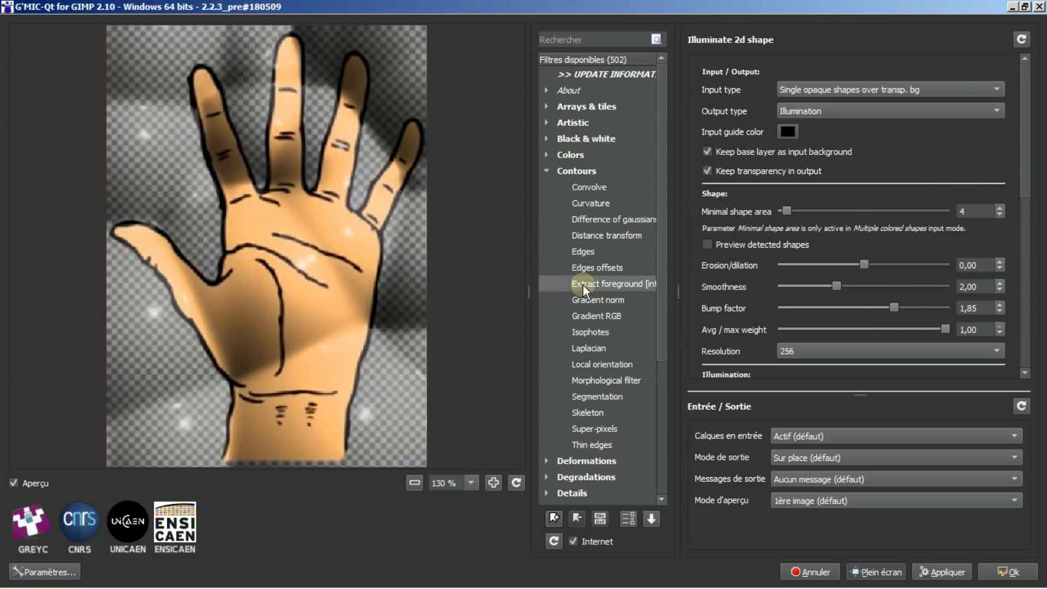
pyautogui.click(1005, 574)
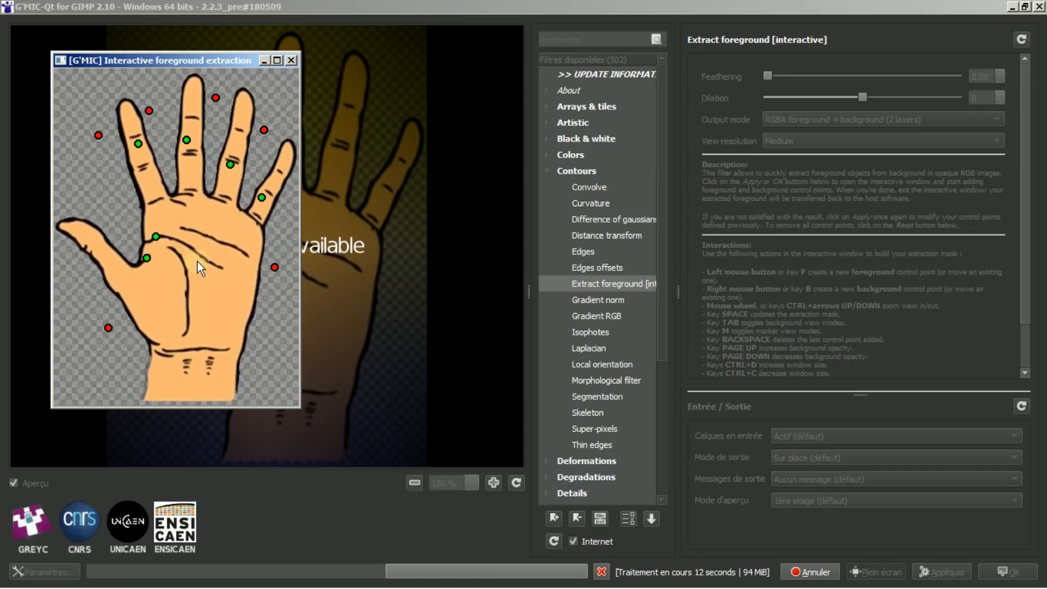
pyautogui.press('Escape')
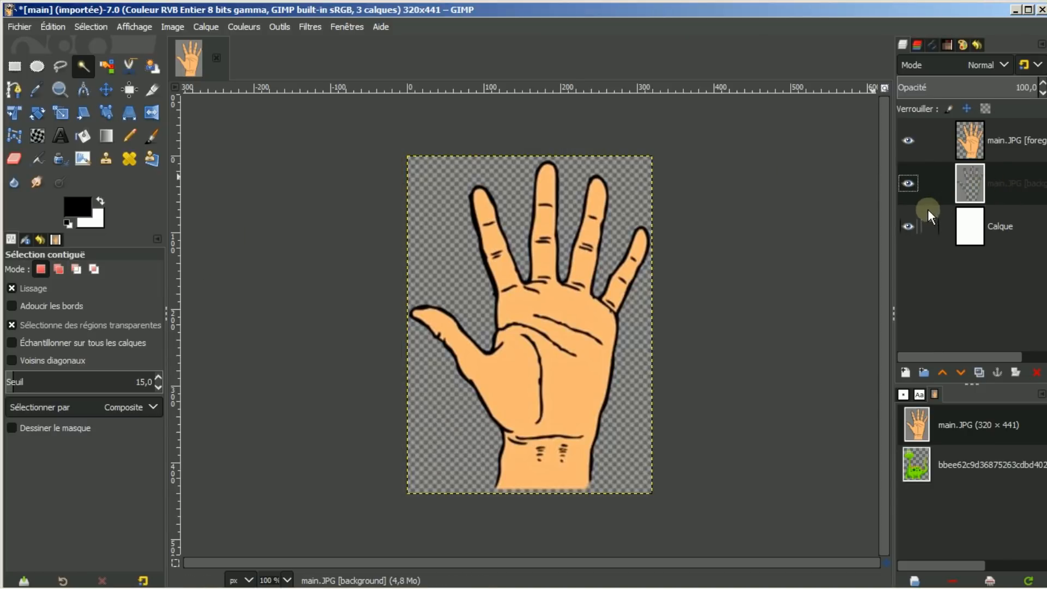
# Compare the cut-out hand with the extracted background layer hidden and shown, and delete that background layer
pyautogui.click(908, 183)
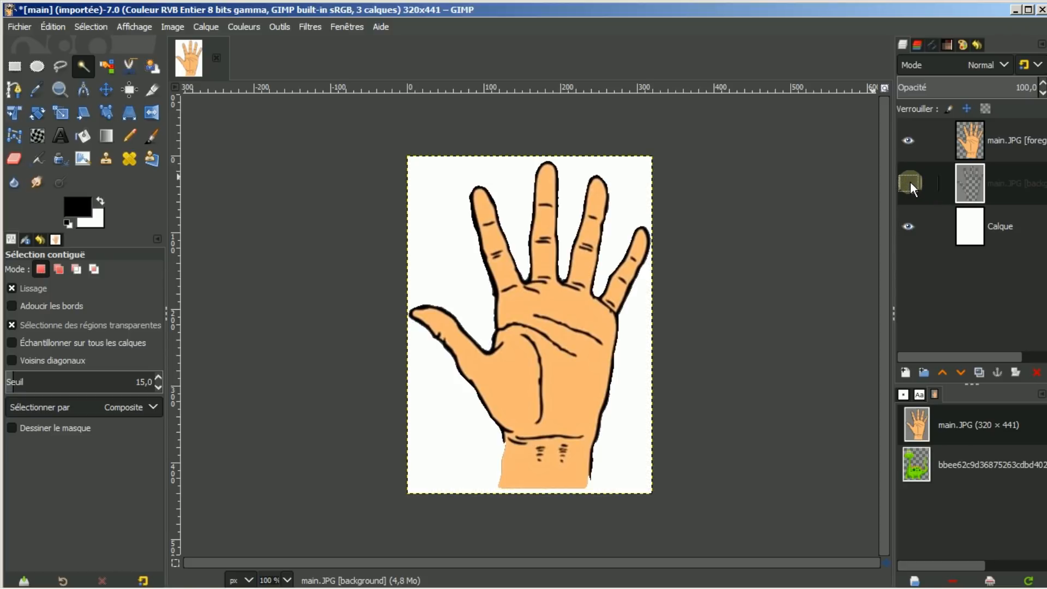
pyautogui.click(911, 183)
pyautogui.click(910, 183)
pyautogui.click(911, 182)
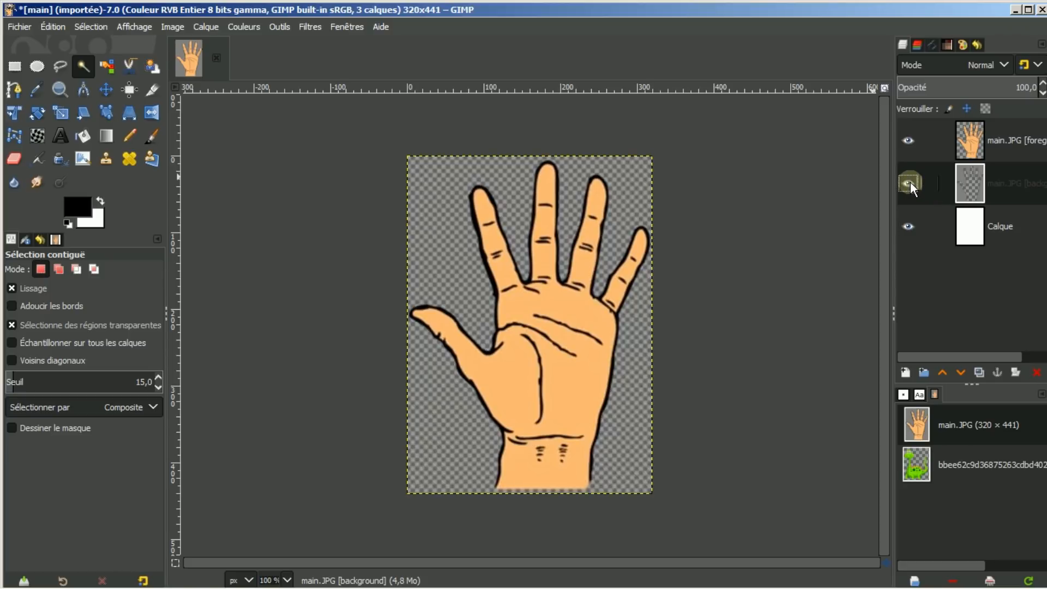
pyautogui.click(910, 182)
pyautogui.click(910, 182)
pyautogui.click(911, 182)
pyautogui.click(911, 182)
pyautogui.click(1036, 373)
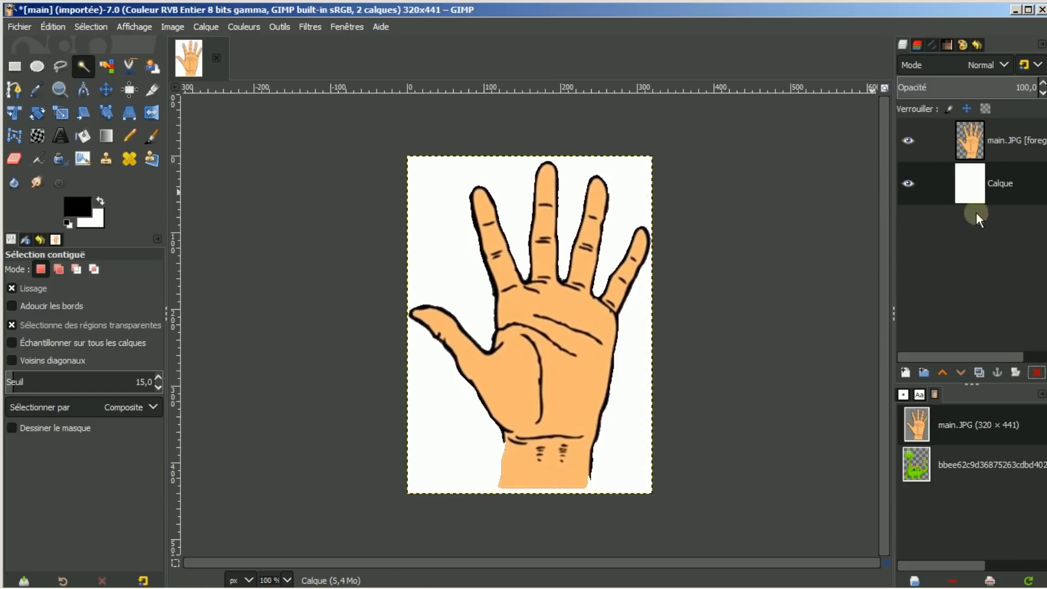
# Check the cut-out hand with the white layer hidden and shown, and delete the white layer
pyautogui.click(909, 183)
pyautogui.click(907, 180)
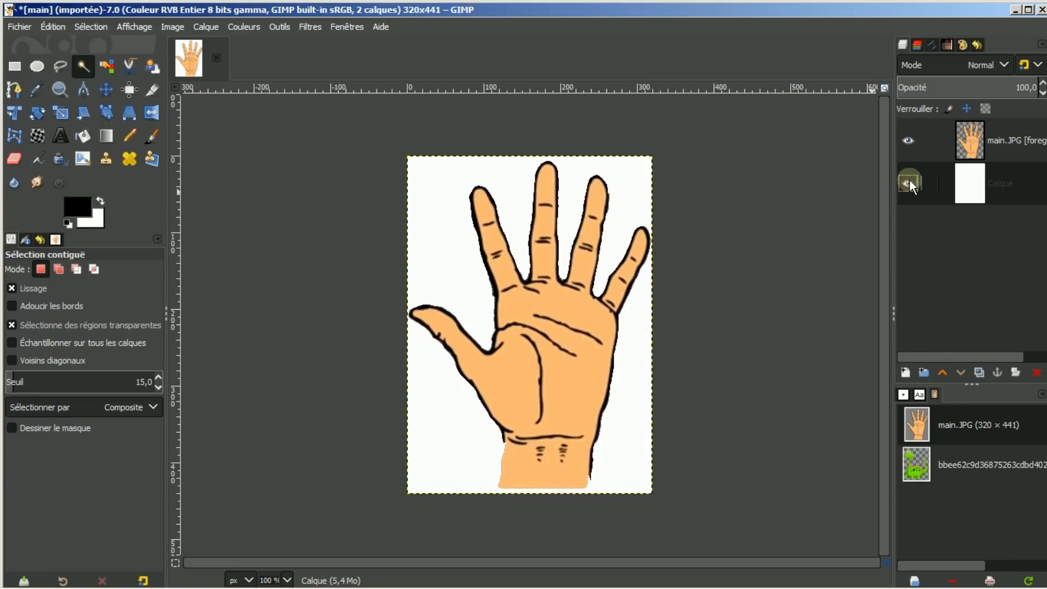
pyautogui.click(909, 179)
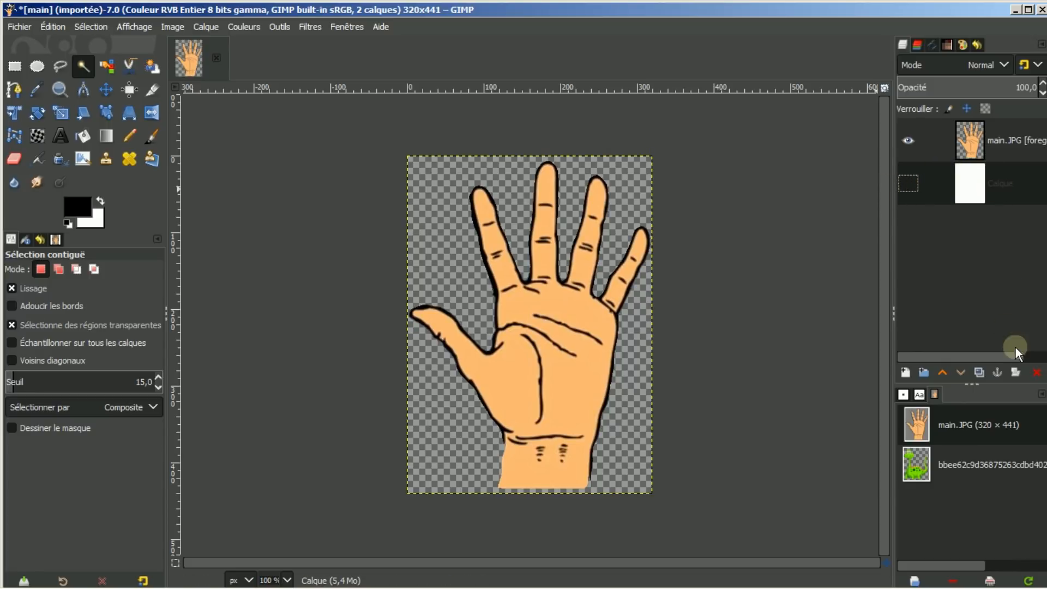
pyautogui.click(1036, 372)
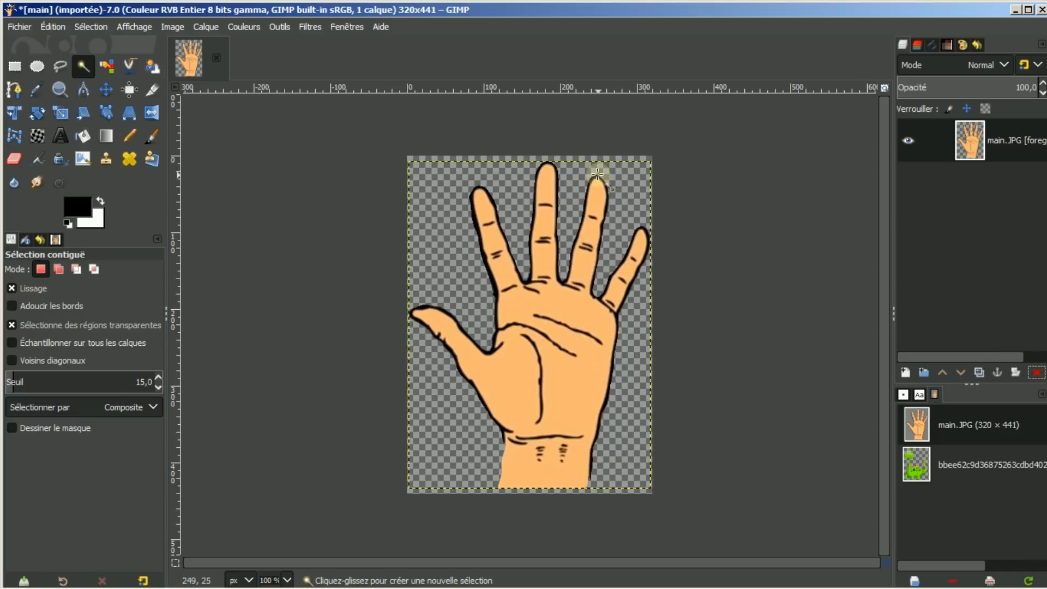
# Expand the extracted hand layer to the image size and duplicate it
pyautogui.rightClick(1006, 136)
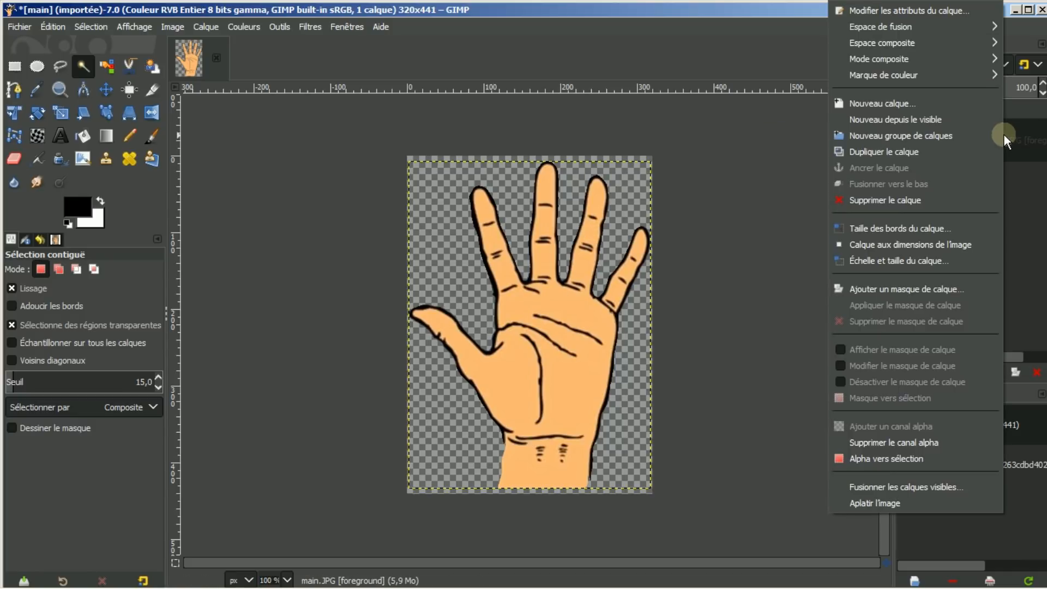
pyautogui.click(886, 244)
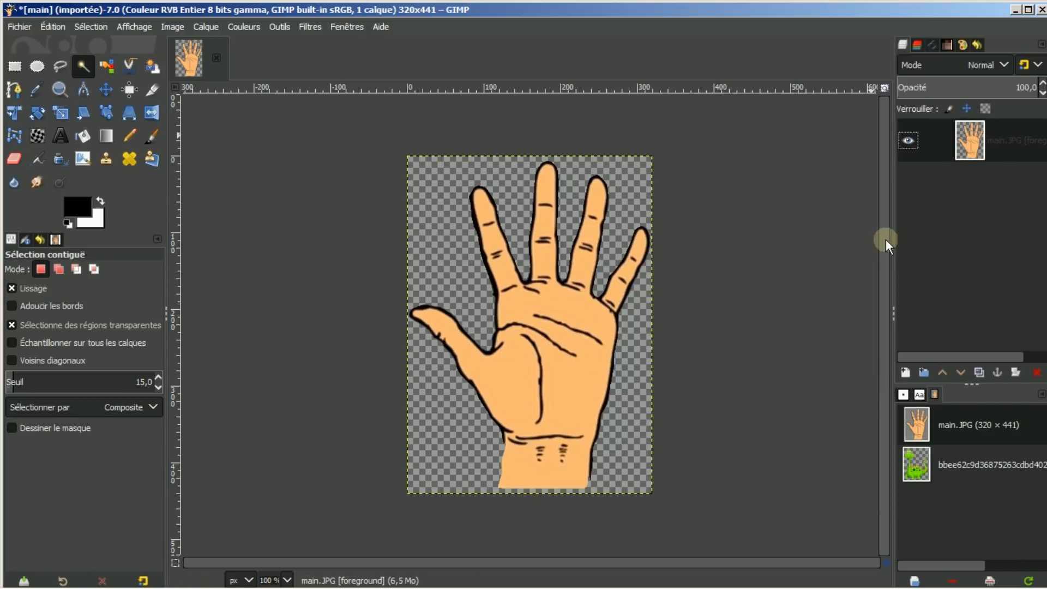
pyautogui.click(977, 373)
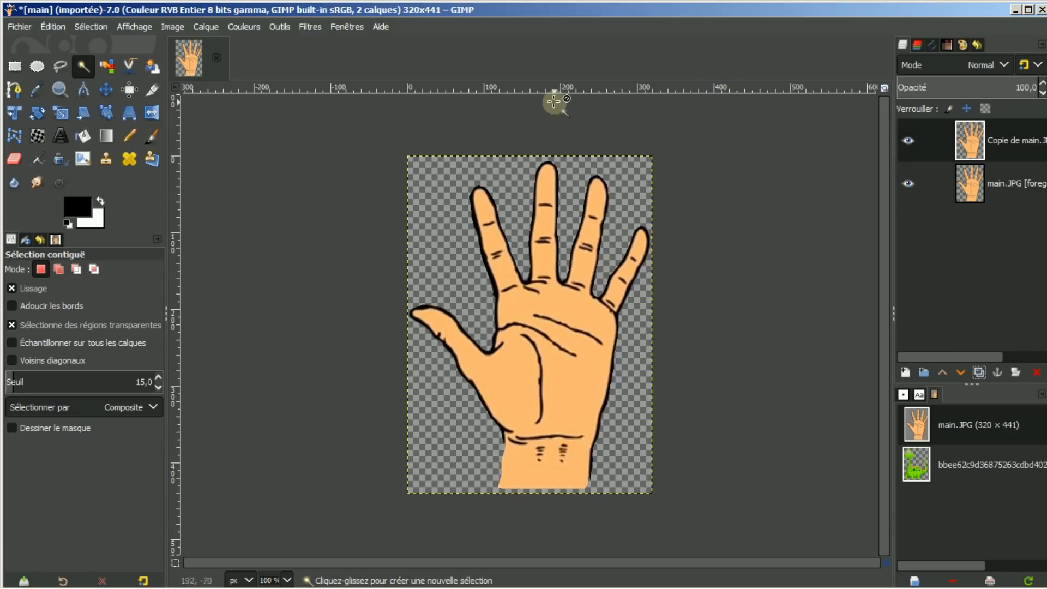
# Preview G'MIC's Illuminate 2d shape filter from Lights & shadows on the duplicated hand layer, and cancel without applying it
pyautogui.click(307, 26)
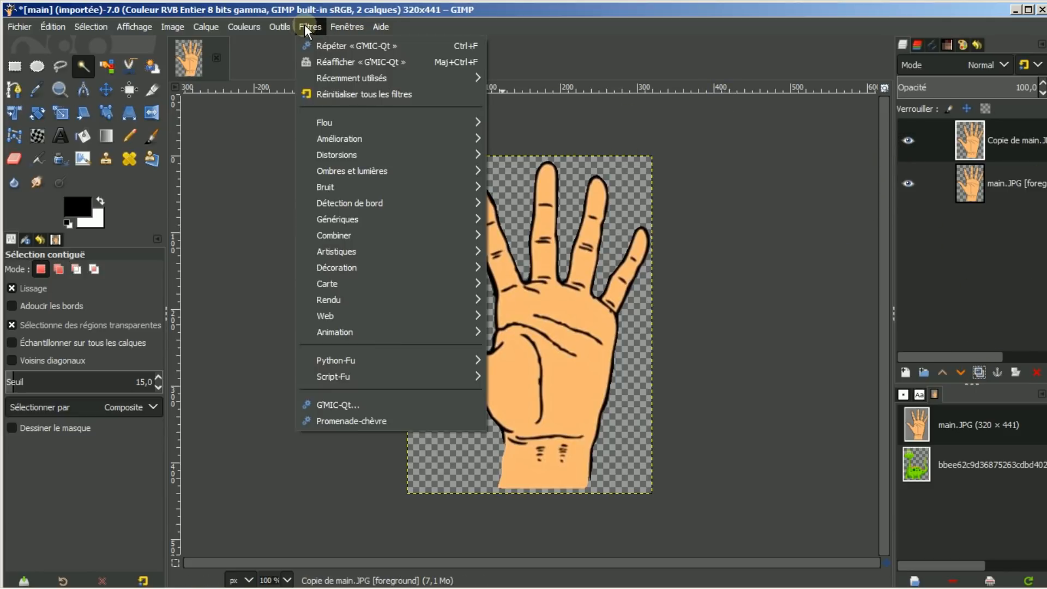
pyautogui.click(332, 62)
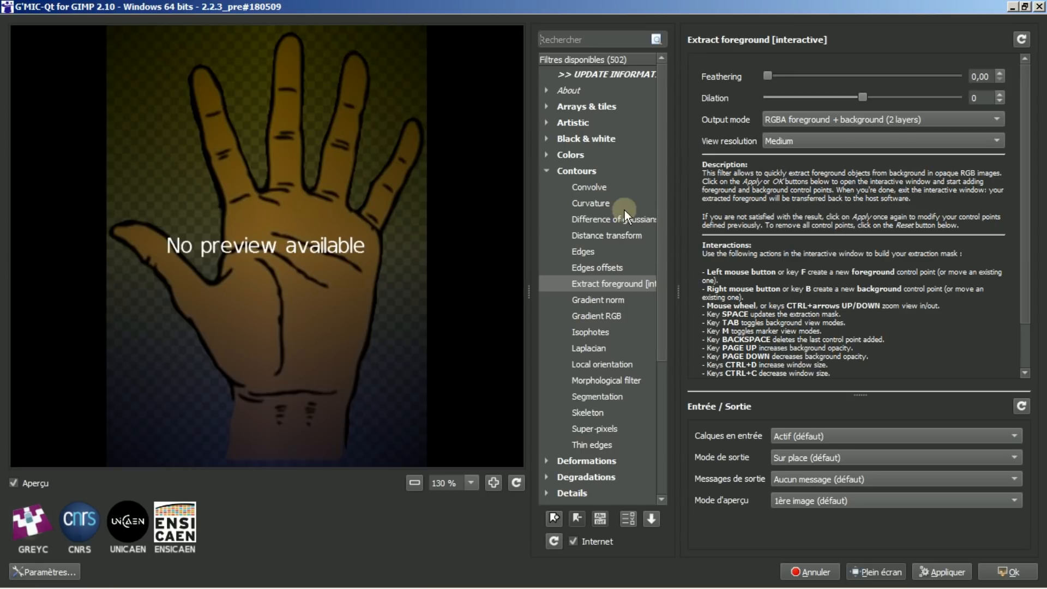
pyautogui.click(547, 171)
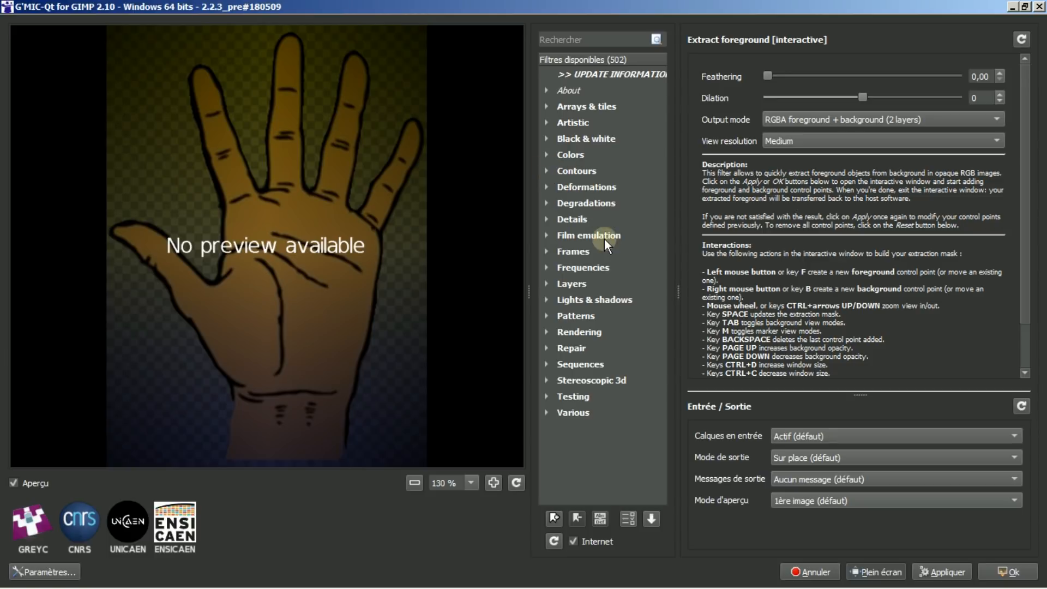
pyautogui.click(546, 299)
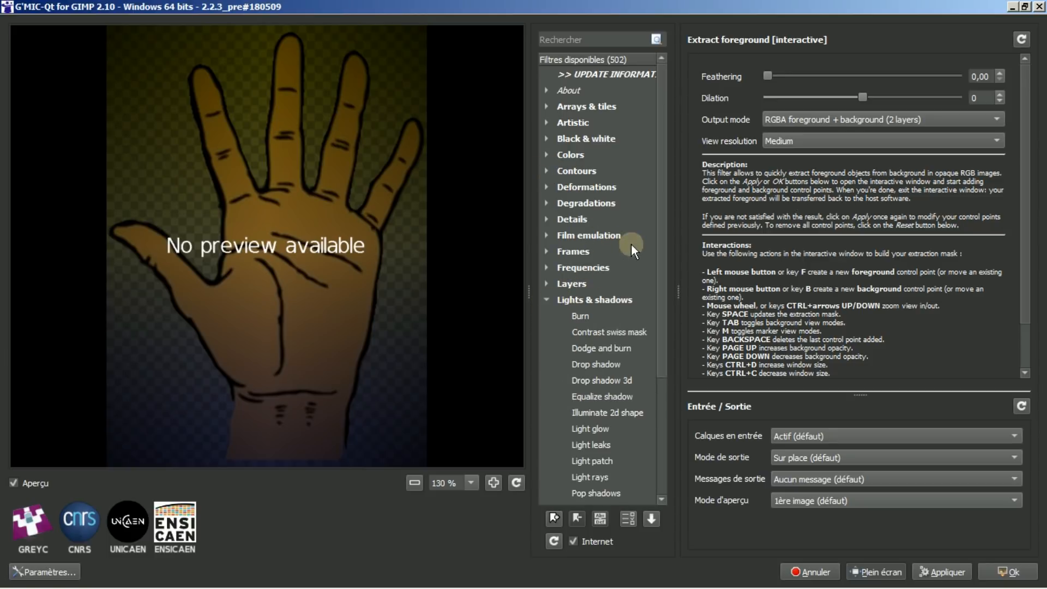
pyautogui.click(608, 413)
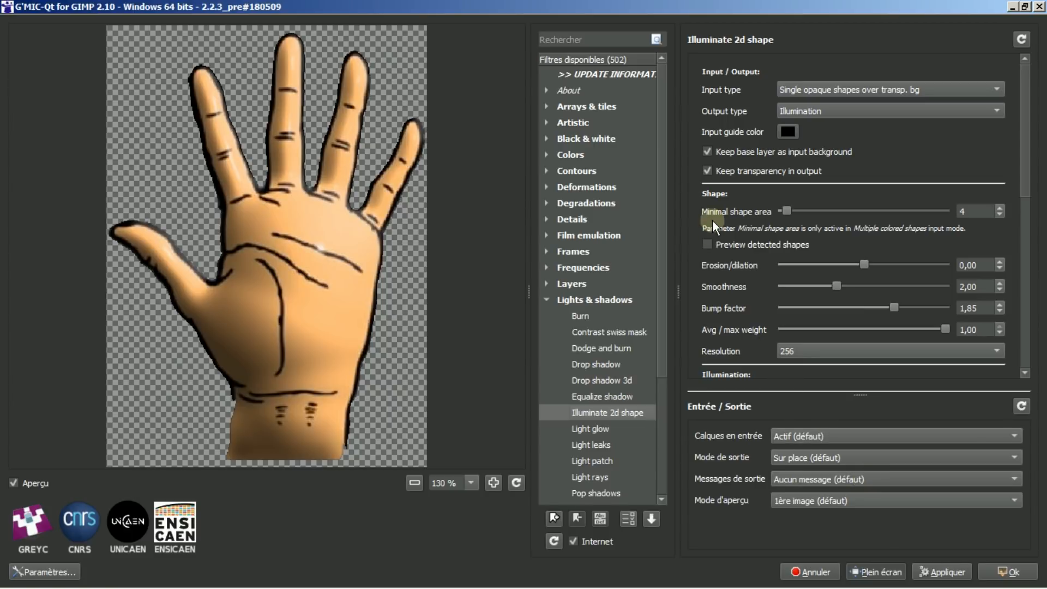
pyautogui.click(816, 570)
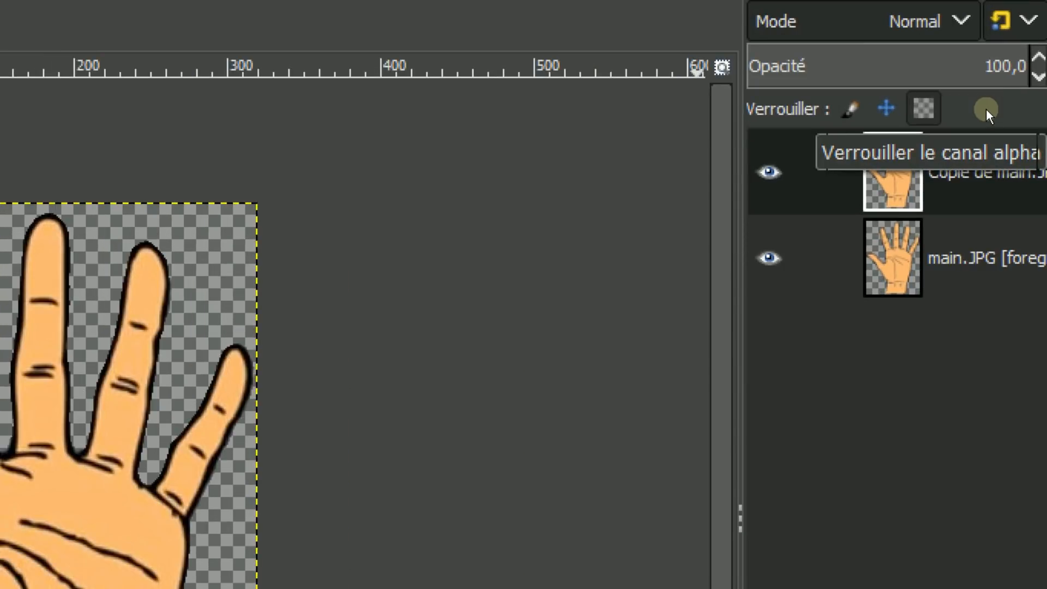
# Lock the alpha channel of the duplicated hand layer and ready the Pencil tool with pure red (ff0000) as foreground colour
pyautogui.click(986, 109)
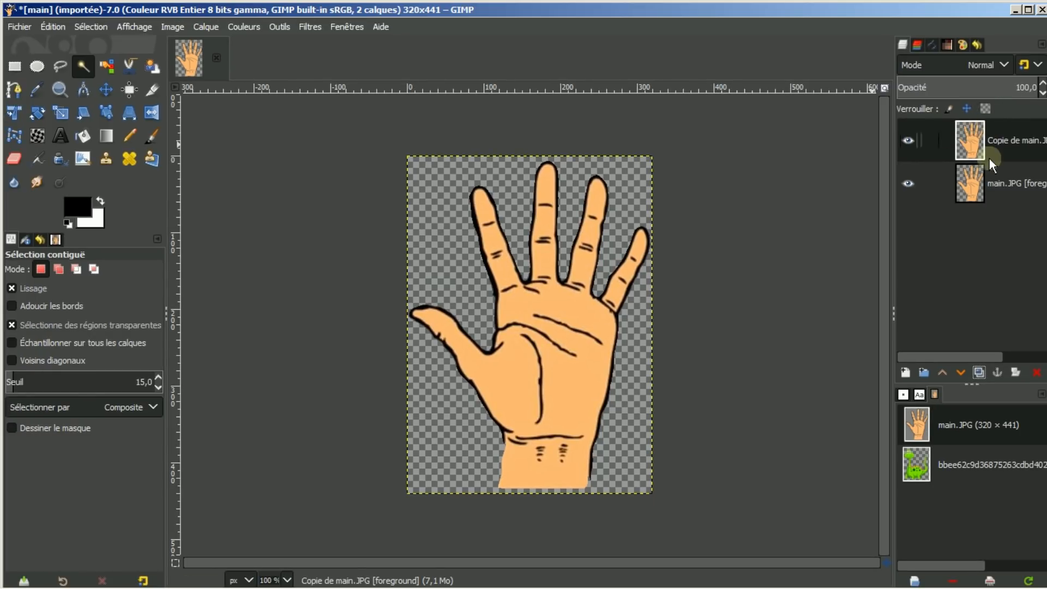
pyautogui.click(984, 111)
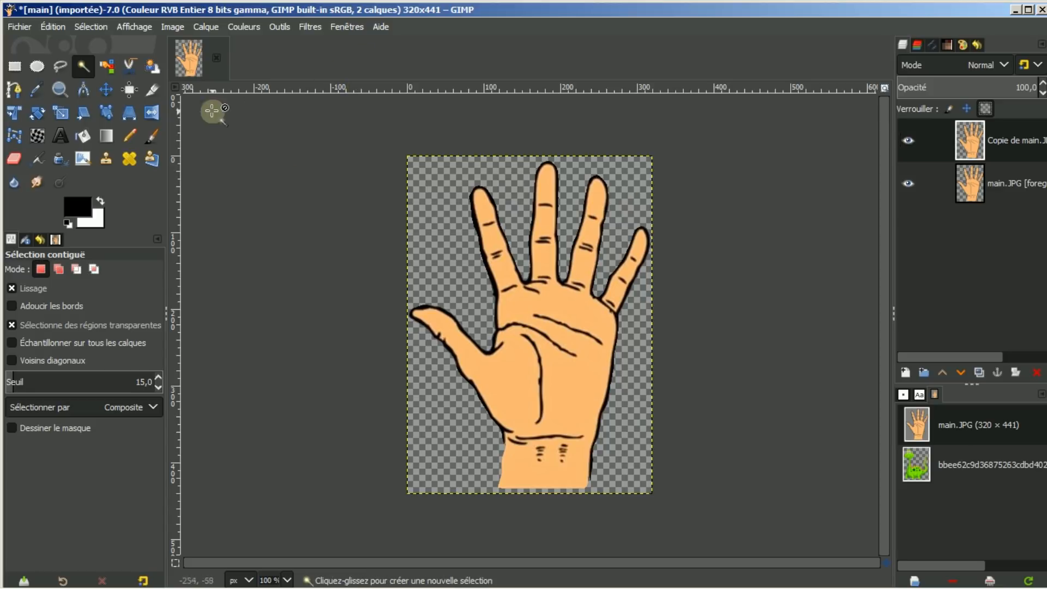
pyautogui.click(128, 135)
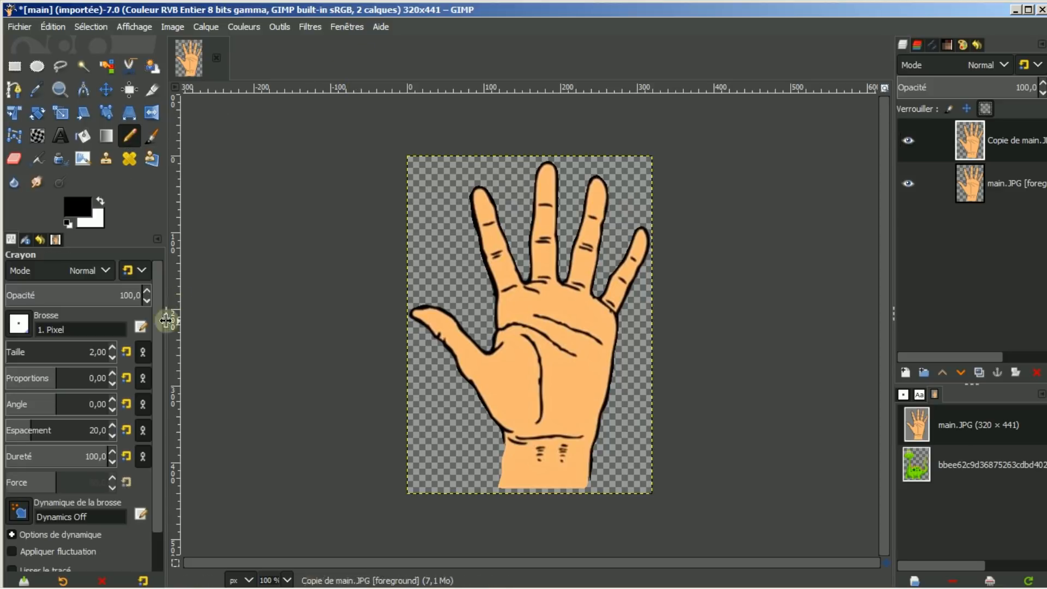
pyautogui.click(16, 324)
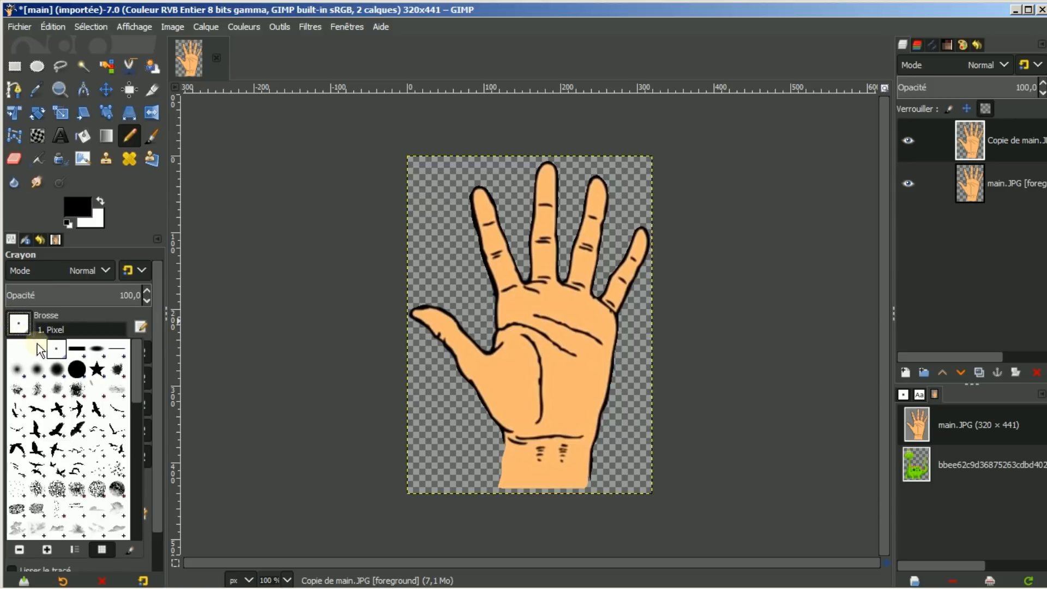
pyautogui.click(19, 323)
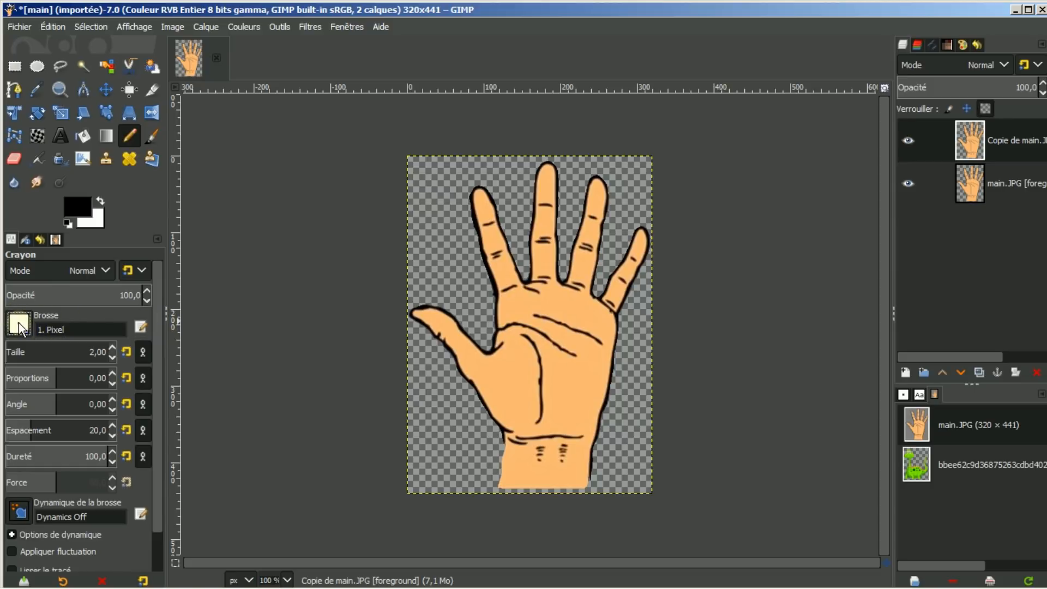
pyautogui.click(78, 208)
pyautogui.click(247, 279)
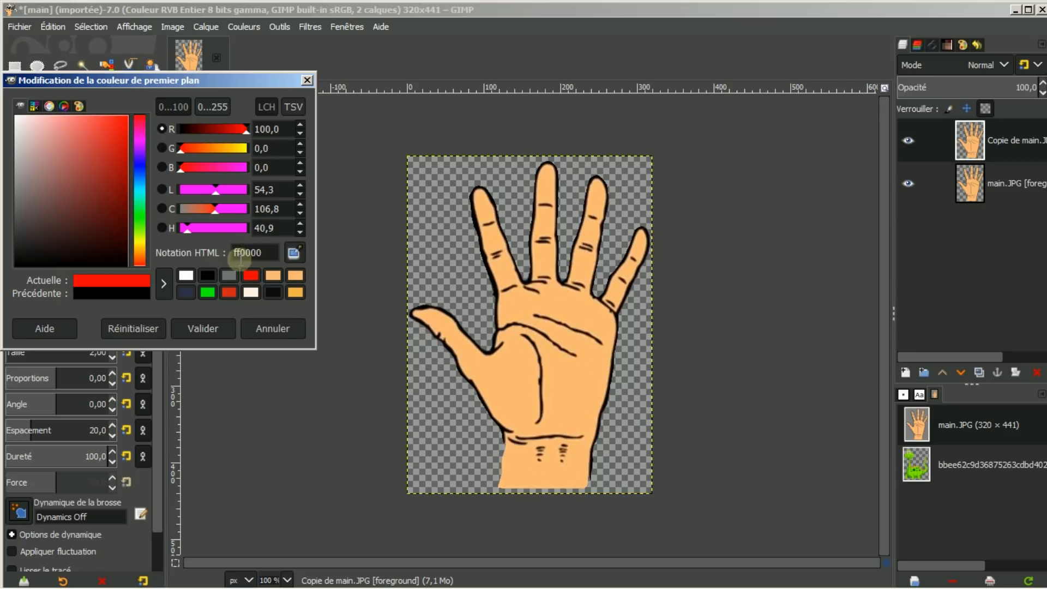
pyautogui.click(203, 326)
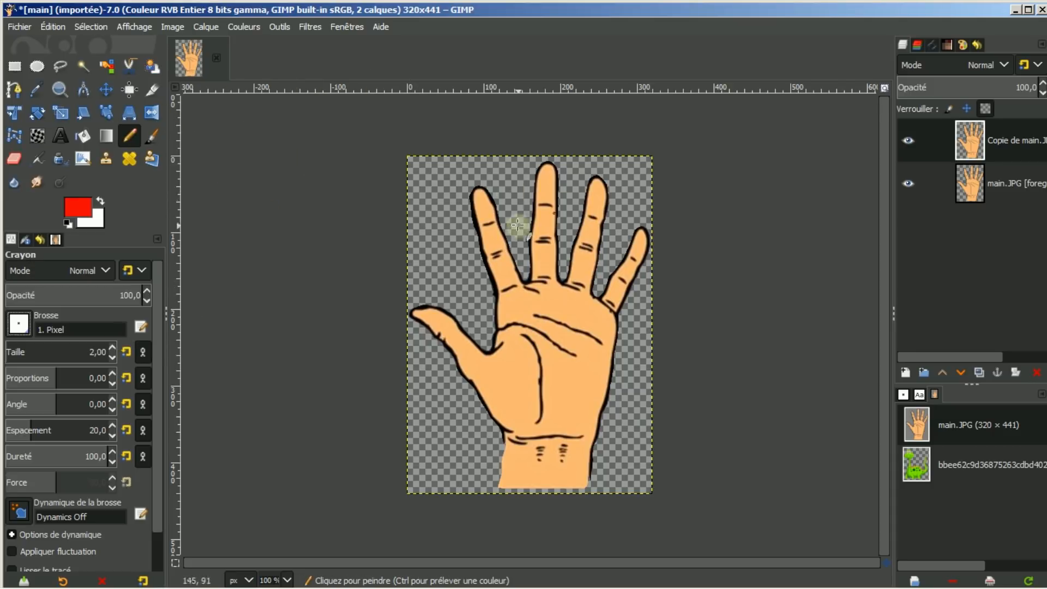
# Draw red guide lines across the upper joints of the four fingers, along the two palm creases around the thumb, and across the wrist
pyautogui.moveTo(478, 231)
pyautogui.mouseDown()
pyautogui.moveTo(527, 200)
pyautogui.moveTo(524, 211)
pyautogui.moveTo(604, 222)
pyautogui.mouseUp()
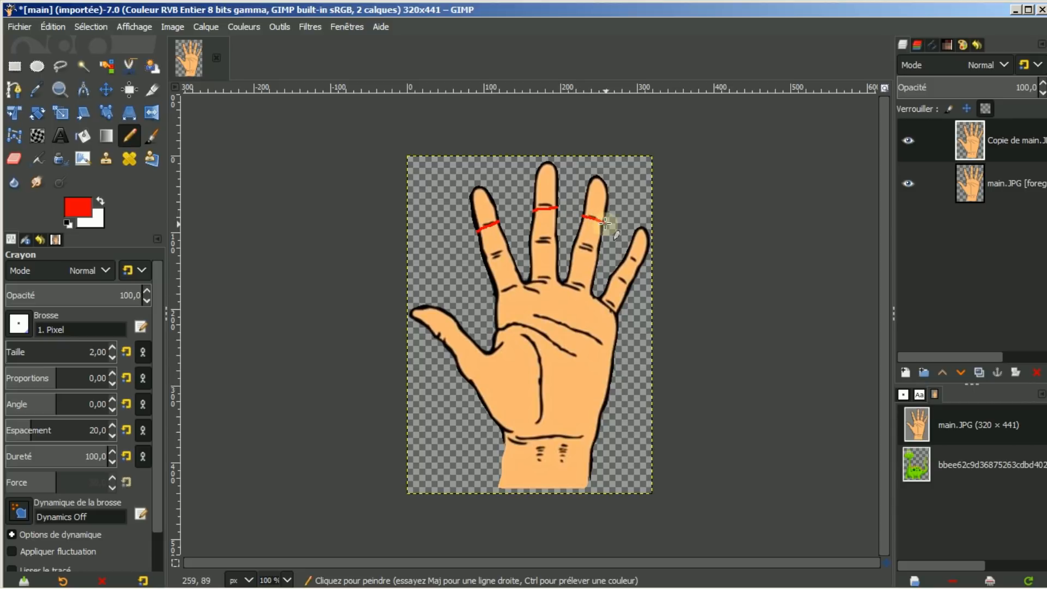
pyautogui.moveTo(626, 256); pyautogui.dragTo(642, 265)
pyautogui.moveTo(493, 330)
pyautogui.mouseDown()
pyautogui.moveTo(529, 328)
pyautogui.moveTo(576, 356)
pyautogui.mouseUp()
pyautogui.moveTo(512, 327)
pyautogui.mouseDown()
pyautogui.moveTo(536, 399)
pyautogui.moveTo(520, 436)
pyautogui.moveTo(582, 436)
pyautogui.mouseUp()
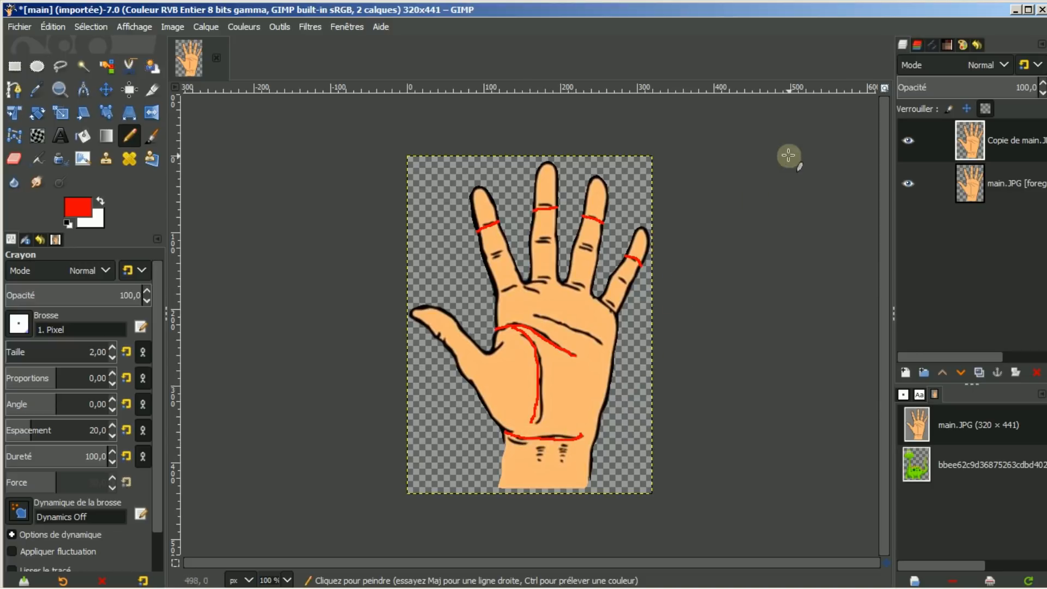
# Reopen Illuminate 2d shape on the marked hand layer and set the input guide color to red (#ff0000)
pyautogui.click(304, 26)
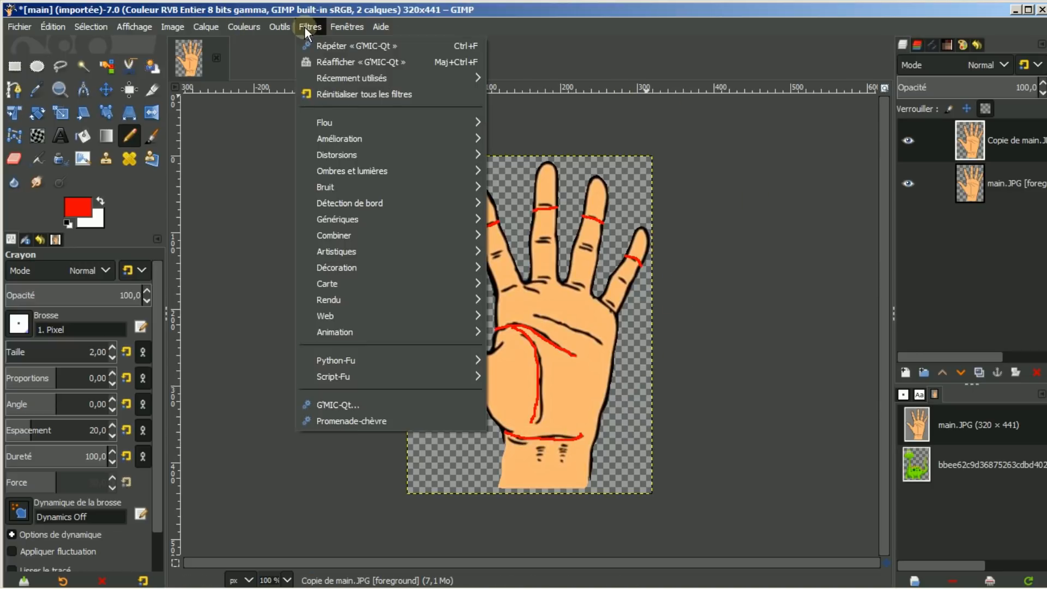
pyautogui.click(323, 61)
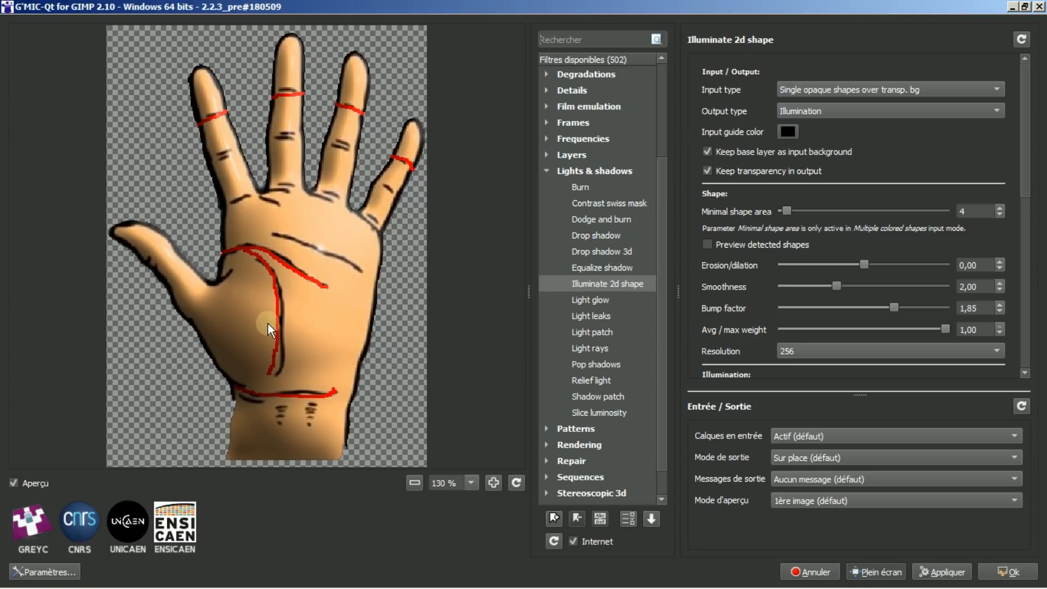
pyautogui.click(788, 132)
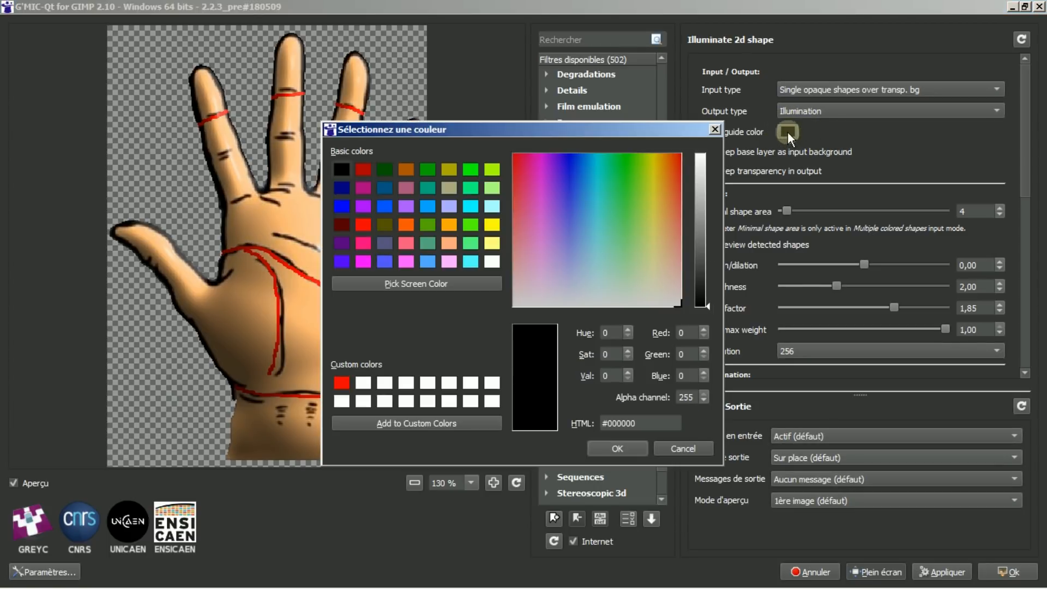
pyautogui.click(341, 383)
pyautogui.click(622, 425)
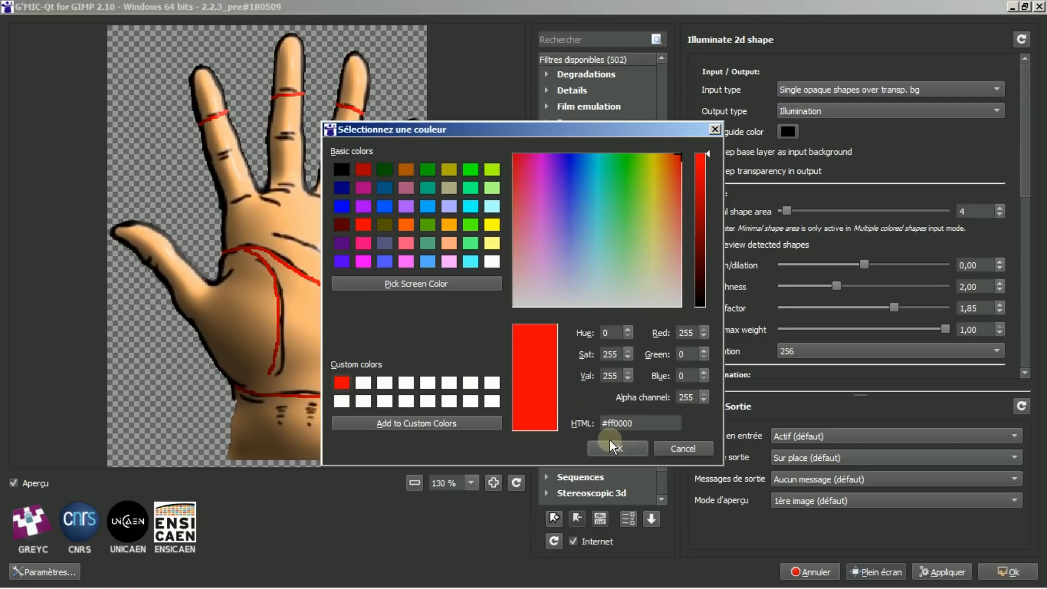
pyautogui.click(624, 428)
pyautogui.click(615, 448)
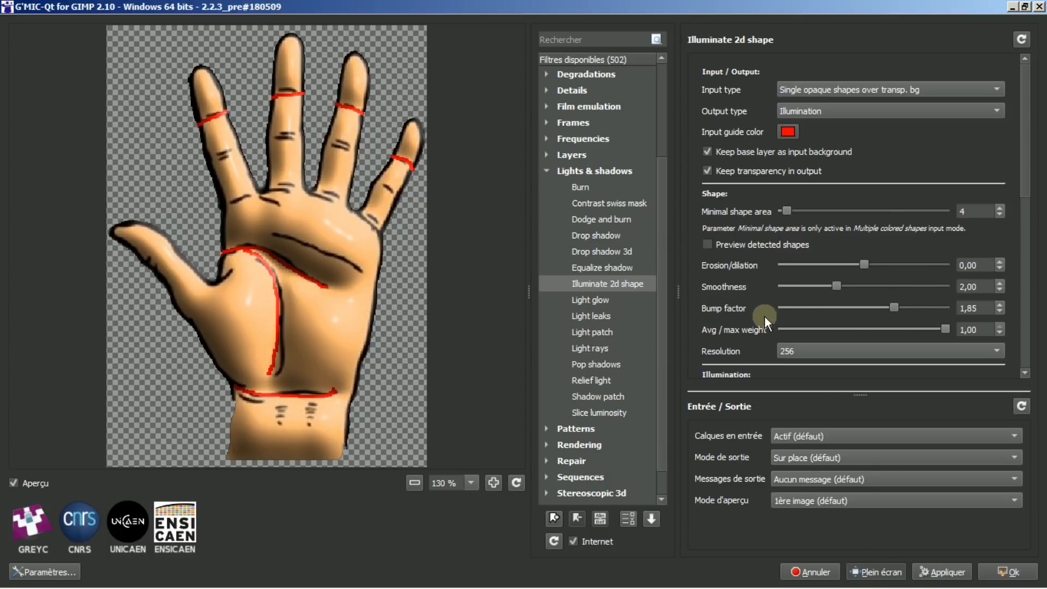
# Apply the relief with a bump factor of 0,92 and compare the hand with the illuminated layer hidden and shown
pyautogui.moveTo(895, 306); pyautogui.dragTo(878, 306)
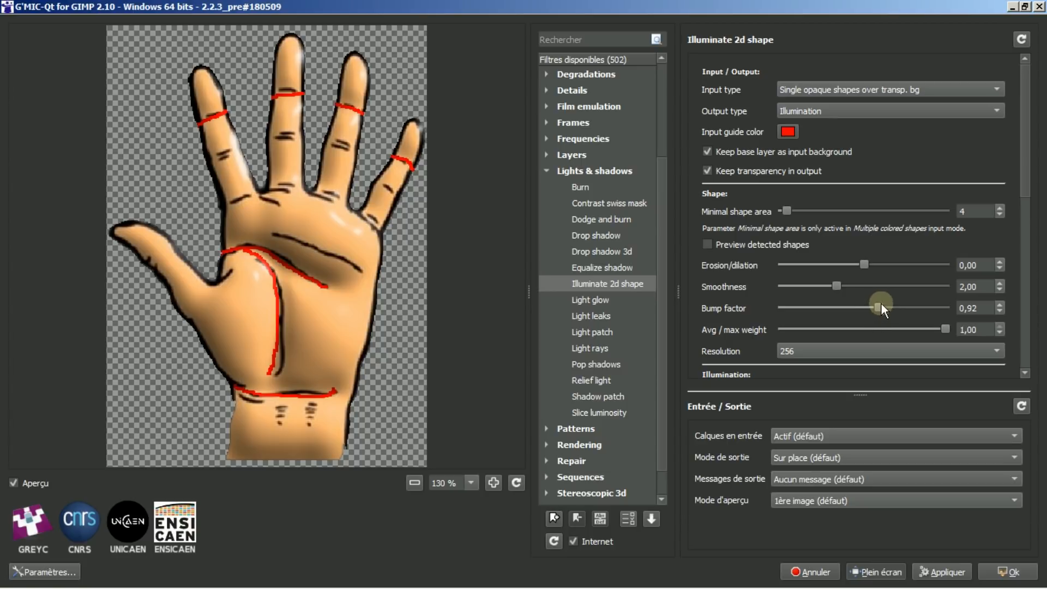
pyautogui.click(1005, 571)
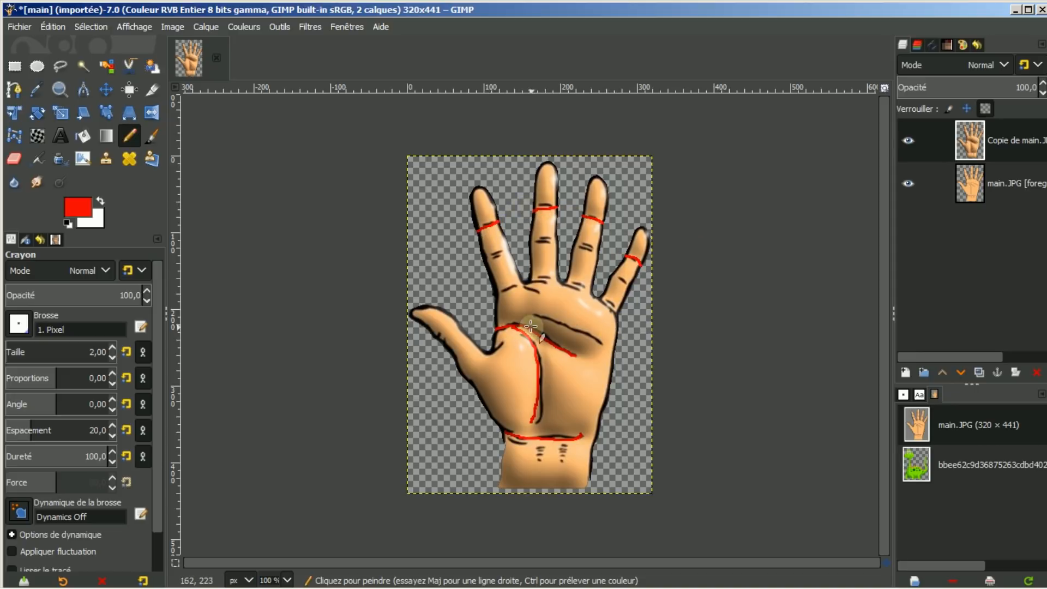
pyautogui.click(909, 140)
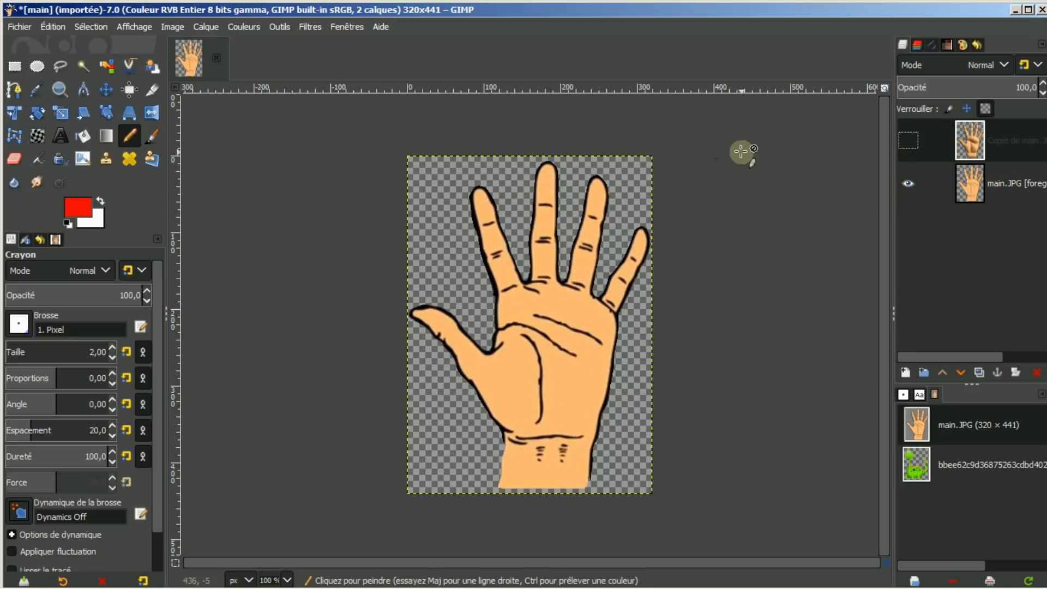
pyautogui.click(908, 140)
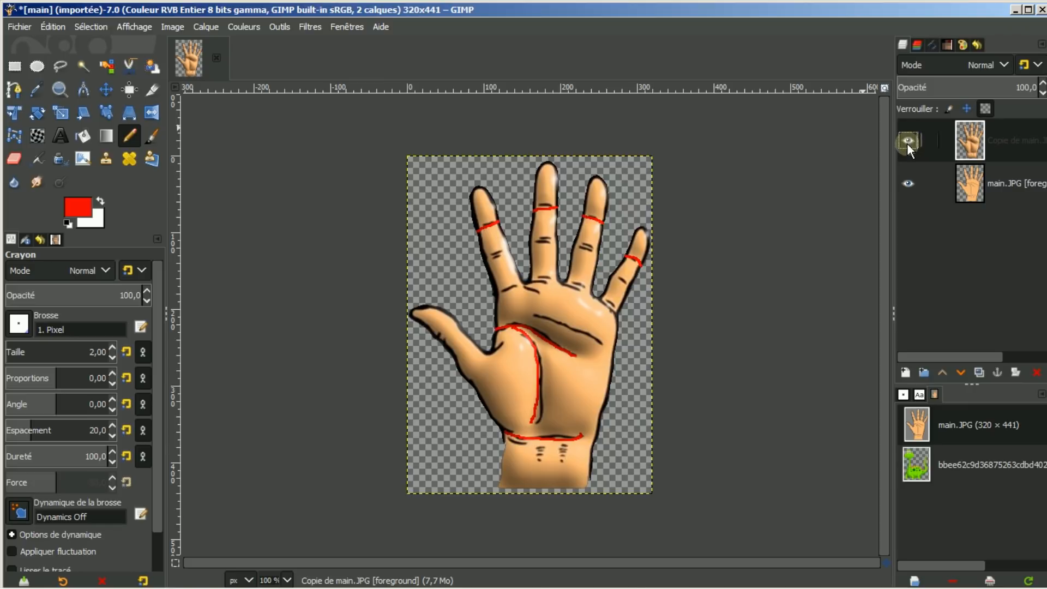
# Reopen Illuminate 2d shape on the illuminated hand layer and set the output mode to Nouveau(x) calque(s)
pyautogui.click(305, 30)
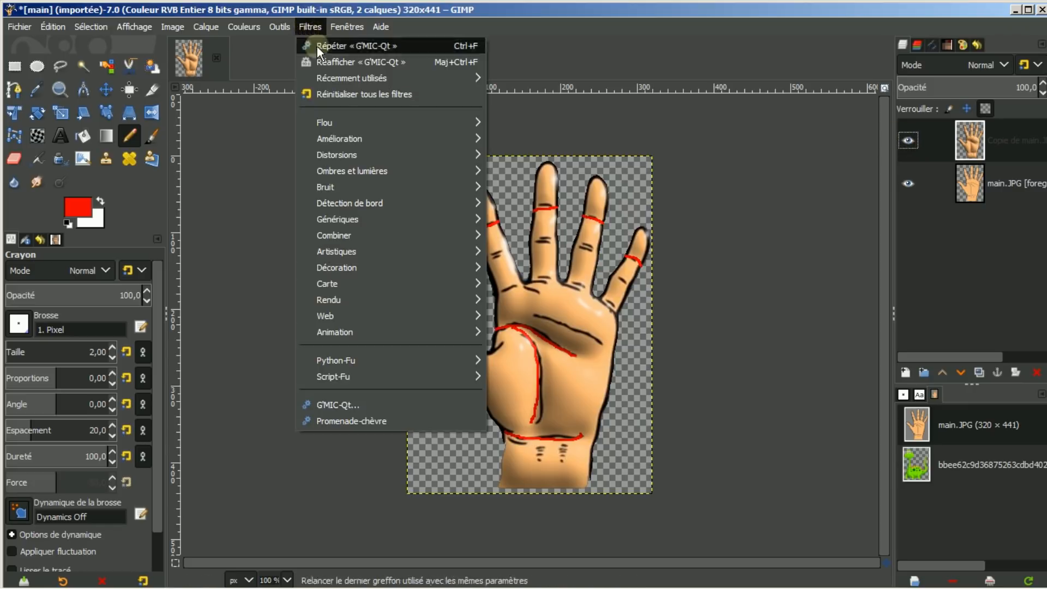
pyautogui.click(338, 64)
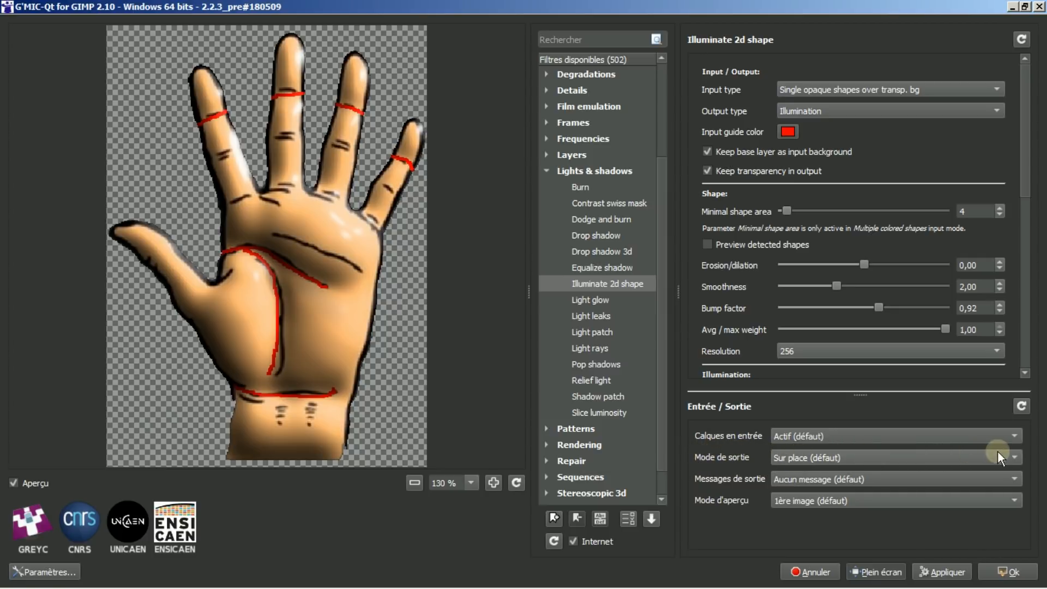
pyautogui.click(1014, 458)
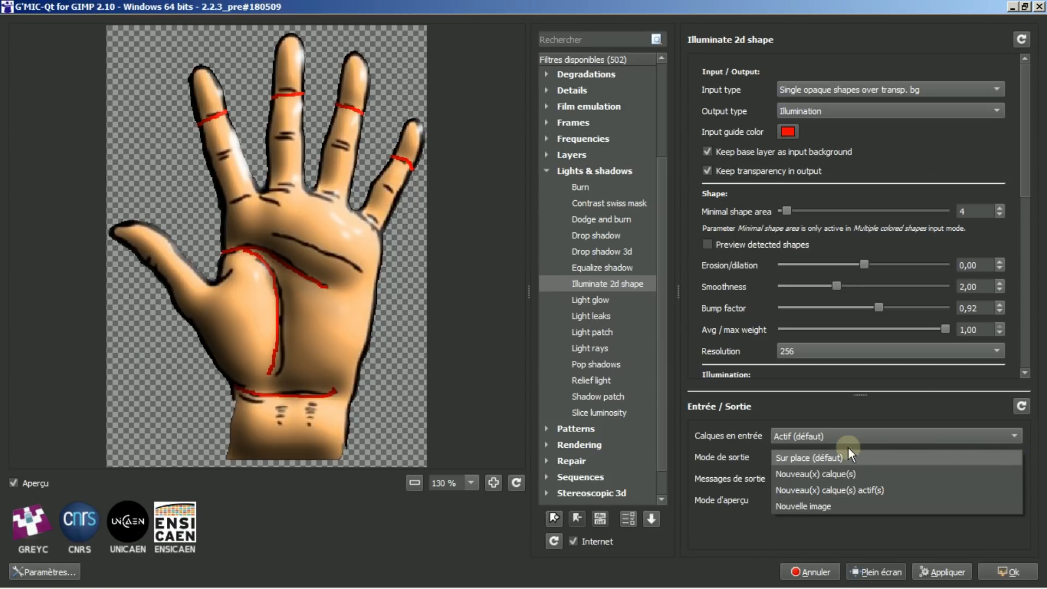
pyautogui.click(807, 474)
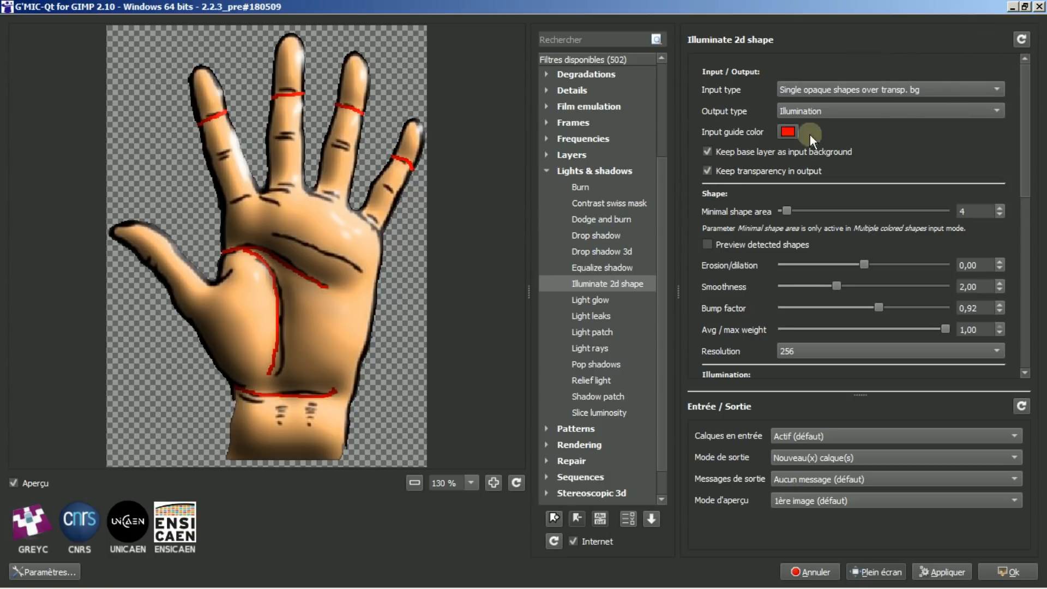
# Try the Bump map input type in the preview and return to Single opaque shapes over transp. bg
pyautogui.click(996, 87)
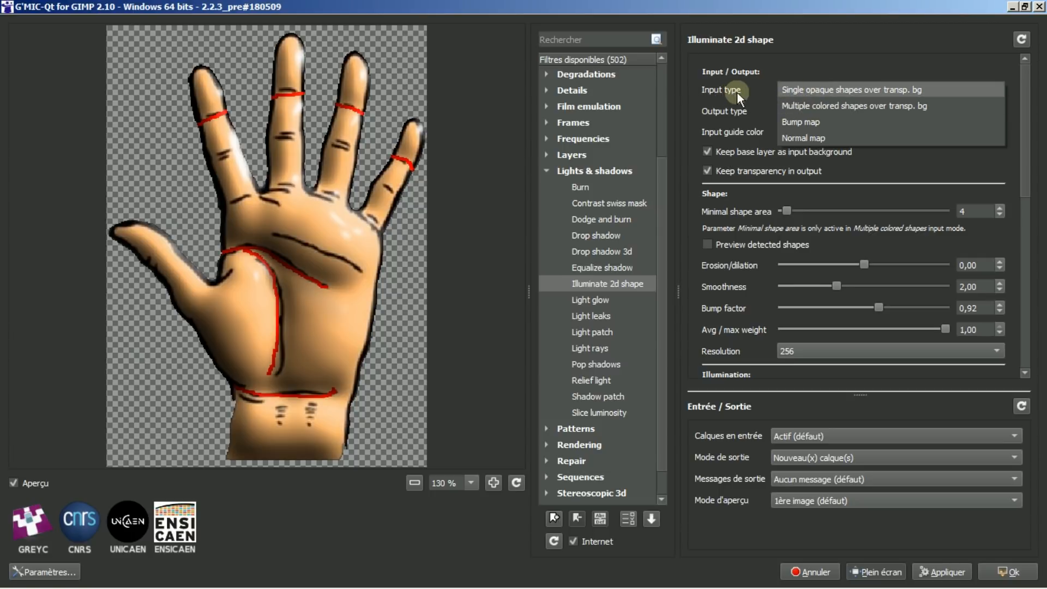
pyautogui.click(807, 123)
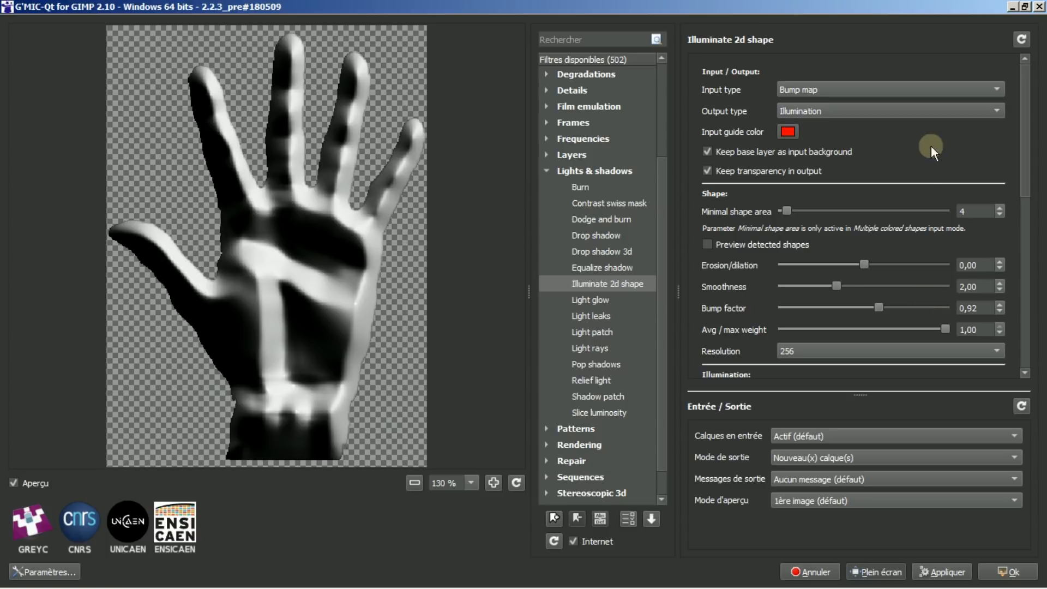
pyautogui.click(998, 89)
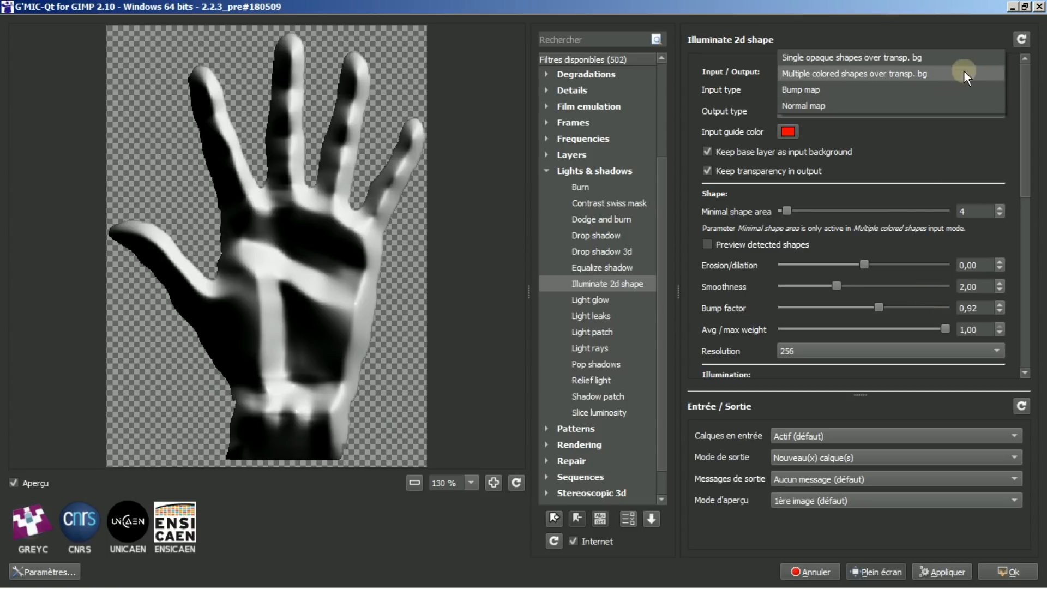
pyautogui.click(901, 58)
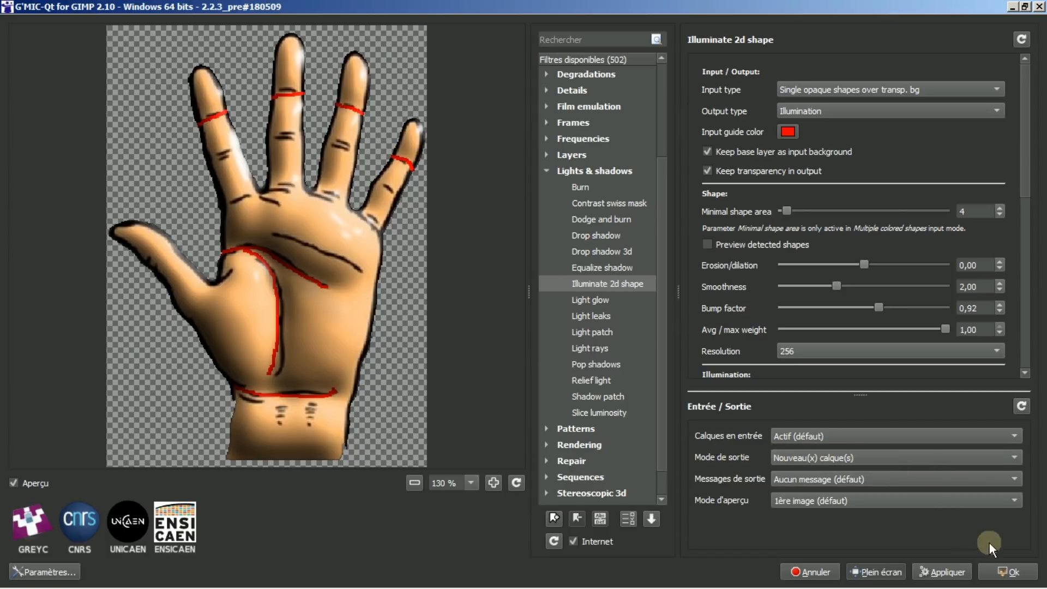
# Apply the filter to produce a separate illumination layer, view that layer alone, and show all layers again
pyautogui.click(1002, 572)
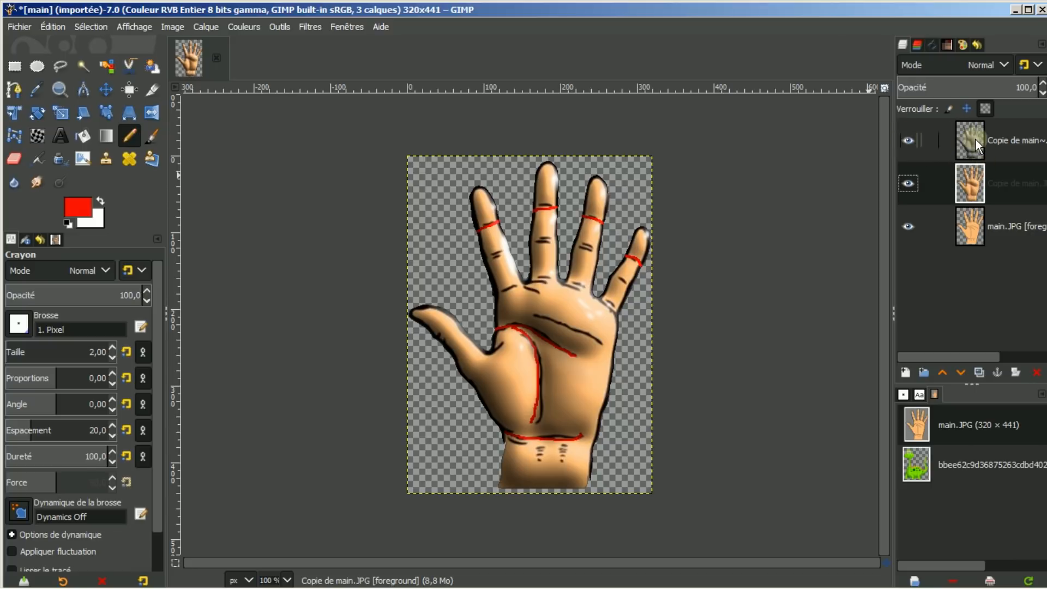
pyautogui.keyDown('shift'); pyautogui.click(906, 139); pyautogui.keyUp('shift')
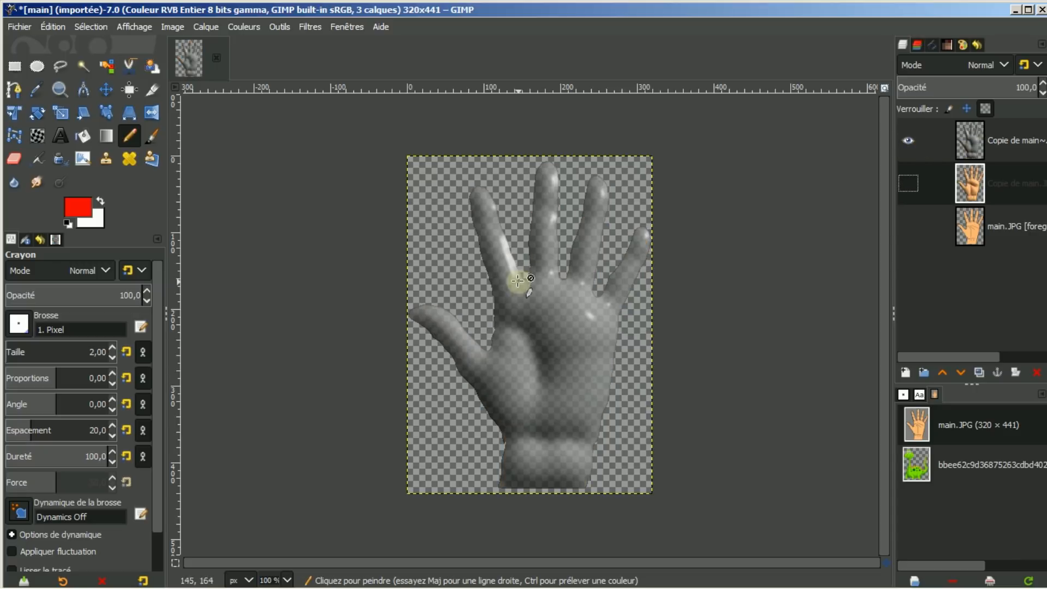
pyautogui.keyDown('shift'); pyautogui.click(908, 138); pyautogui.keyUp('shift')
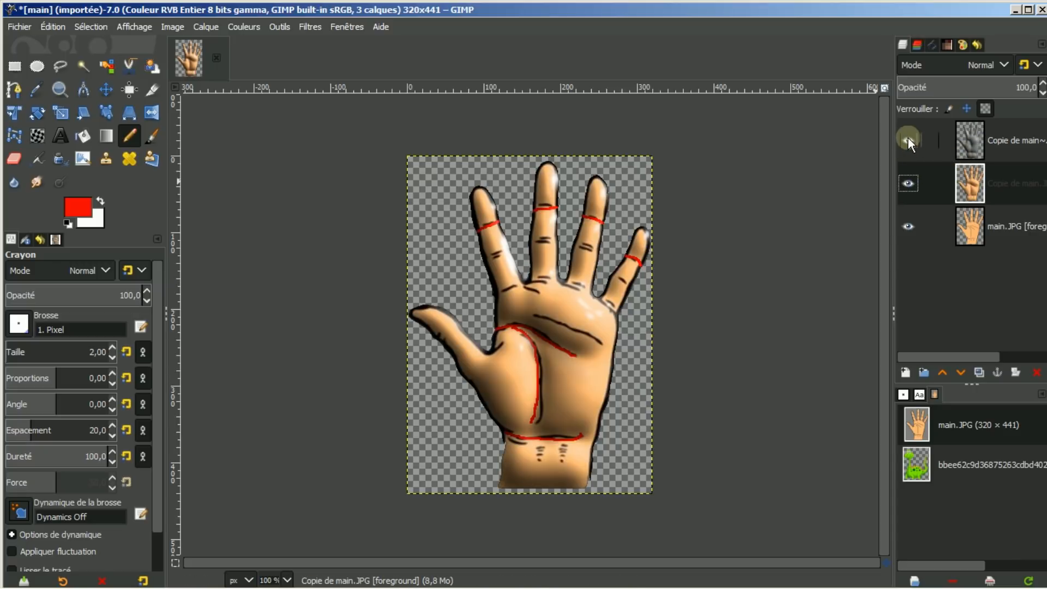
# Compare the hand with the illumination layer and the red guide-line layer each hidden and shown
pyautogui.click(908, 139)
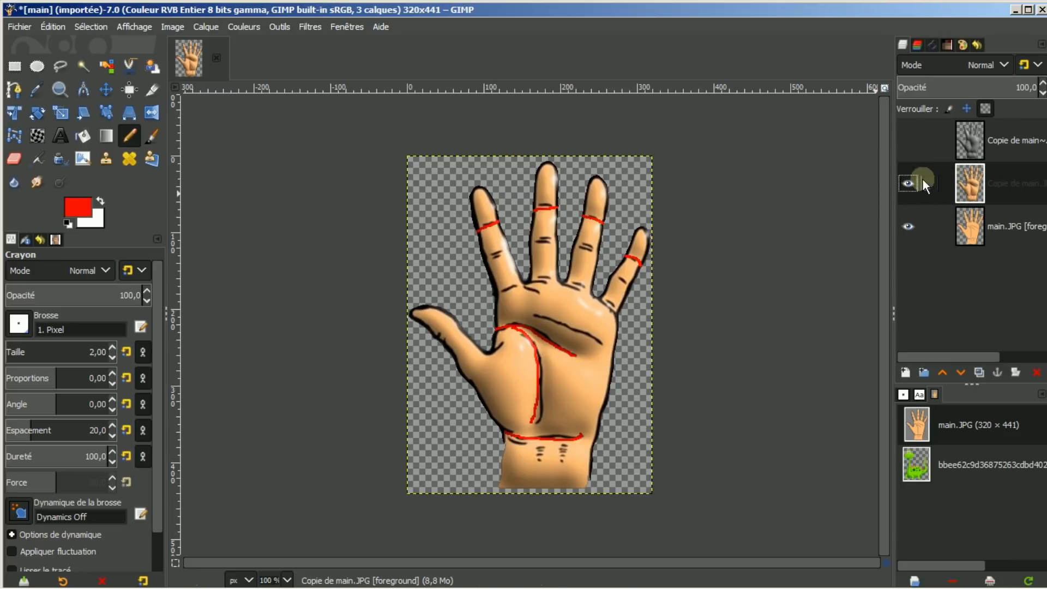
pyautogui.click(907, 142)
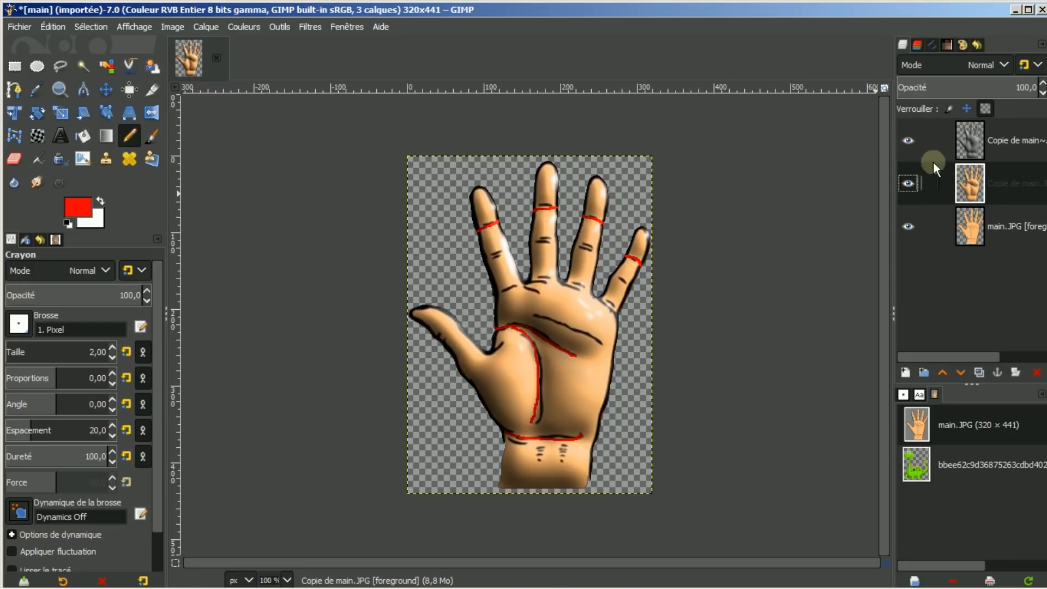
pyautogui.click(908, 183)
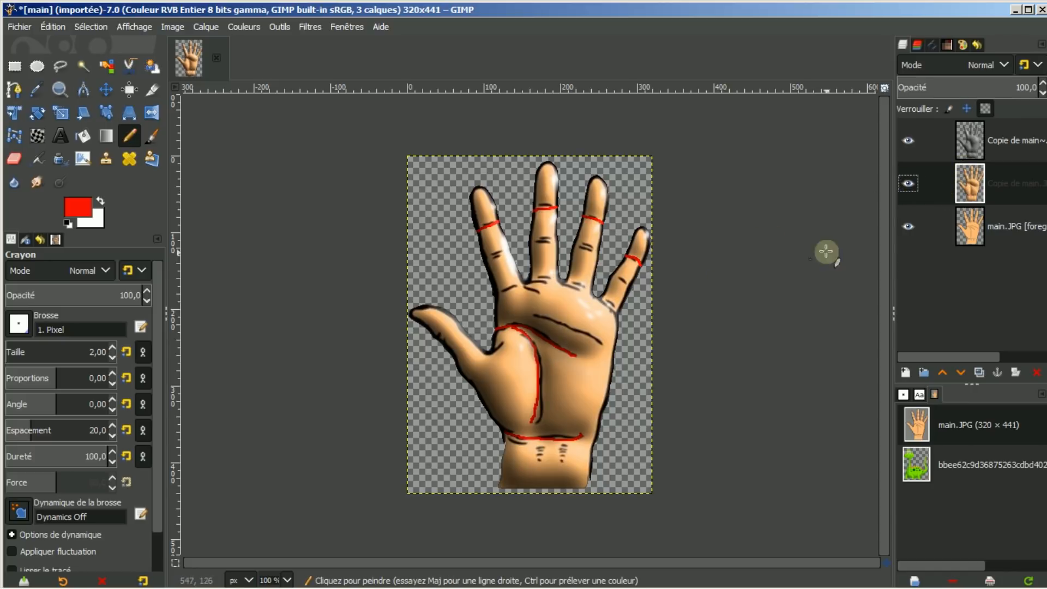
pyautogui.click(907, 185)
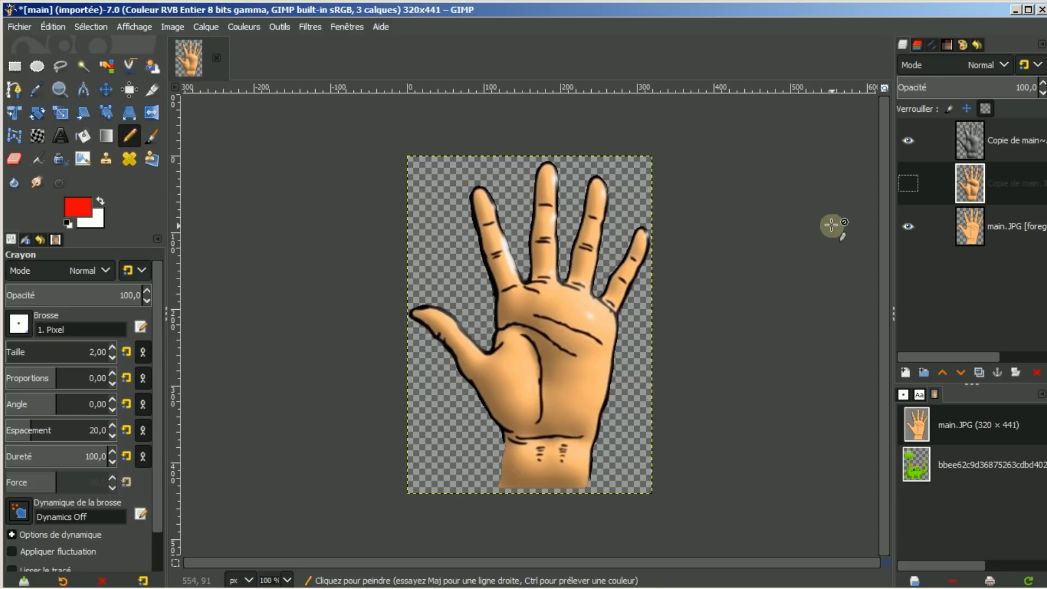
pyautogui.click(908, 184)
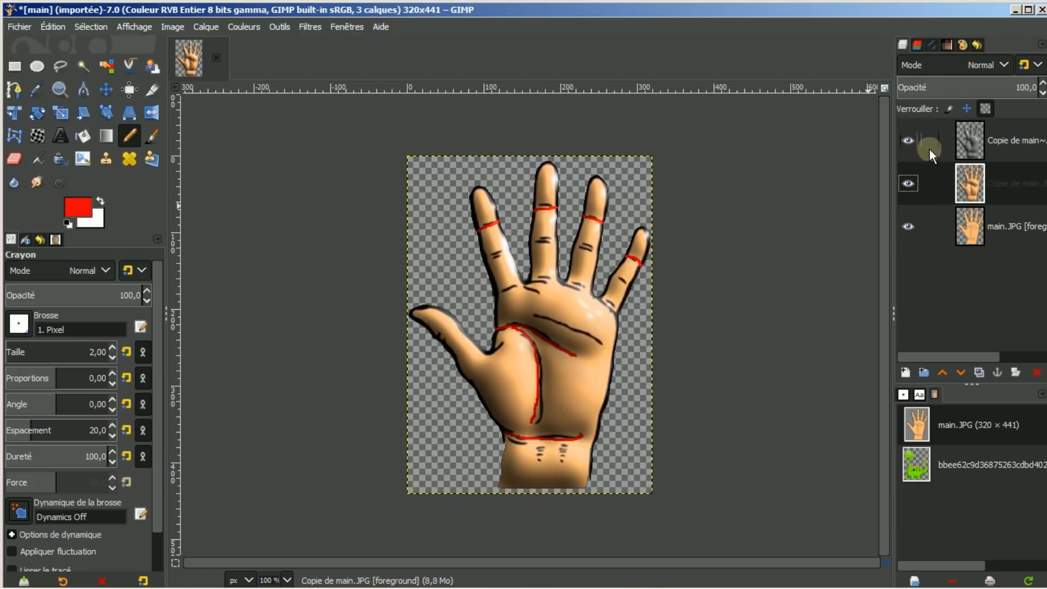
# Hide the illumination layer and the red guide-line copy, and delete both, keeping only the original hand layer
pyautogui.click(913, 141)
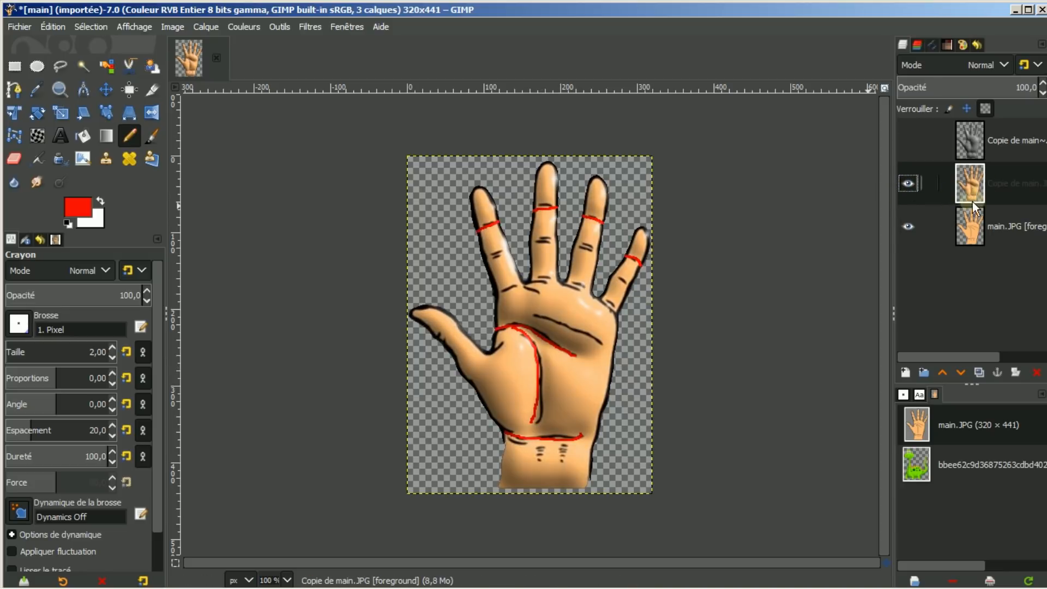
pyautogui.click(917, 187)
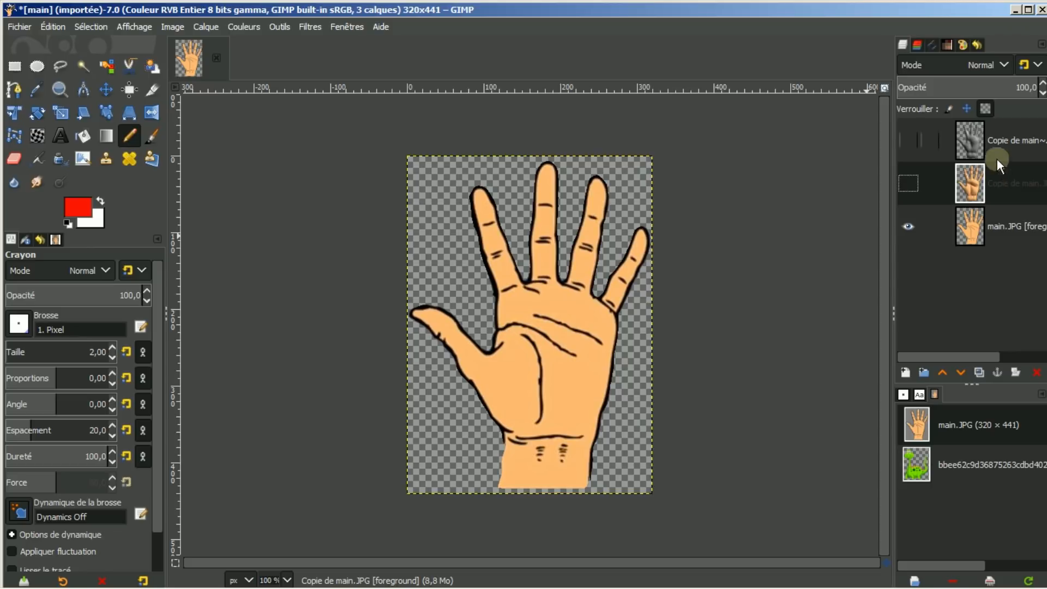
pyautogui.click(1005, 143)
pyautogui.click(1036, 373)
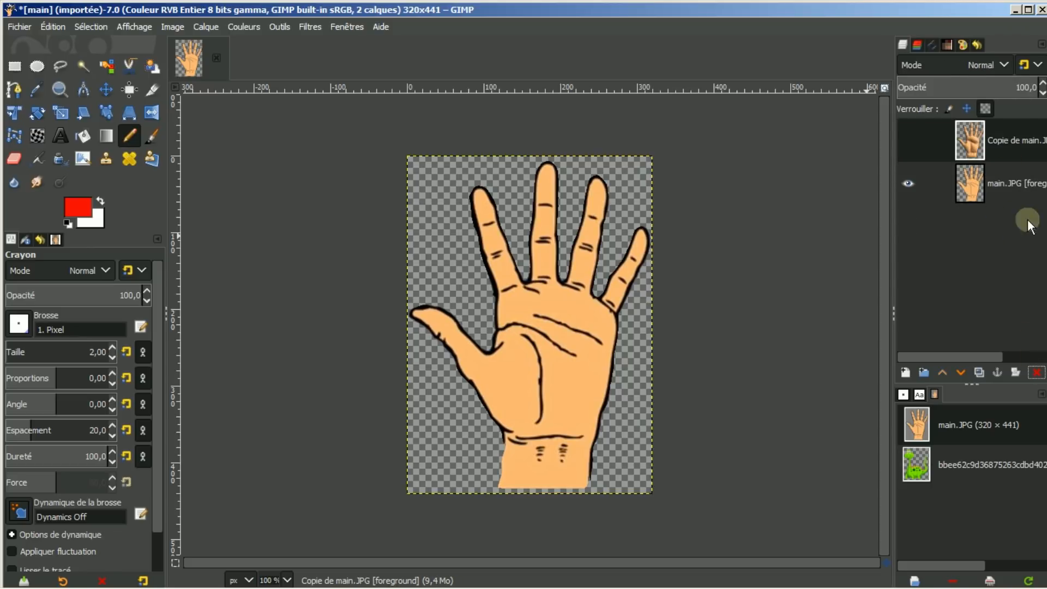
pyautogui.click(1035, 372)
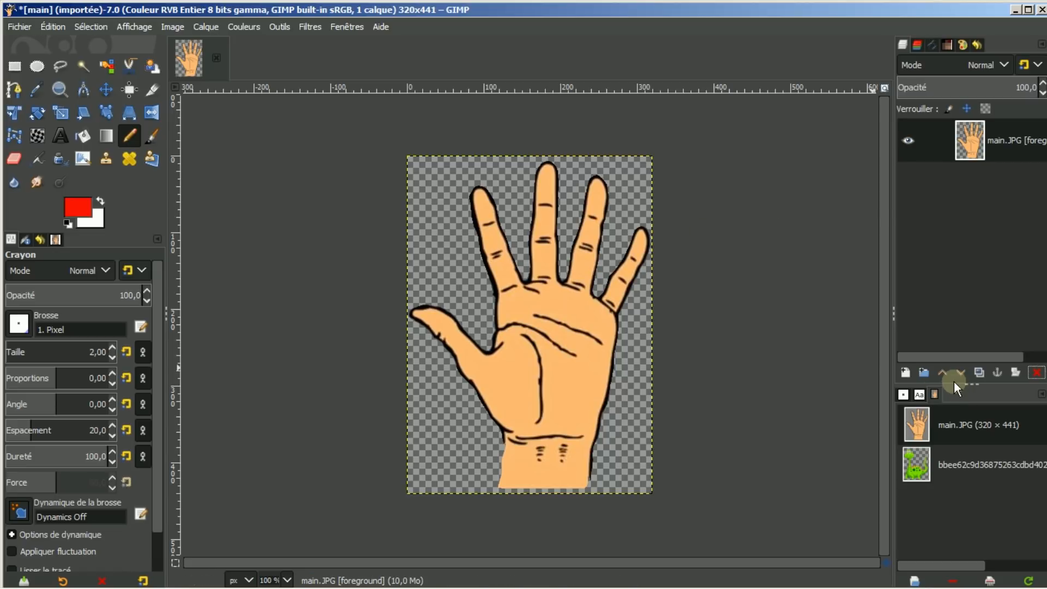
# Duplicate the original hand layer, lock the copy's alpha channel, and draw red guide lines across the four fingers, palm creases and wrist
pyautogui.click(976, 370)
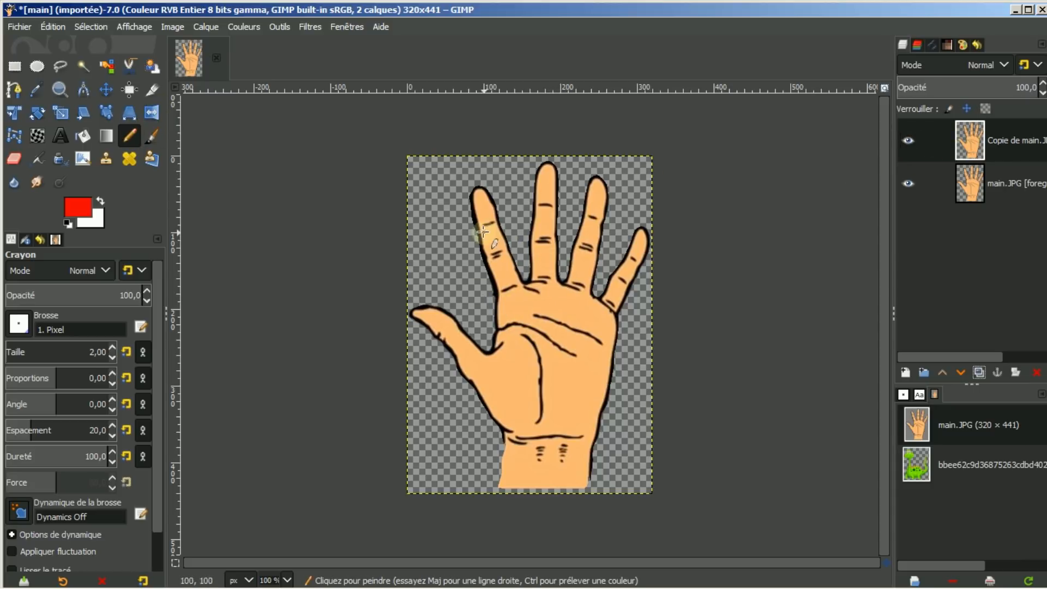
pyautogui.click(986, 109)
pyautogui.moveTo(476, 228)
pyautogui.mouseDown()
pyautogui.moveTo(553, 203)
pyautogui.moveTo(600, 225)
pyautogui.mouseUp()
pyautogui.moveTo(625, 256); pyautogui.dragTo(641, 264)
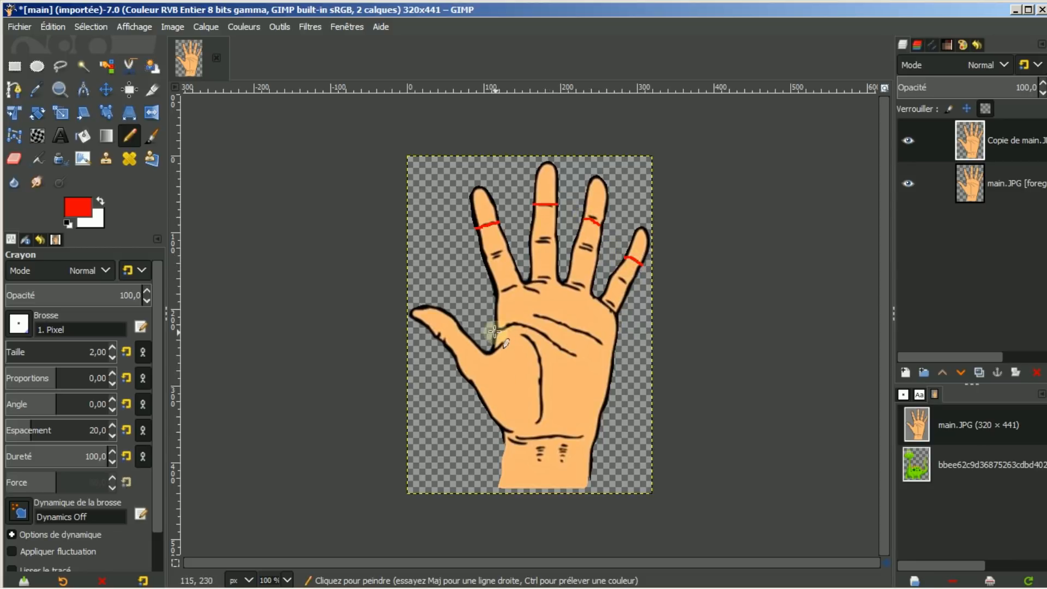
pyautogui.moveTo(499, 328)
pyautogui.mouseDown()
pyautogui.moveTo(570, 354)
pyautogui.moveTo(548, 354)
pyautogui.moveTo(510, 329)
pyautogui.moveTo(538, 350)
pyautogui.moveTo(530, 424)
pyautogui.mouseUp()
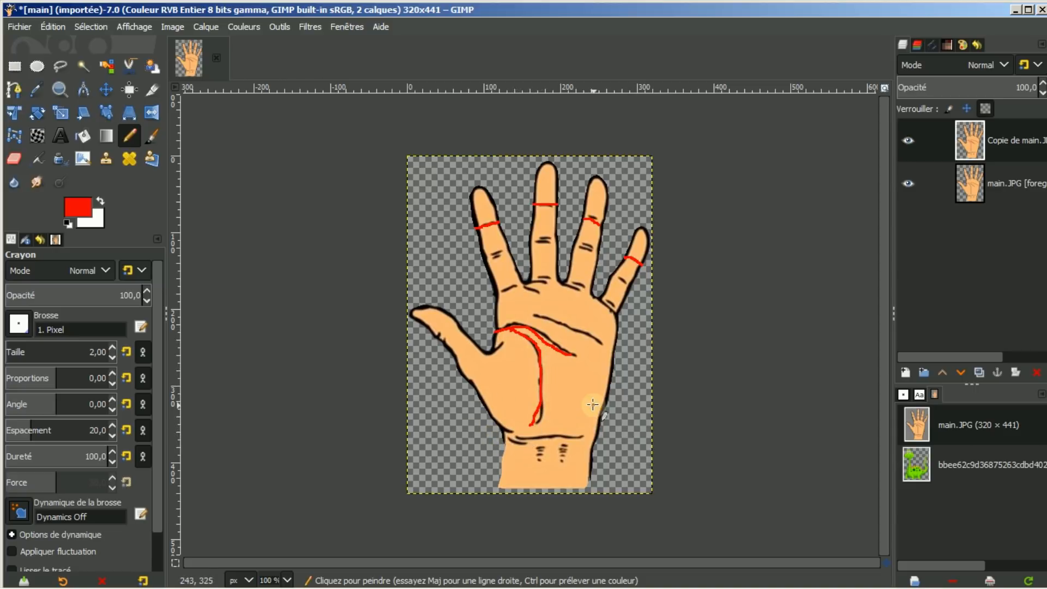
pyautogui.moveTo(502, 430); pyautogui.dragTo(579, 443)
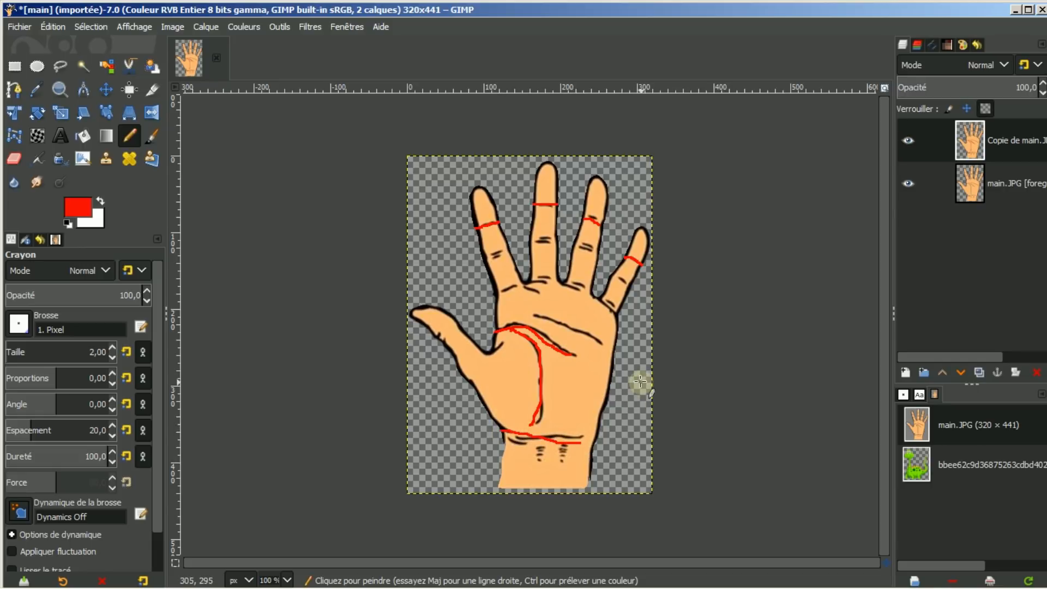
# Apply G'MIC's Illuminate 2d shape to the guide-line copy with Illumination output to Nouveau(x) calque(s) and a bump factor of 0,92
pyautogui.click(308, 28)
pyautogui.click(323, 62)
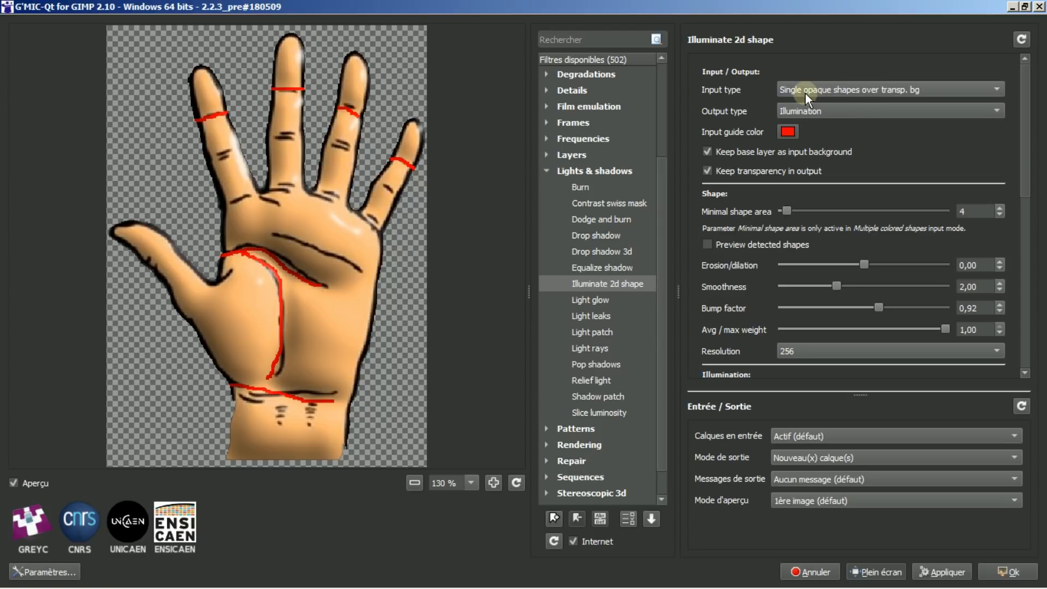
pyautogui.click(1009, 572)
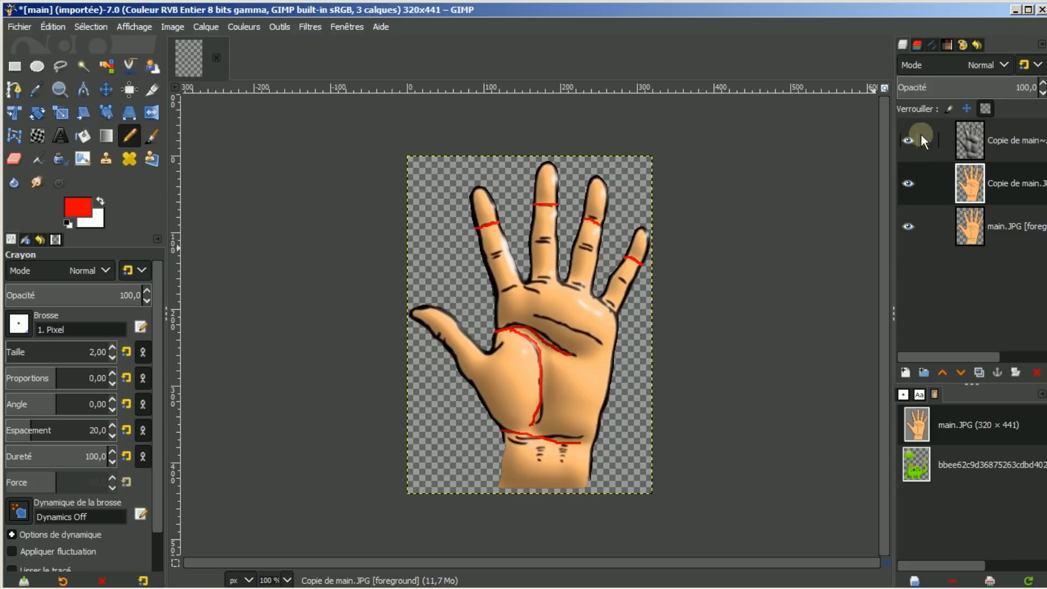
# Compare the hand with the new illumination layer hidden and shown, and hide the red guide-line layer beneath it
pyautogui.click(909, 140)
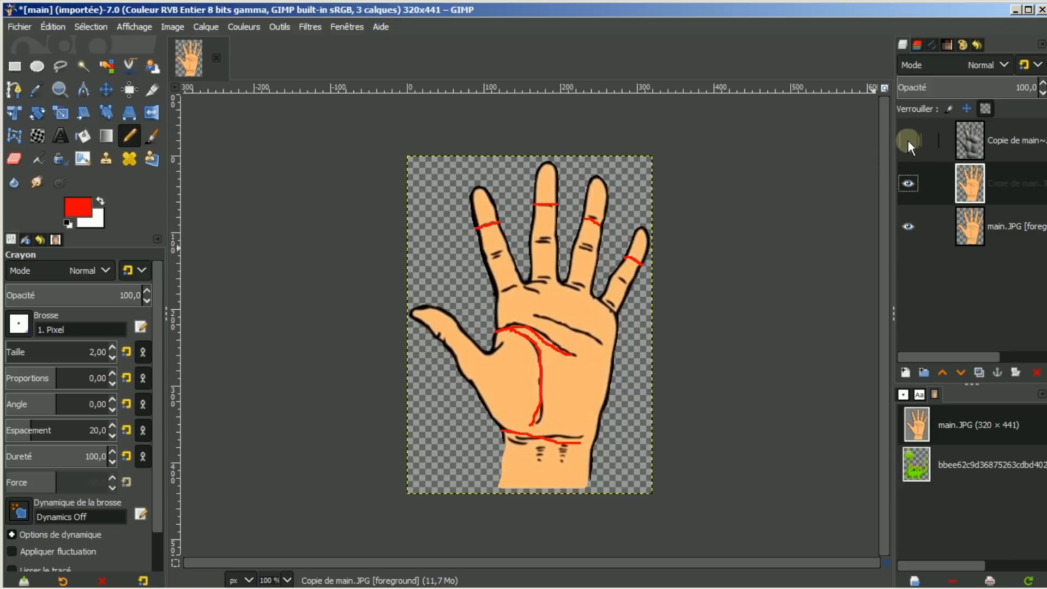
pyautogui.click(908, 140)
pyautogui.click(908, 140)
pyautogui.click(908, 140)
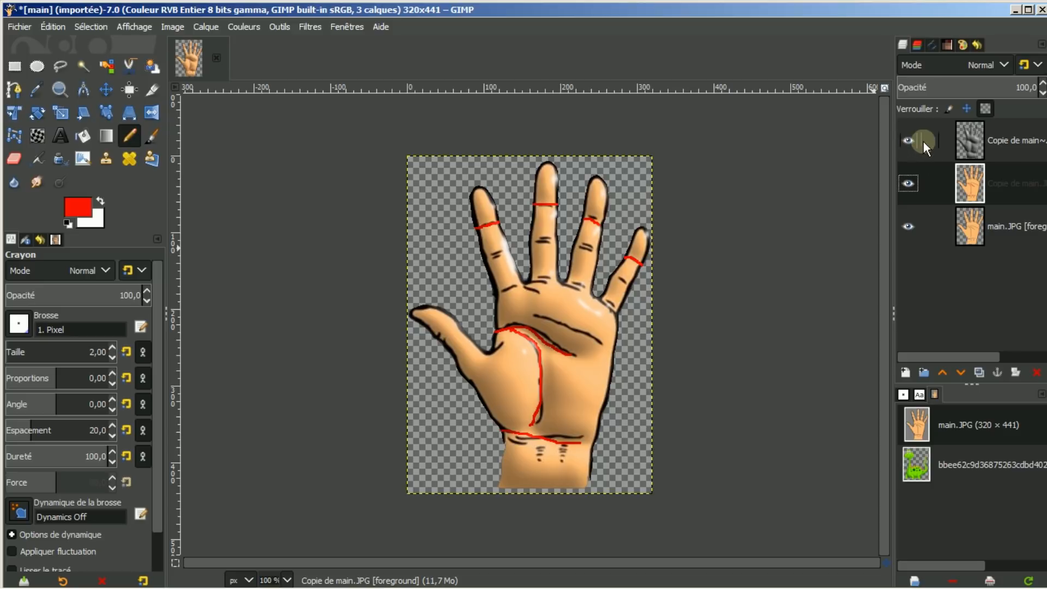
pyautogui.click(907, 184)
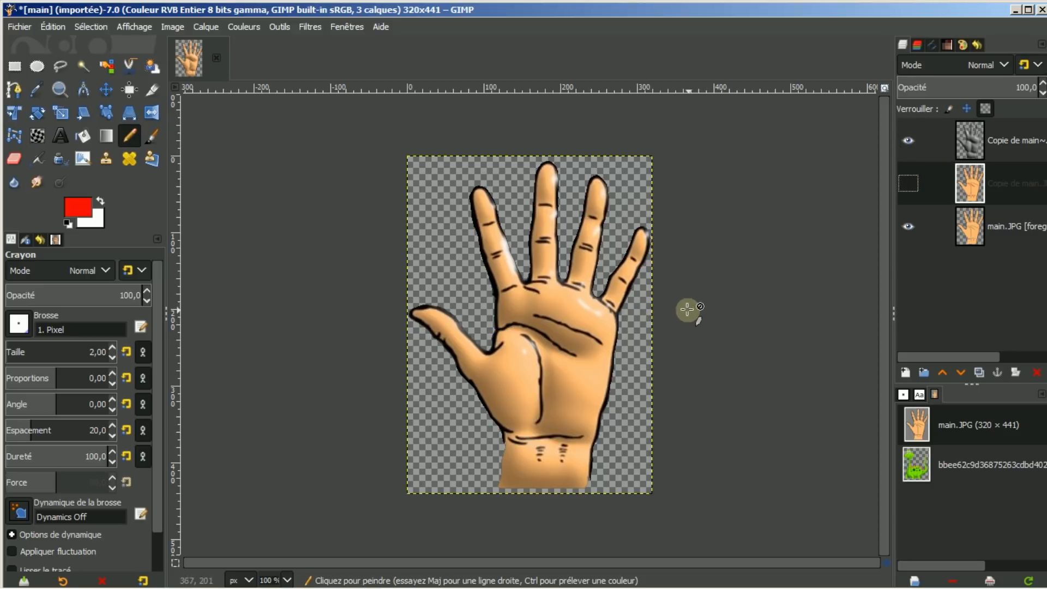